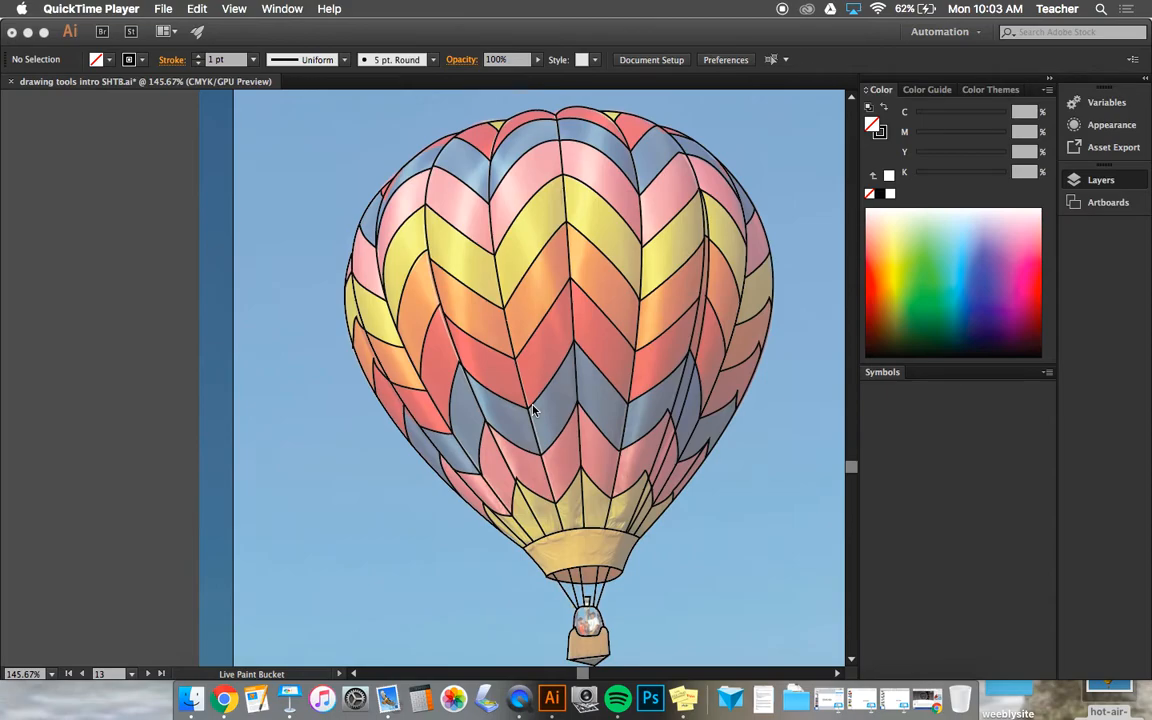
Step: Add a new Letter-size artboard directly below Artboard 13, which holds the hot-air balloon photo, aligned with its left edge
{"action": "left_click", "coordinate": [378, 305]}
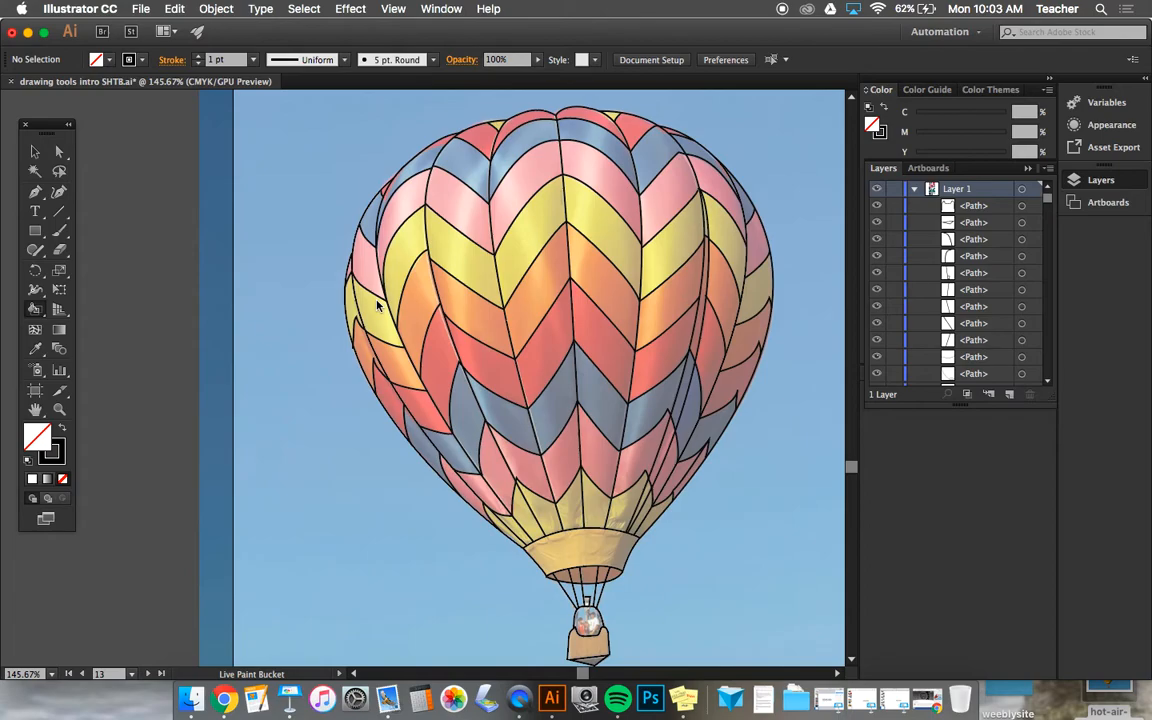
{"action": "key", "text": "super+minus"}
{"action": "key", "text": "super+minus"}
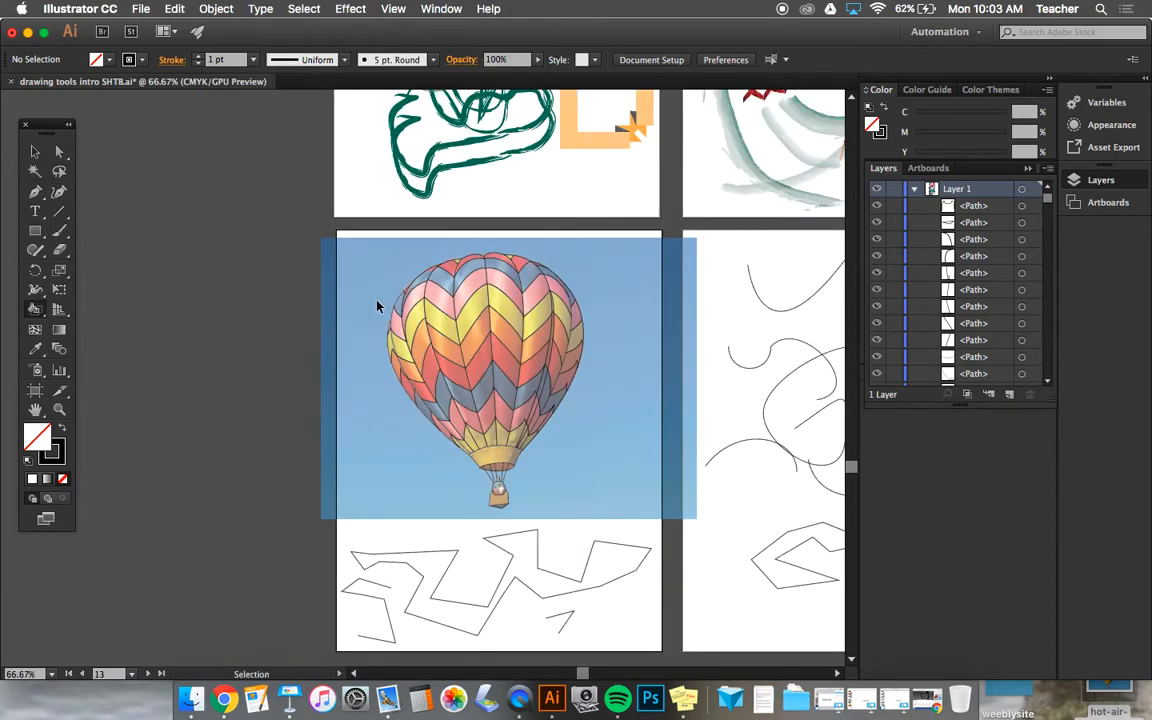
{"action": "key", "text": "super+minus"}
{"action": "key", "text": "super+minus"}
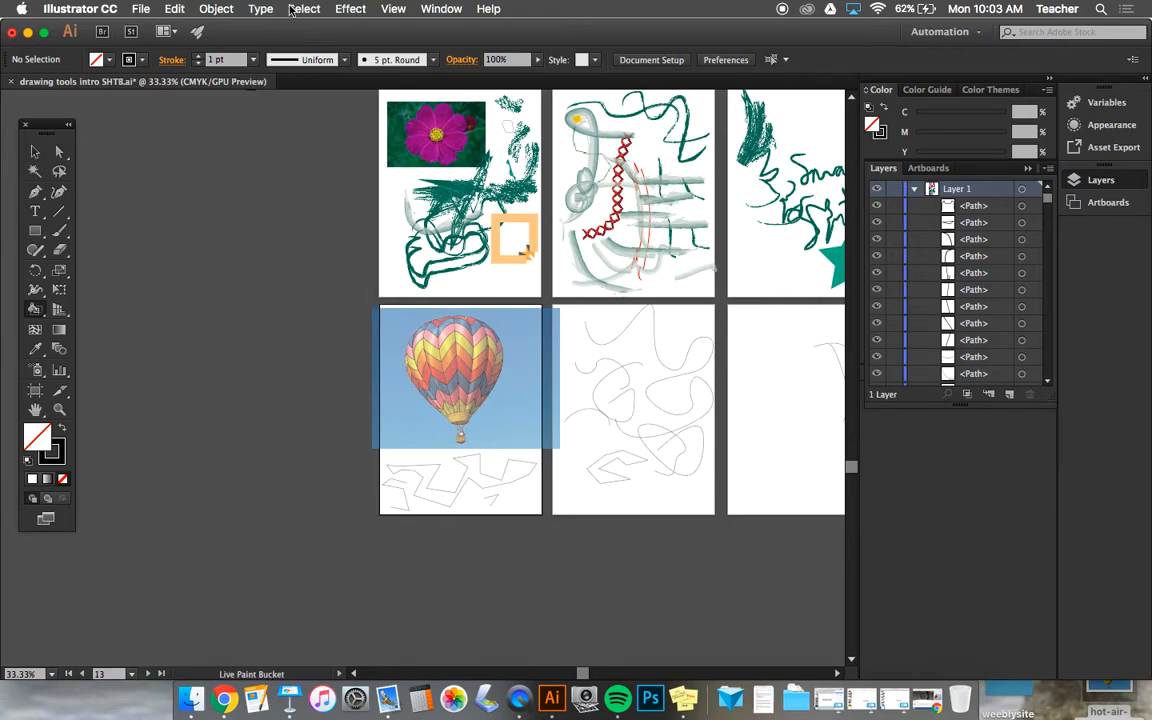
{"action": "left_click", "coordinate": [35, 391]}
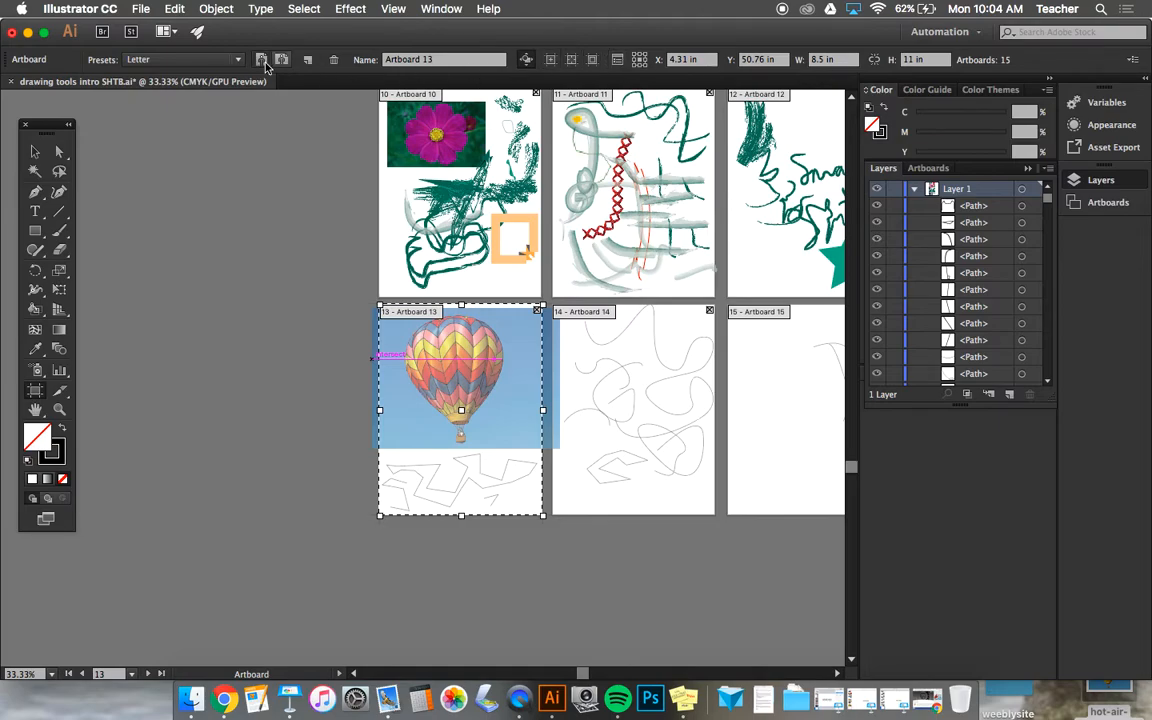
{"action": "left_click", "coordinate": [309, 62]}
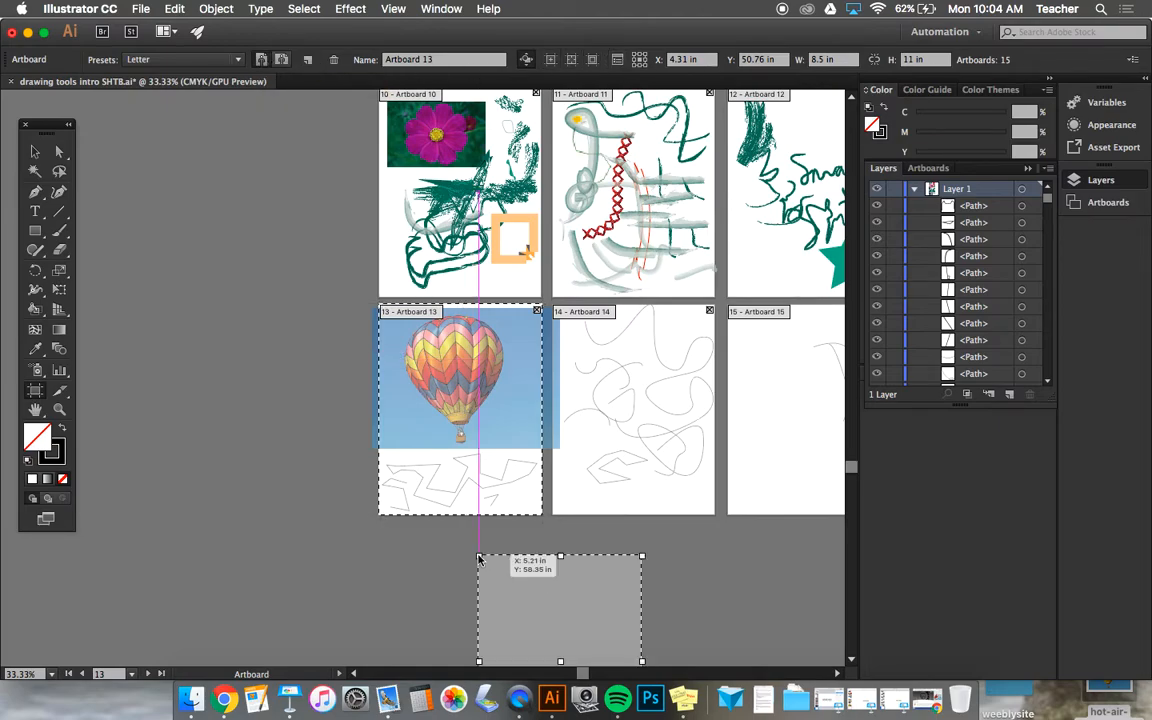
{"action": "scroll", "coordinate": [479, 559], "scroll_direction": "down", "scroll_amount": 5}
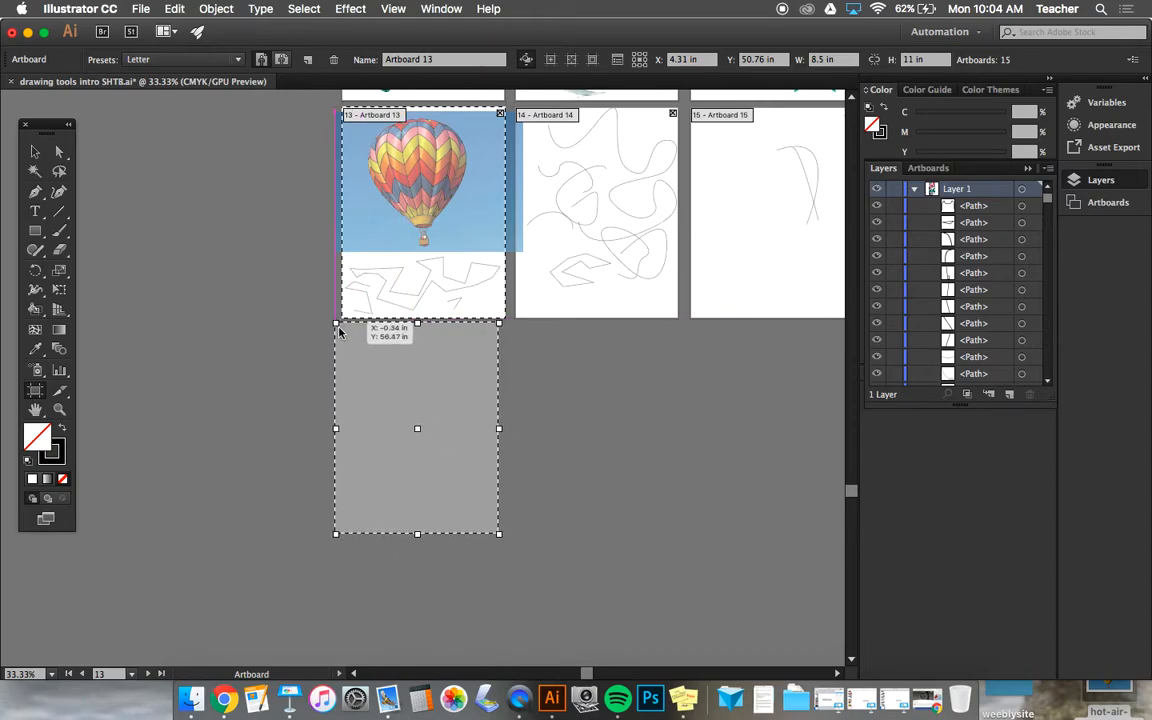
{"action": "left_click", "coordinate": [341, 328]}
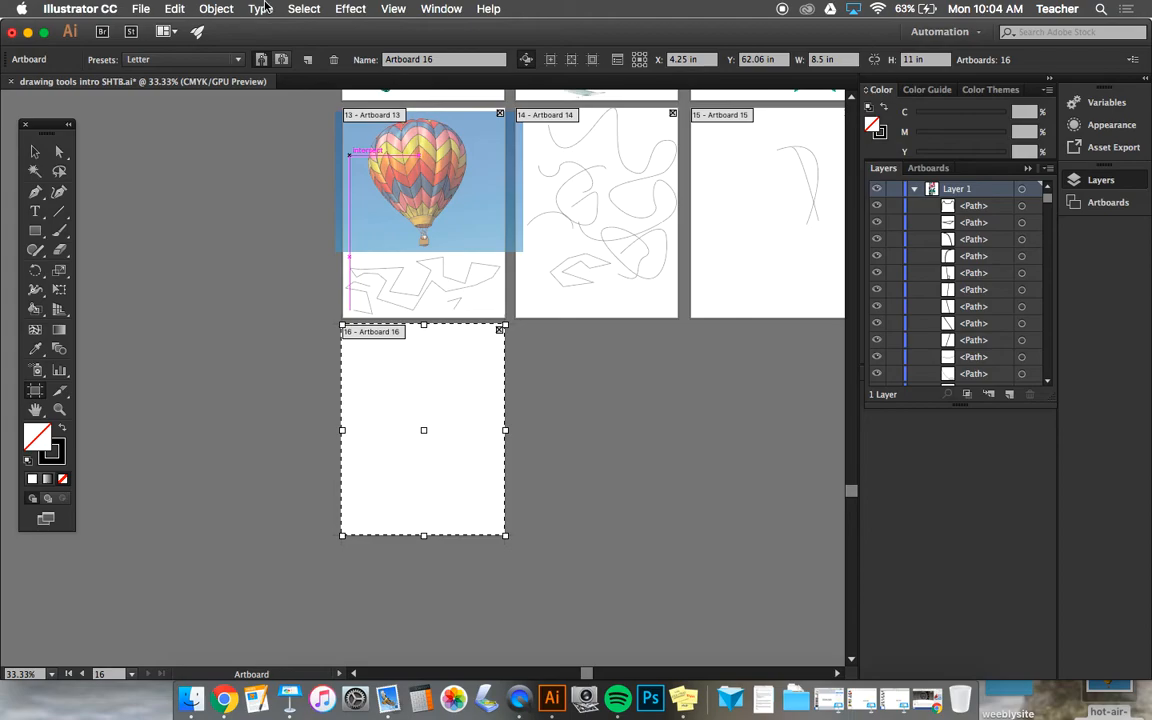
Step: Add another Letter-size artboard directly below Artboard 14 and leave artboard editing with the Selection tool
{"action": "left_click", "coordinate": [307, 59]}
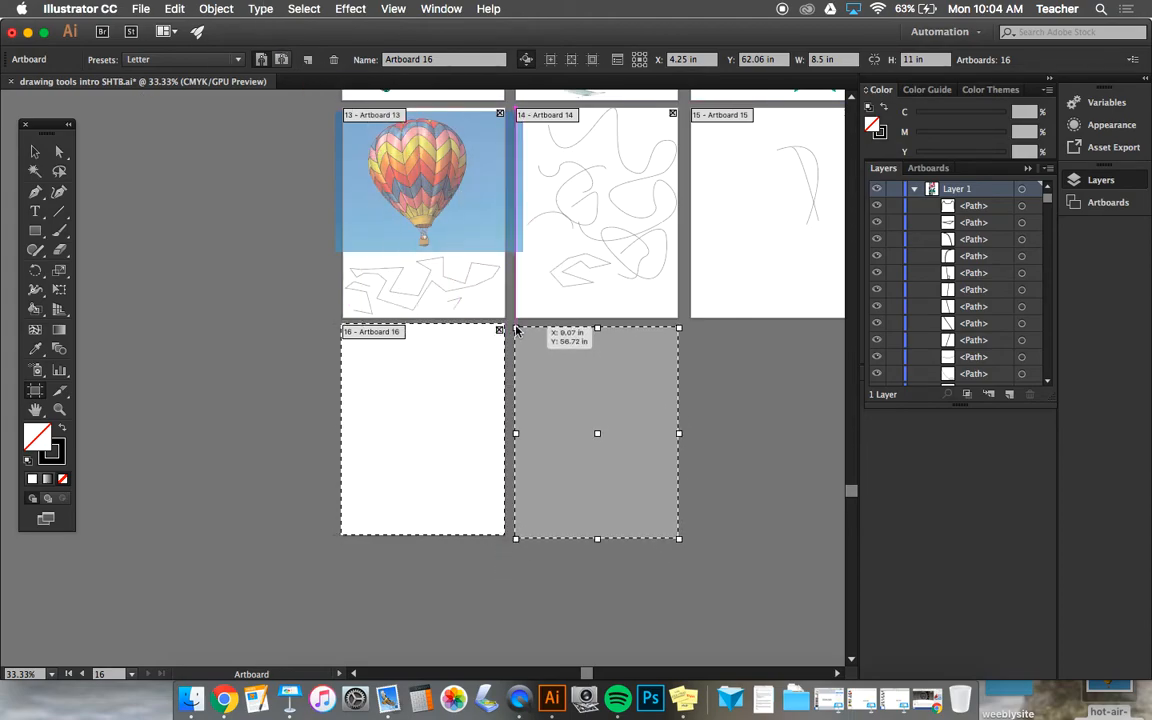
{"action": "left_click", "coordinate": [515, 330]}
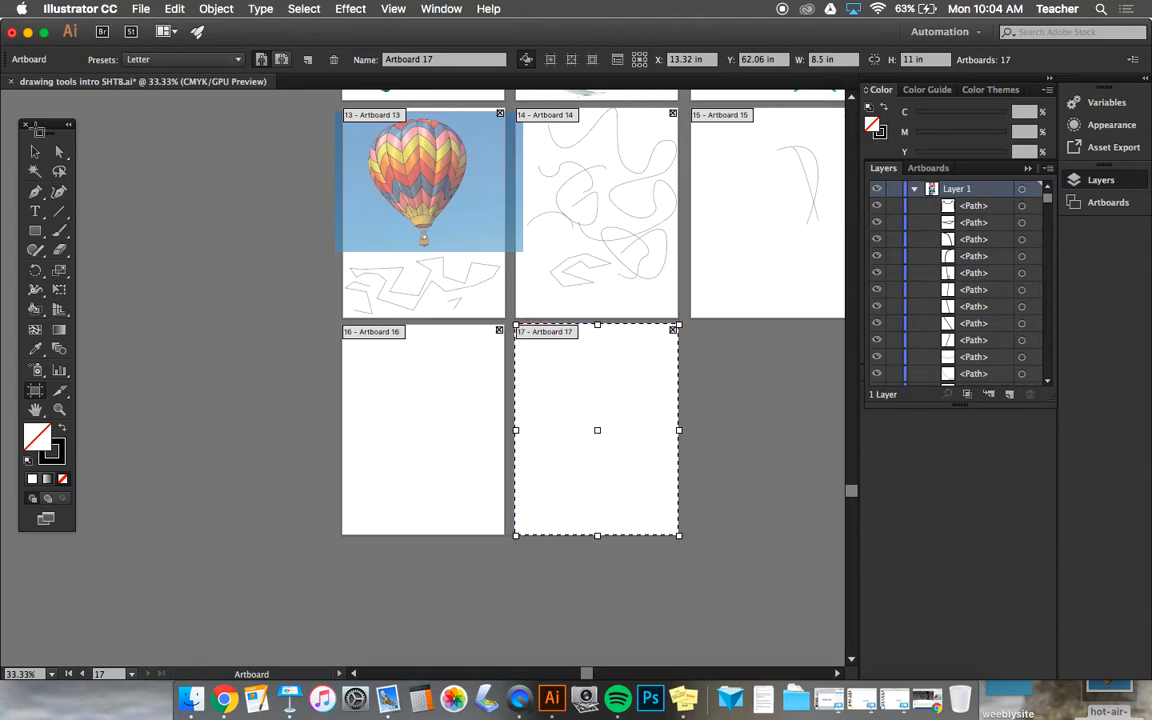
{"action": "left_click", "coordinate": [35, 151]}
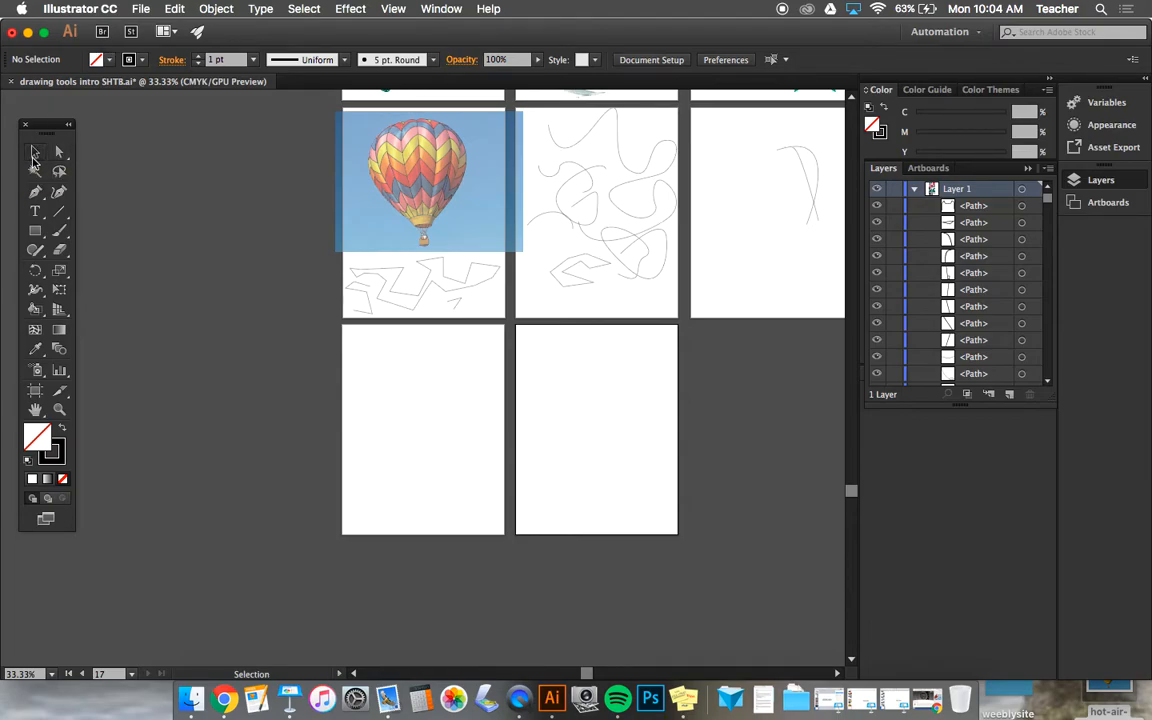
{"action": "left_click", "coordinate": [34, 154]}
Step: Select all the line paths traced over the balloon photo in one go, then clear the selection
{"action": "scroll", "coordinate": [537, 303], "scroll_direction": "up", "scroll_amount": 5}
{"action": "scroll", "coordinate": [538, 302], "scroll_direction": "up", "scroll_amount": 3}
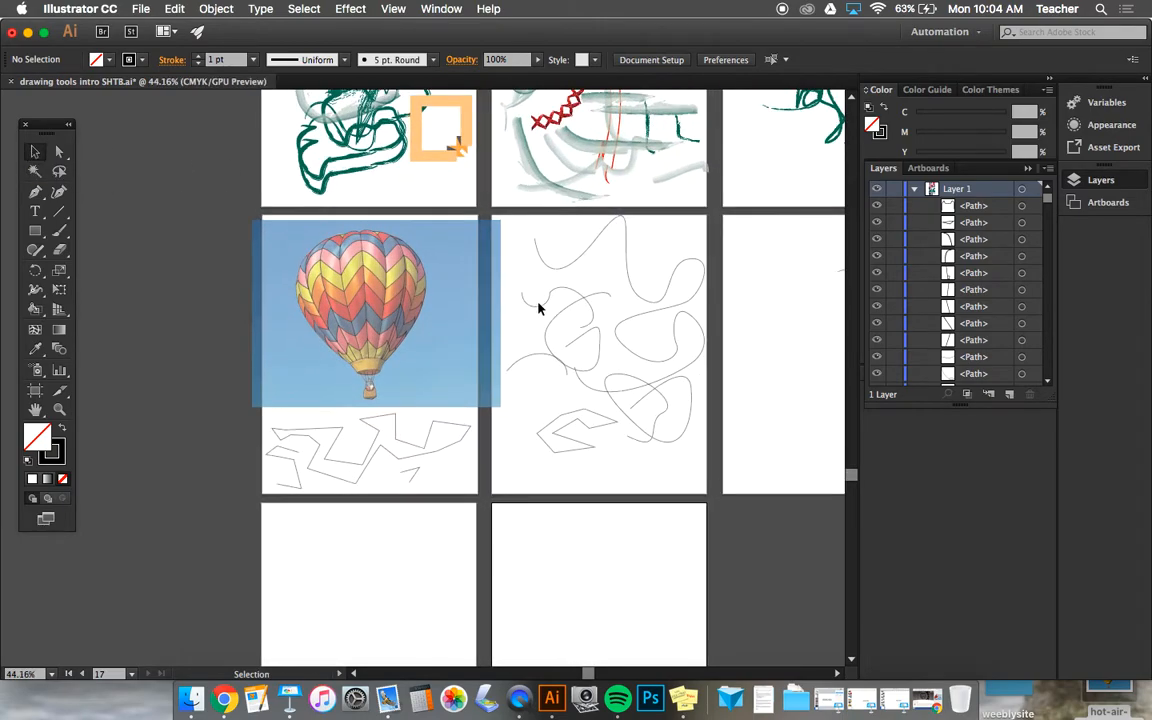
{"action": "left_click", "coordinate": [269, 235]}
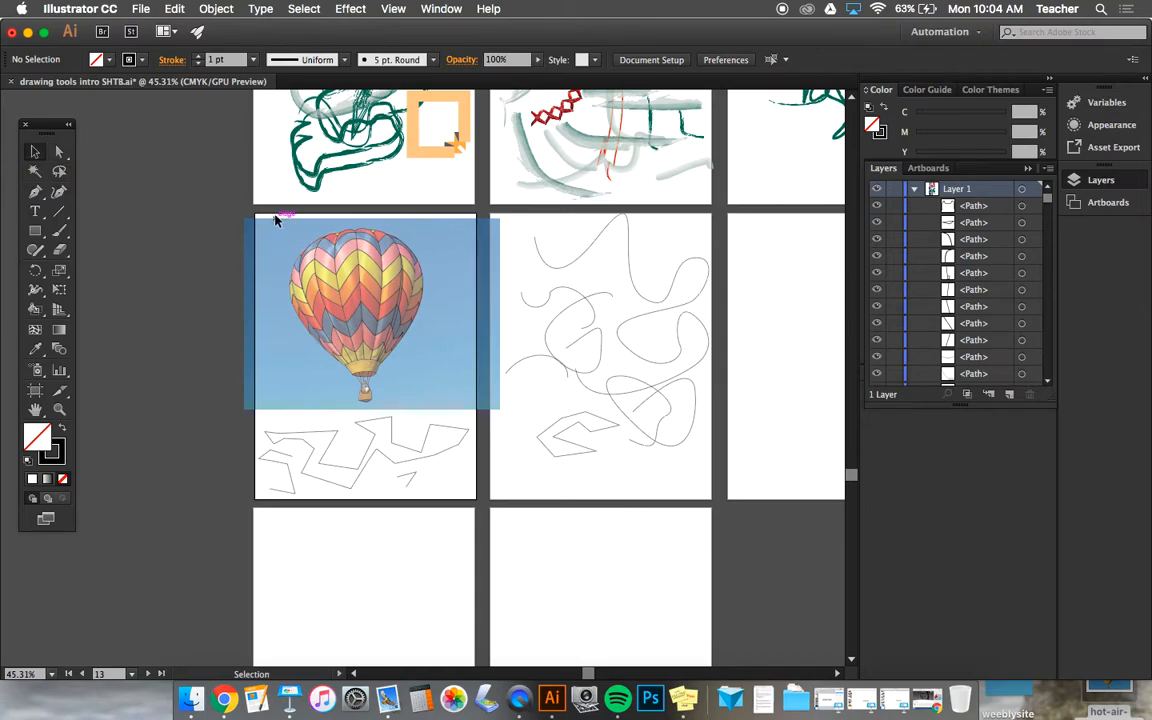
{"action": "left_click", "coordinate": [440, 410]}
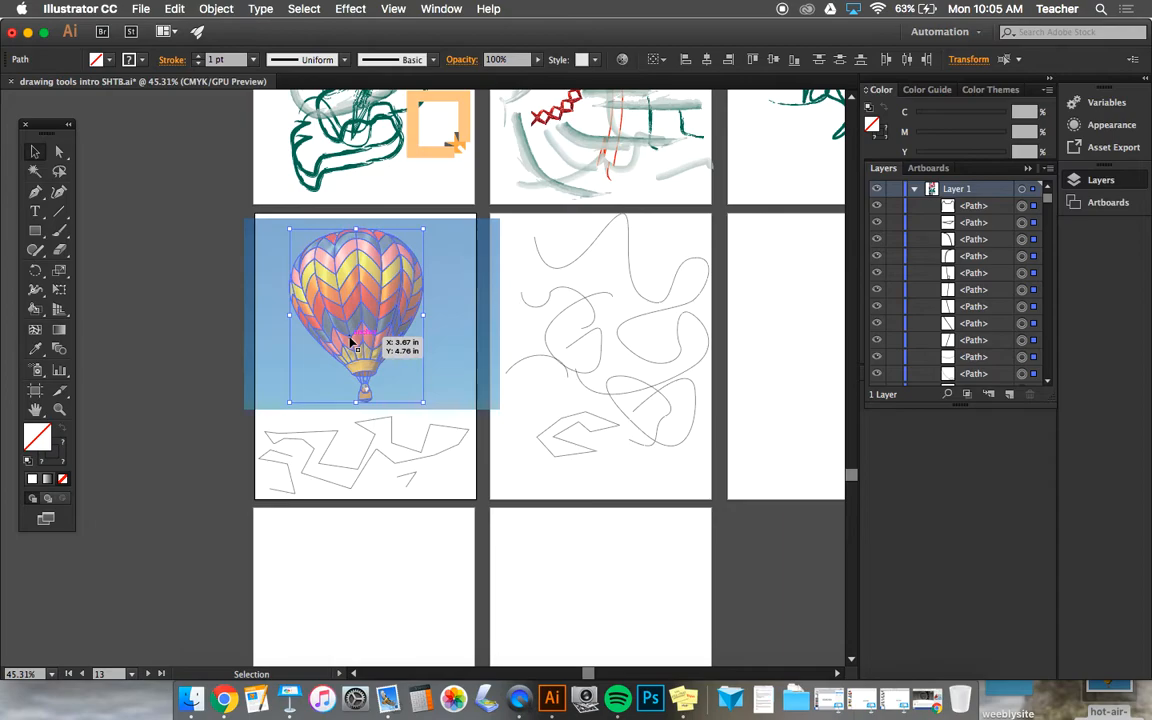
{"action": "left_click", "coordinate": [461, 363]}
Step: Build up a selection of the balloon's line paths one by one, from the basket ropes up to the zigzag bands
{"action": "scroll", "coordinate": [461, 363], "scroll_direction": "up", "scroll_amount": 3}
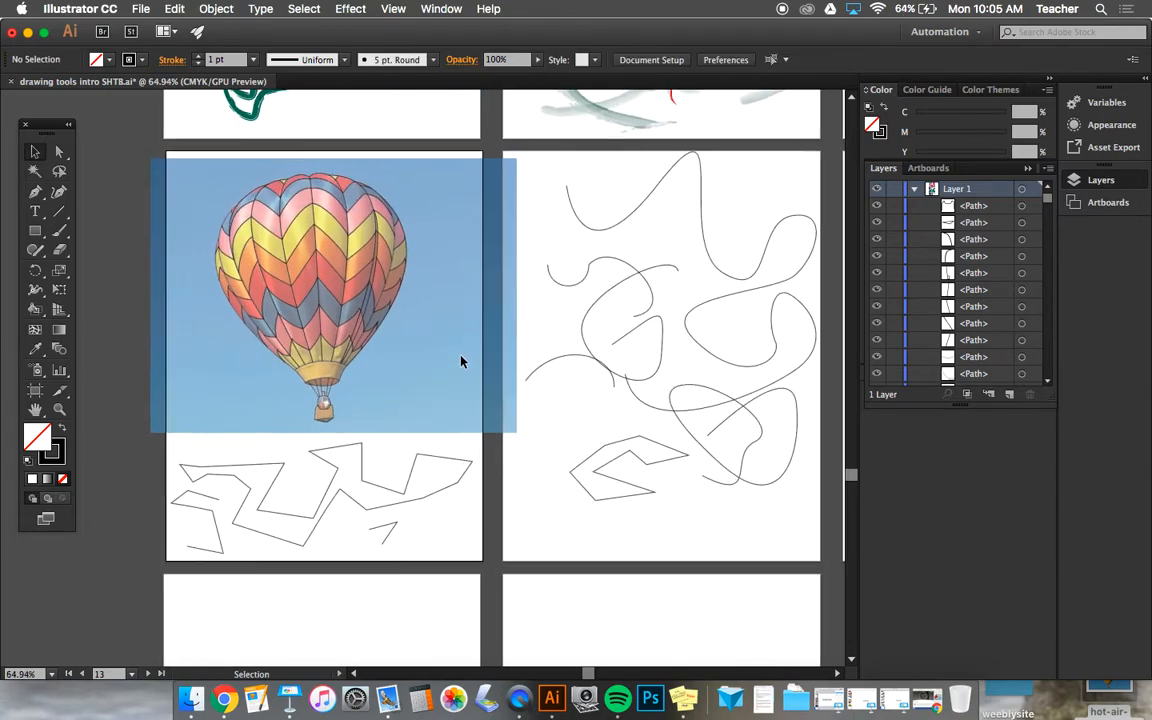
{"action": "left_click", "coordinate": [330, 377]}
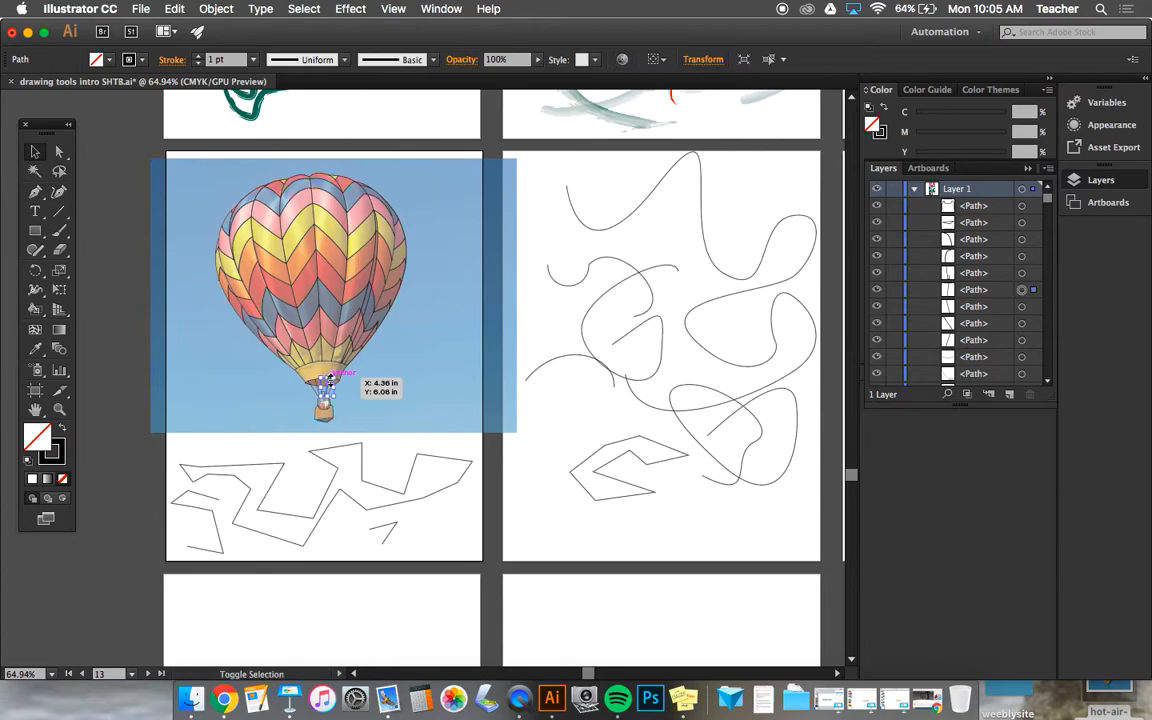
{"action": "left_click", "coordinate": [310, 328], "text": "shift"}
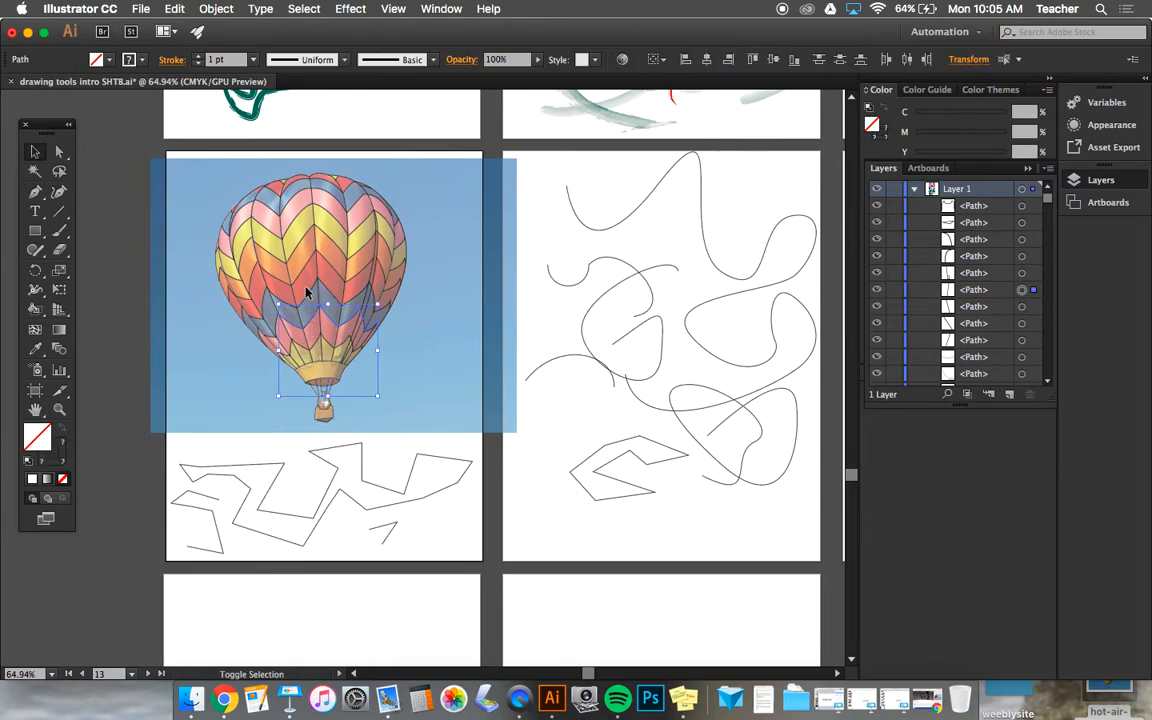
{"action": "left_click", "coordinate": [307, 292], "text": "shift"}
{"action": "left_click", "coordinate": [302, 265], "text": "shift"}
{"action": "left_click", "coordinate": [296, 251], "text": "shift"}
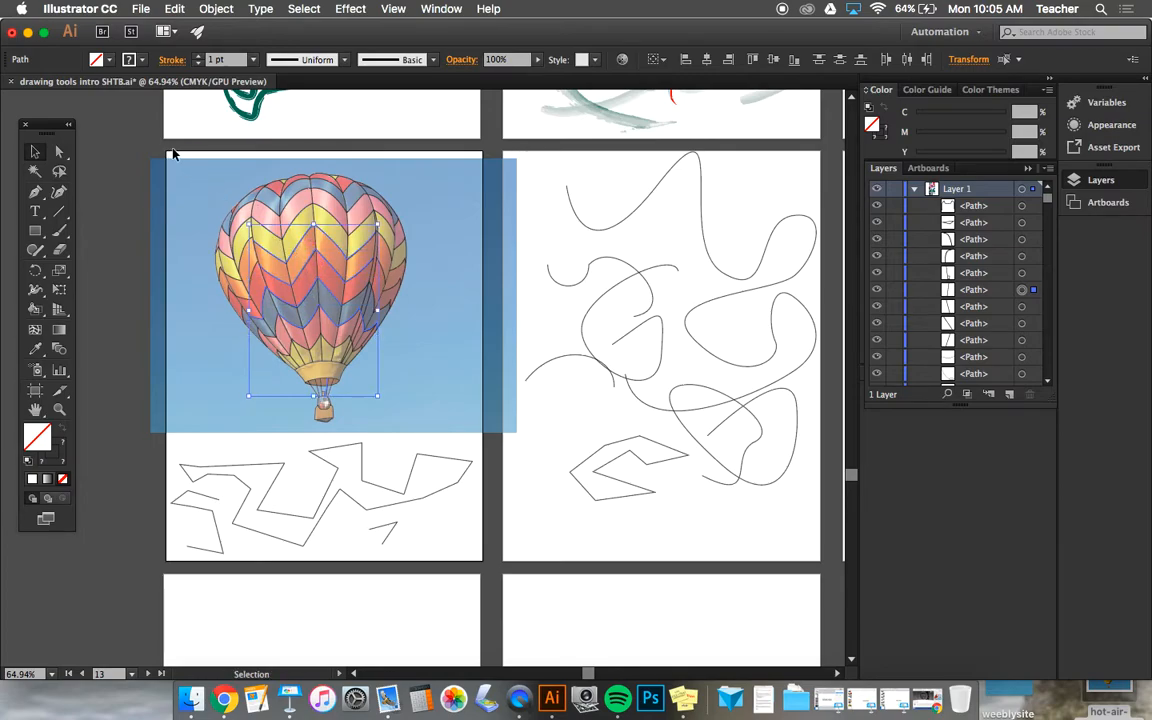
Step: Replace the partial selection with the balloon's complete line work, then deselect everything
{"action": "left_click_drag", "start_coordinate": [310, 348], "coordinate": [471, 424]}
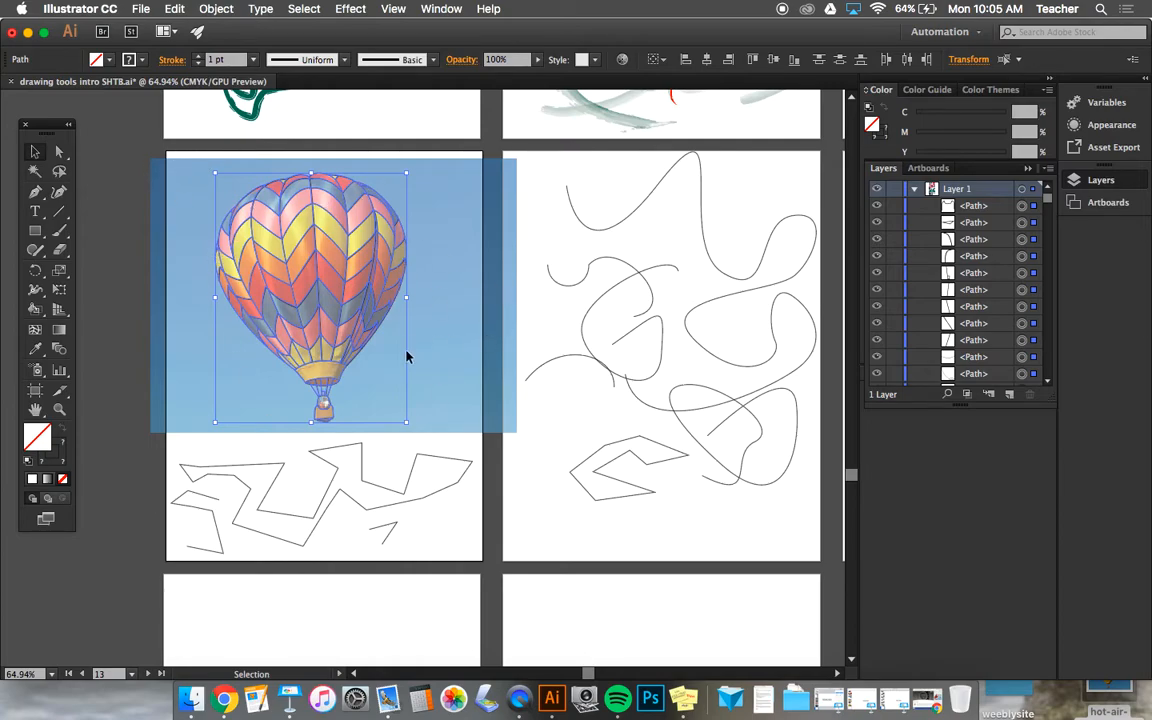
{"action": "scroll", "coordinate": [406, 378], "scroll_direction": "down", "scroll_amount": 2}
{"action": "left_click", "coordinate": [467, 475]}
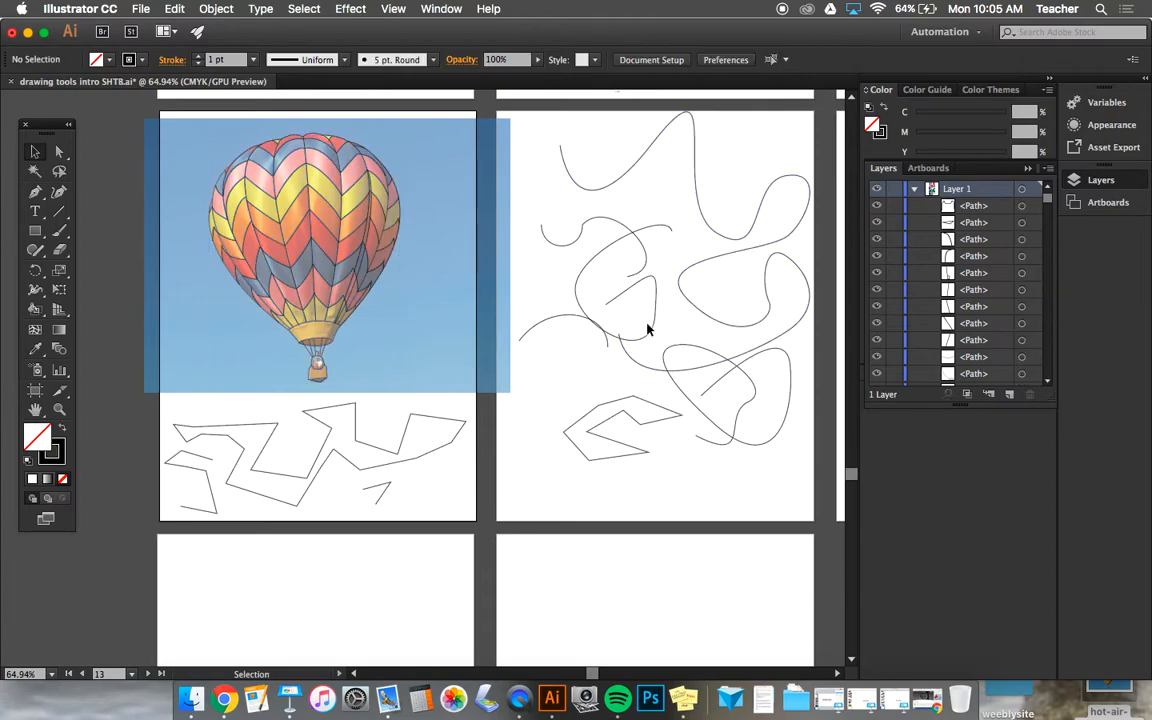
Step: Delete the large zigzag path below the balloon and the long wavy path on Artboard 14
{"action": "left_click", "coordinate": [403, 440]}
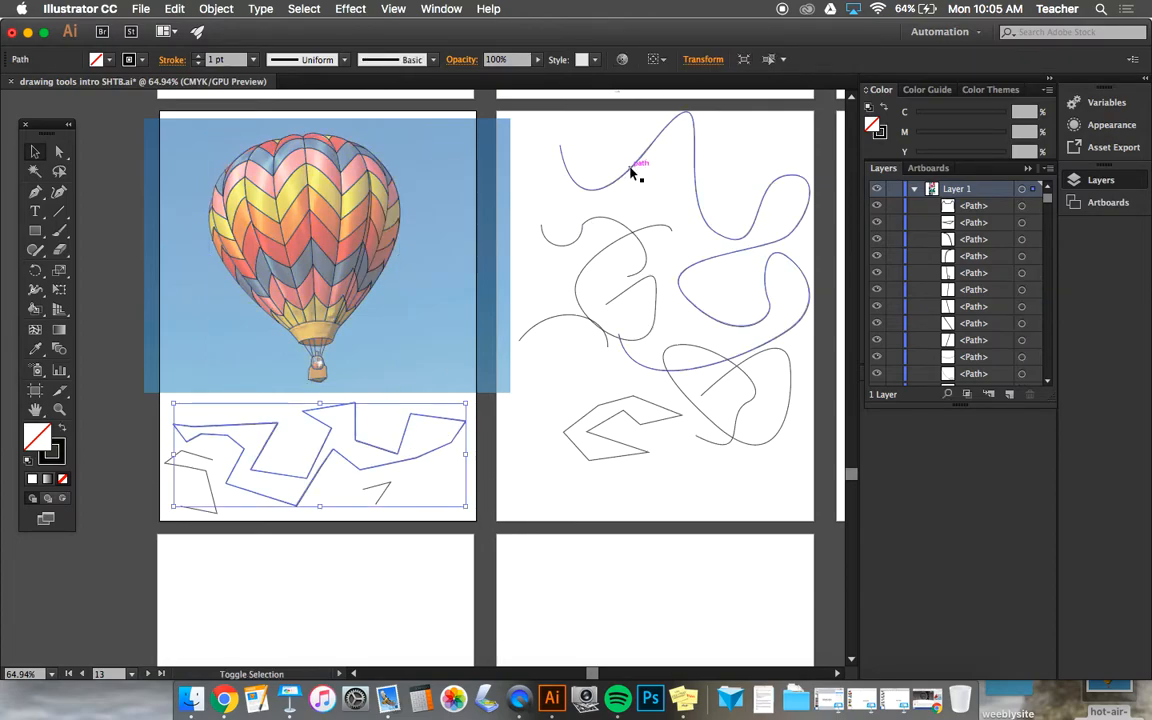
{"action": "left_click", "coordinate": [632, 173], "text": "shift"}
{"action": "left_click_drag", "start_coordinate": [709, 280], "coordinate": [684, 238]}
{"action": "key", "text": "Delete"}
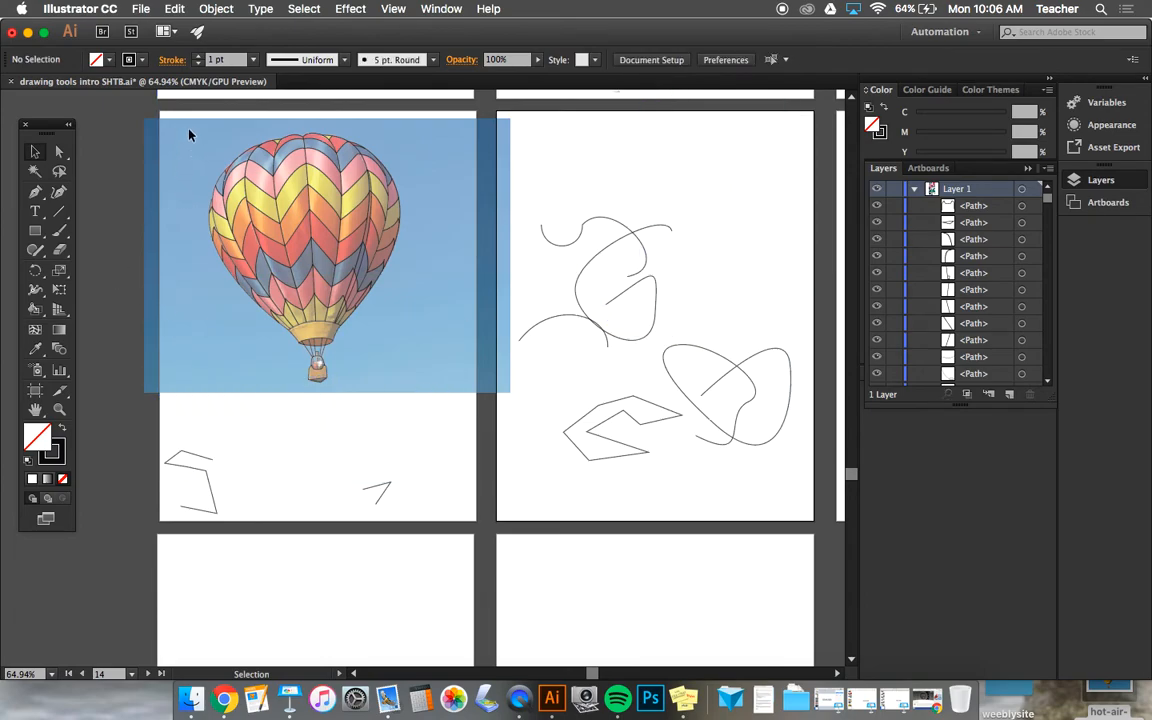
Step: Select the balloon's complete line work without the photo and place a copy of it on the new artboard directly below
{"action": "left_click", "coordinate": [440, 392]}
{"action": "scroll", "coordinate": [394, 258], "scroll_direction": "up", "scroll_amount": 5}
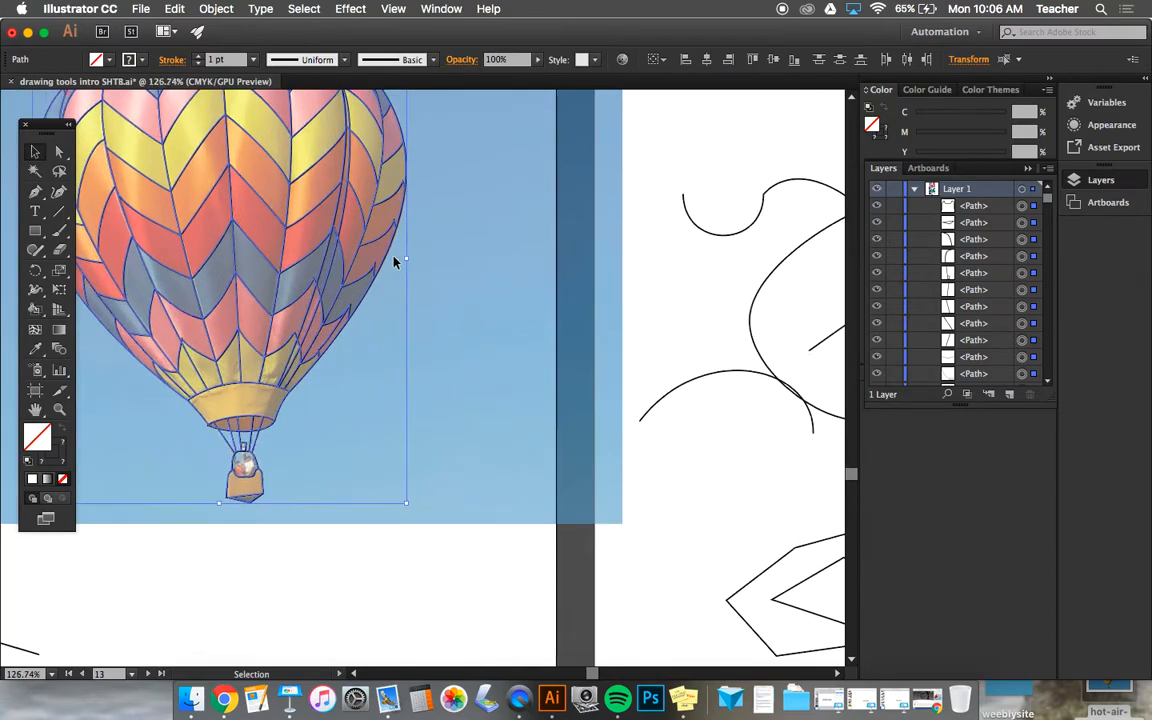
{"action": "scroll", "coordinate": [394, 262], "scroll_direction": "down", "scroll_amount": 6}
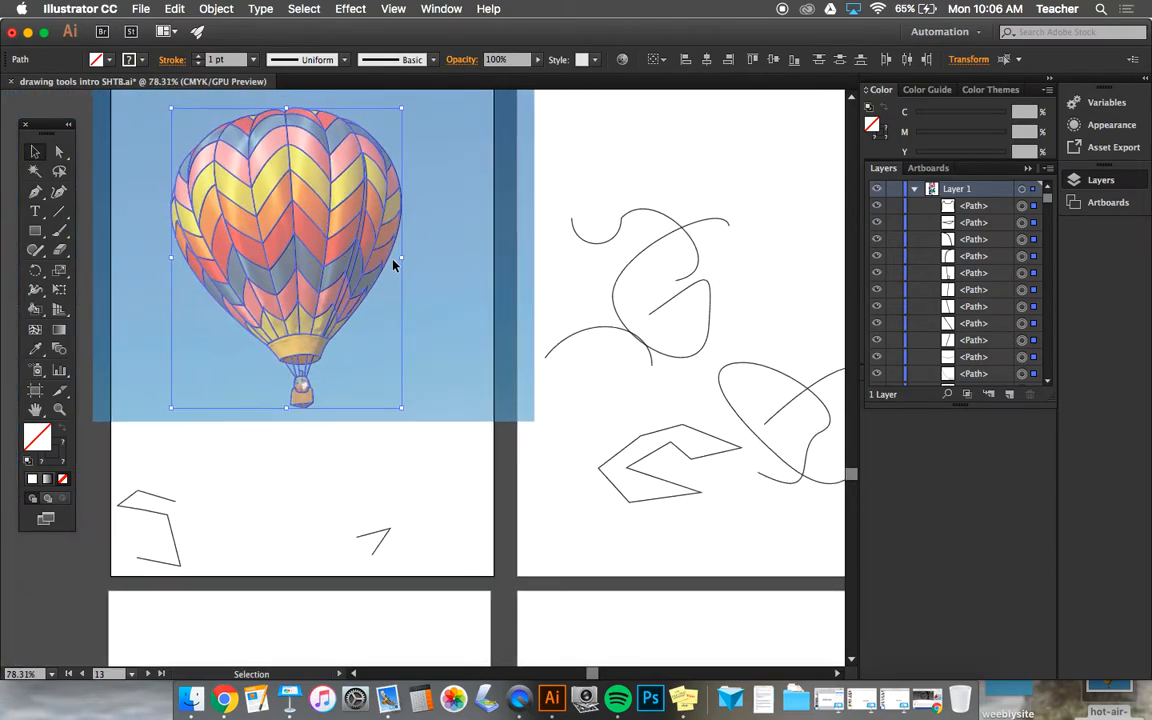
{"action": "scroll", "coordinate": [394, 264], "scroll_direction": "down", "scroll_amount": 1}
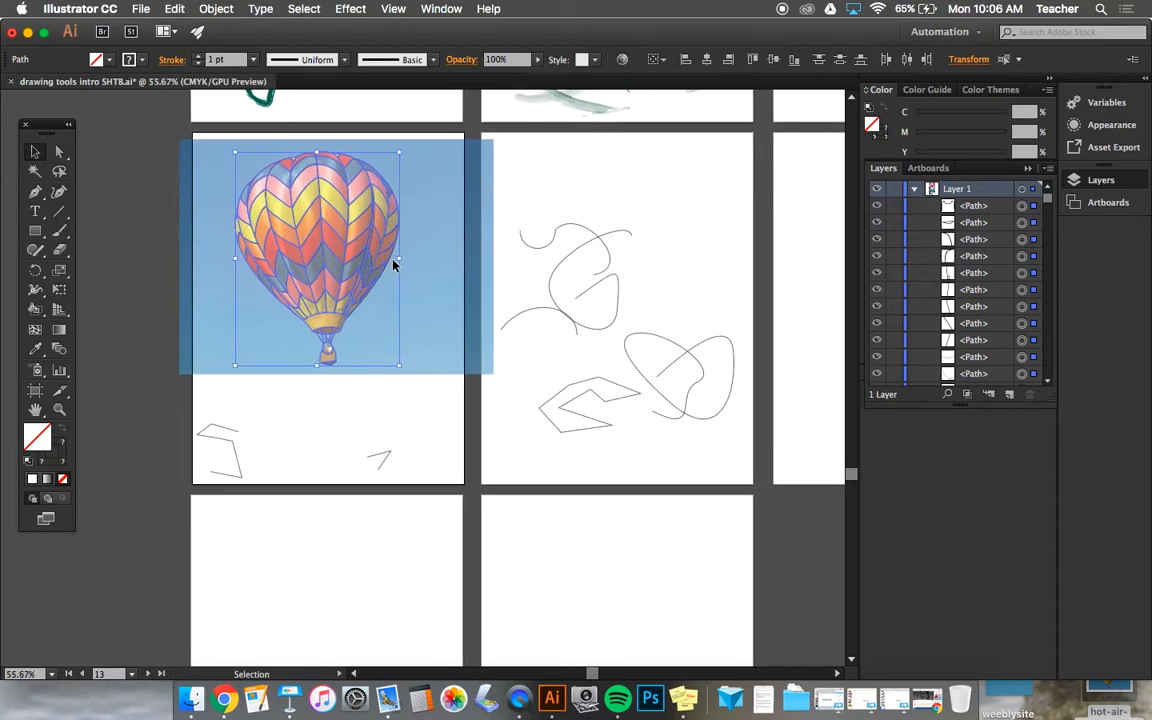
{"action": "scroll", "coordinate": [394, 263], "scroll_direction": "down", "scroll_amount": 1}
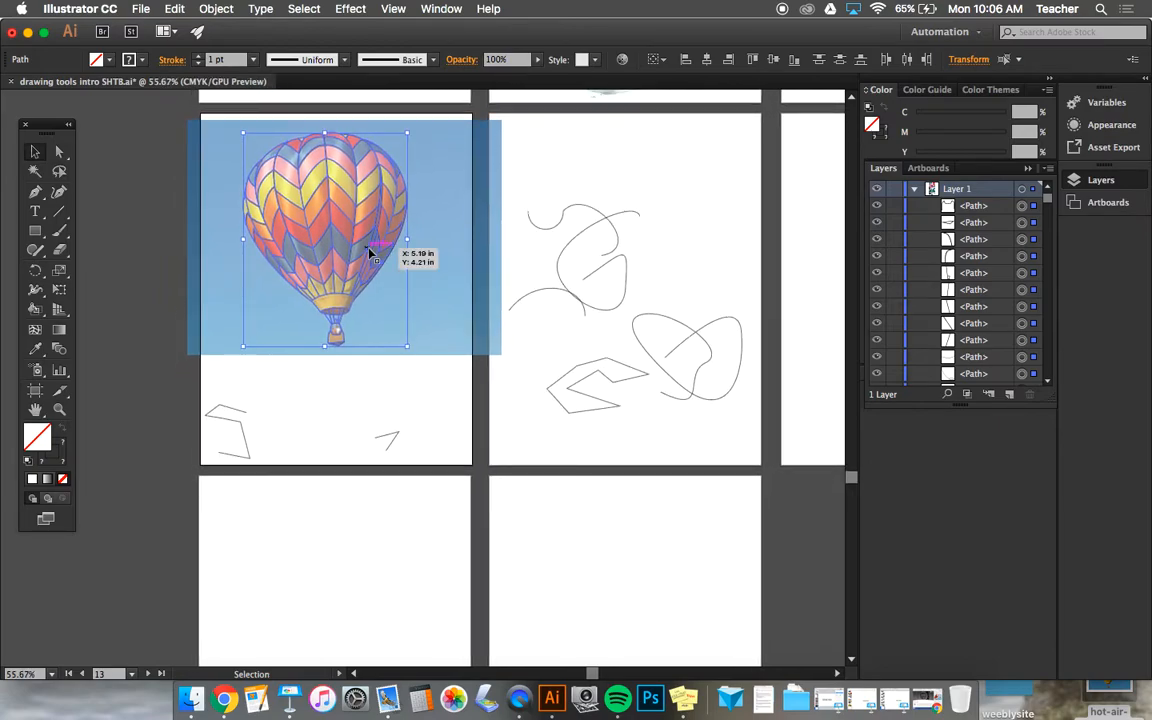
{"action": "left_click_drag", "start_coordinate": [369, 254], "coordinate": [341, 589]}
{"action": "scroll", "coordinate": [337, 586], "scroll_direction": "down", "scroll_amount": 2}
{"action": "scroll", "coordinate": [340, 584], "scroll_direction": "down", "scroll_amount": 2}
{"action": "scroll", "coordinate": [340, 584], "scroll_direction": "down", "scroll_amount": 2}
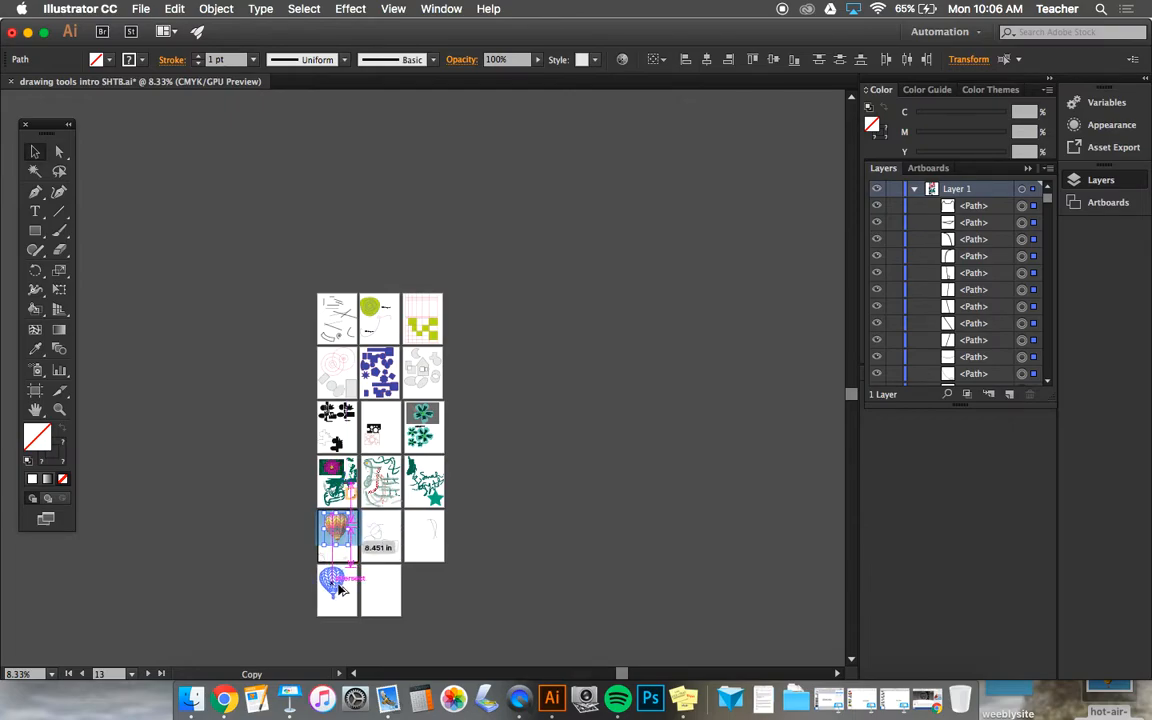
{"action": "left_click_drag", "start_coordinate": [341, 589], "coordinate": [341, 589]}
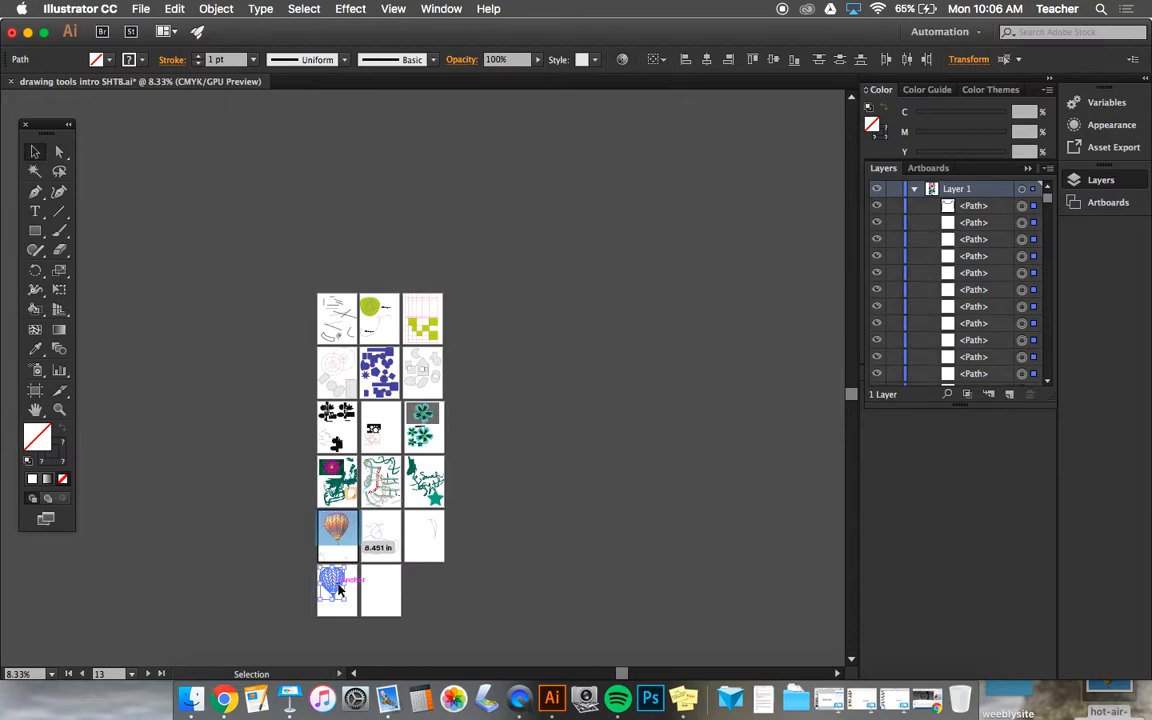
Step: Duplicate the balloon outline toward the new artboard's lower-right area and scale the copy proportionally to about half size
{"action": "scroll", "coordinate": [340, 590], "scroll_direction": "up", "scroll_amount": 2}
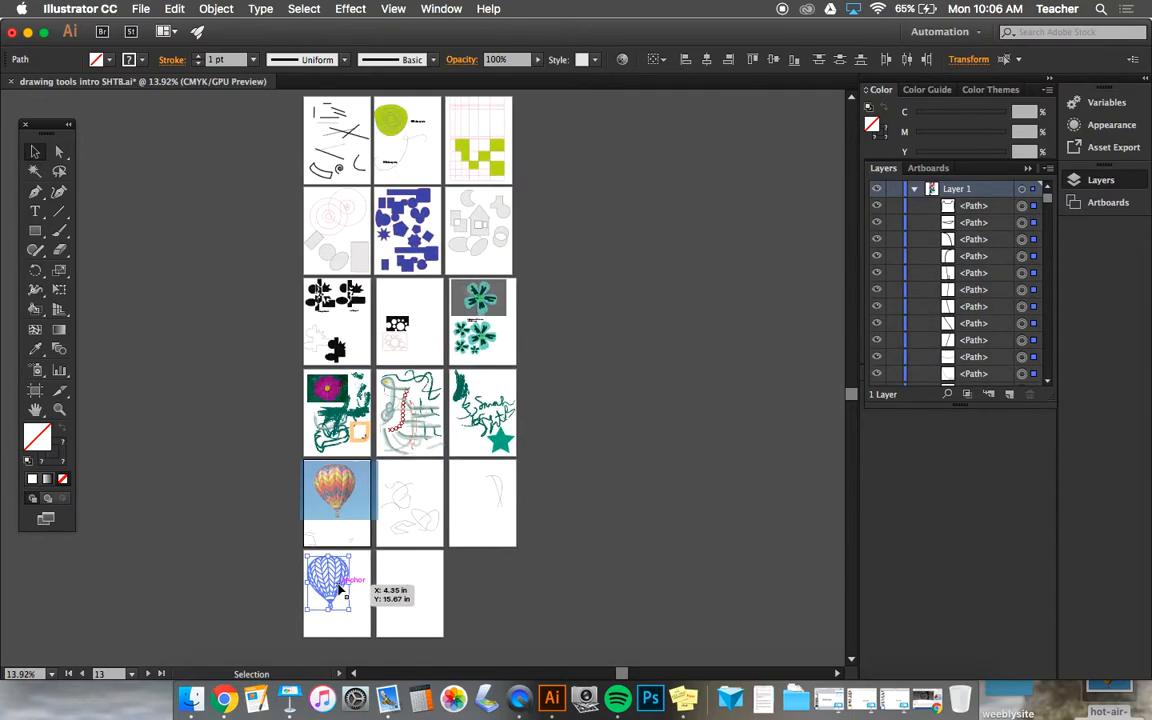
{"action": "scroll", "coordinate": [340, 590], "scroll_direction": "up", "scroll_amount": 3}
{"action": "scroll", "coordinate": [340, 591], "scroll_direction": "up", "scroll_amount": 4}
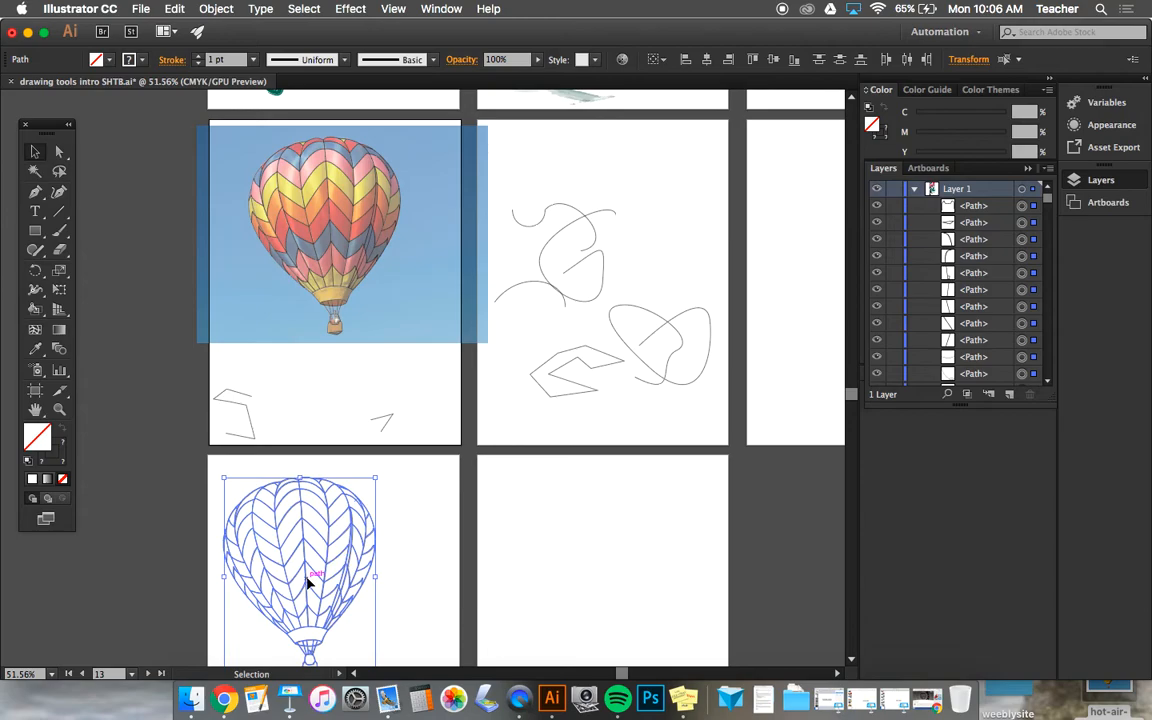
{"action": "scroll", "coordinate": [312, 578], "scroll_direction": "down", "scroll_amount": 2}
{"action": "scroll", "coordinate": [310, 582], "scroll_direction": "down", "scroll_amount": 10}
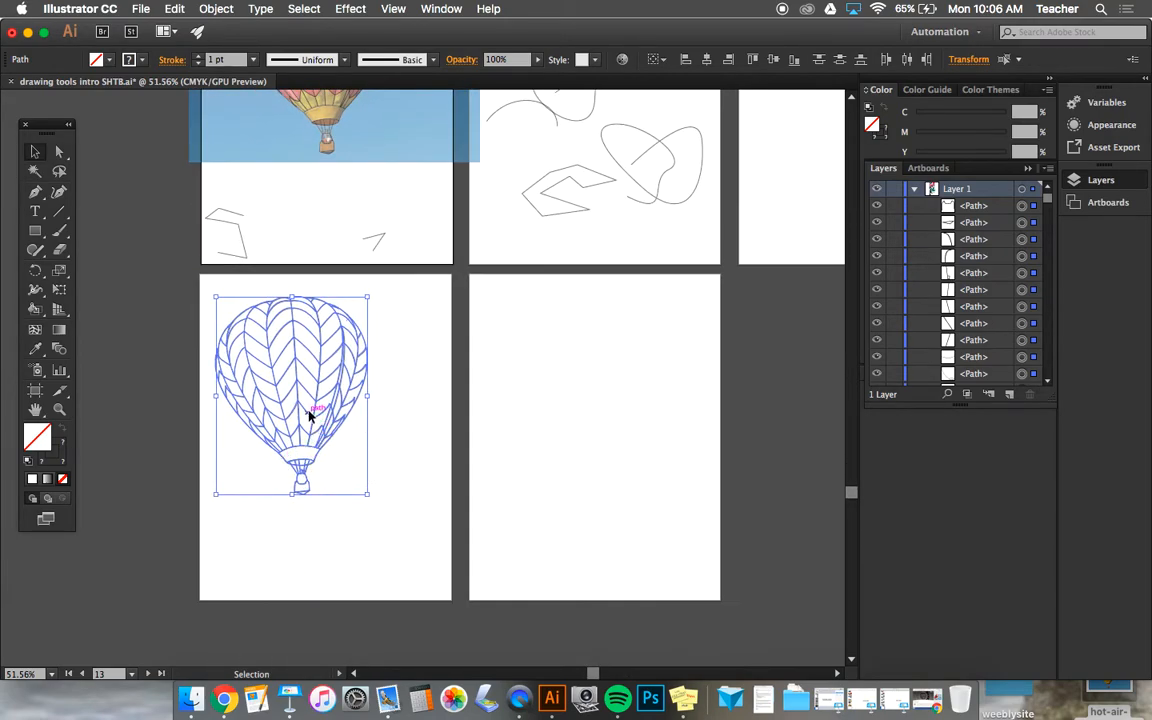
{"action": "left_click_drag", "start_coordinate": [310, 412], "coordinate": [411, 522]}
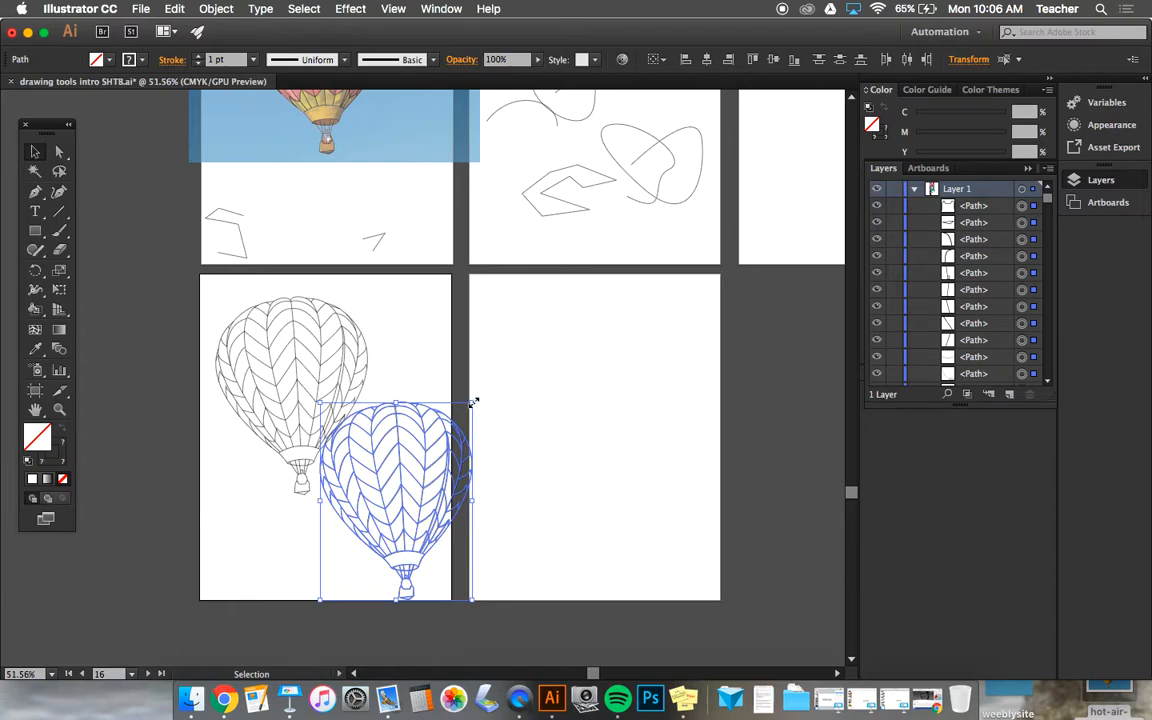
{"action": "left_click_drag", "start_coordinate": [474, 401], "coordinate": [404, 492]}
{"action": "left_click_drag", "start_coordinate": [402, 497], "coordinate": [399, 494]}
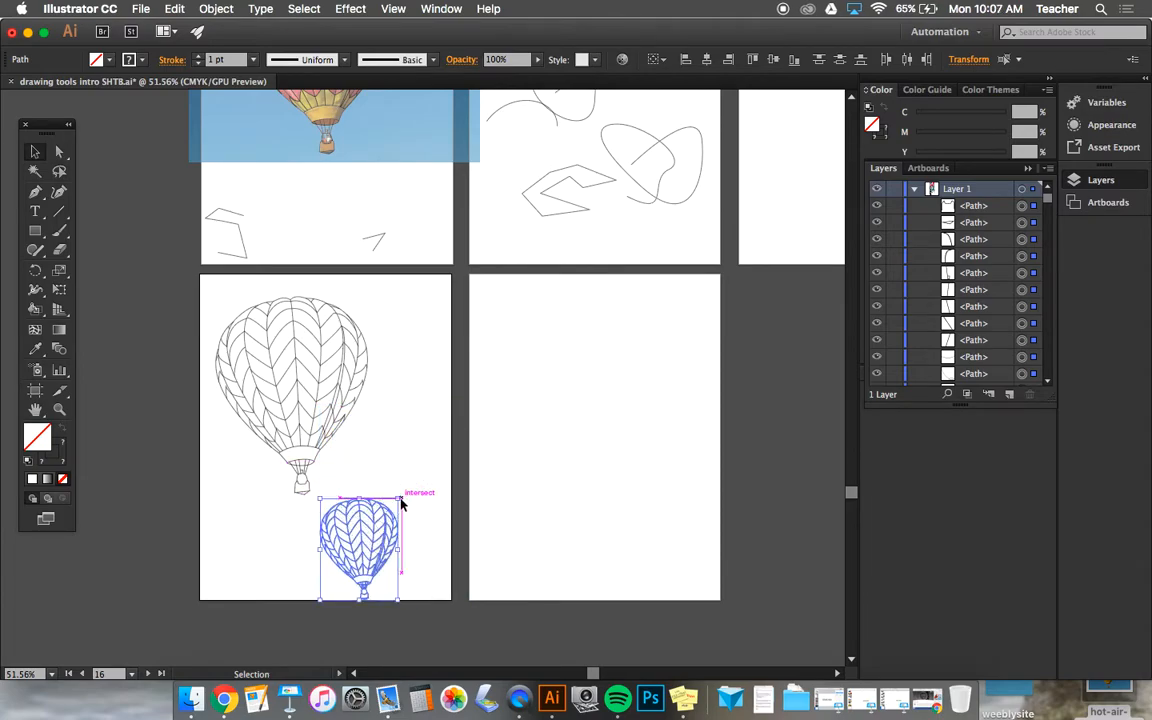
Step: Move the small balloon to the artboard's upper-right corner and place a copy of it in the lower-right corner
{"action": "left_click_drag", "start_coordinate": [380, 540], "coordinate": [432, 325]}
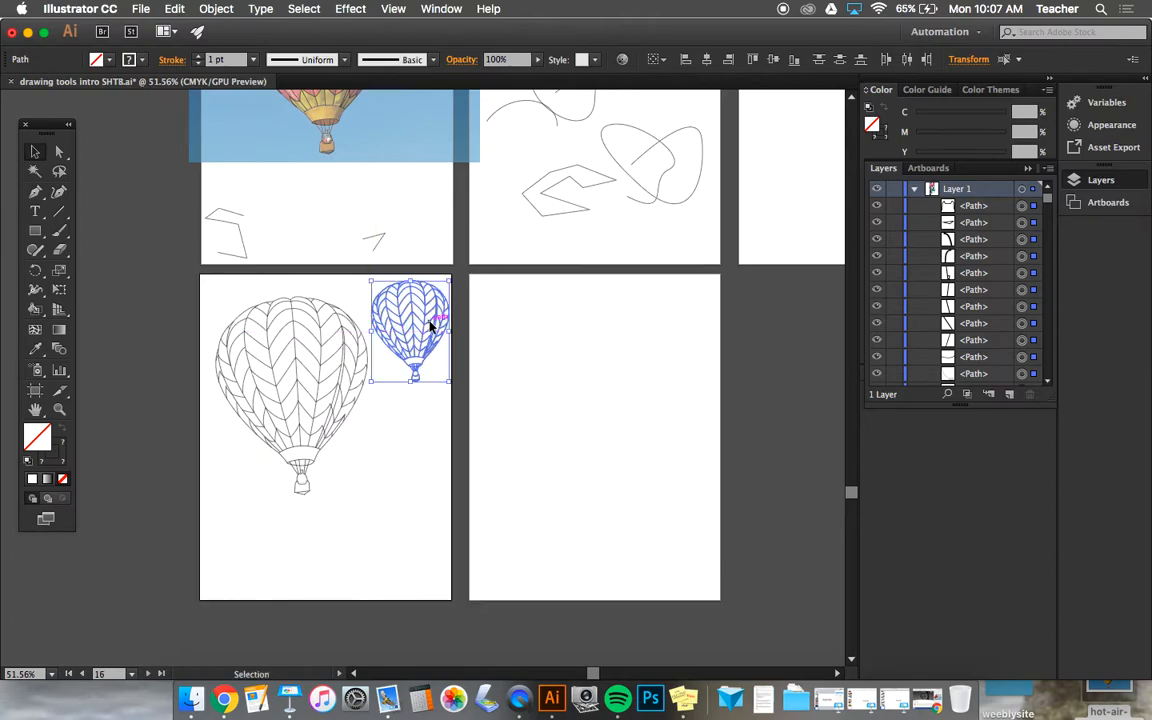
{"action": "left_click_drag", "start_coordinate": [432, 325], "coordinate": [425, 538]}
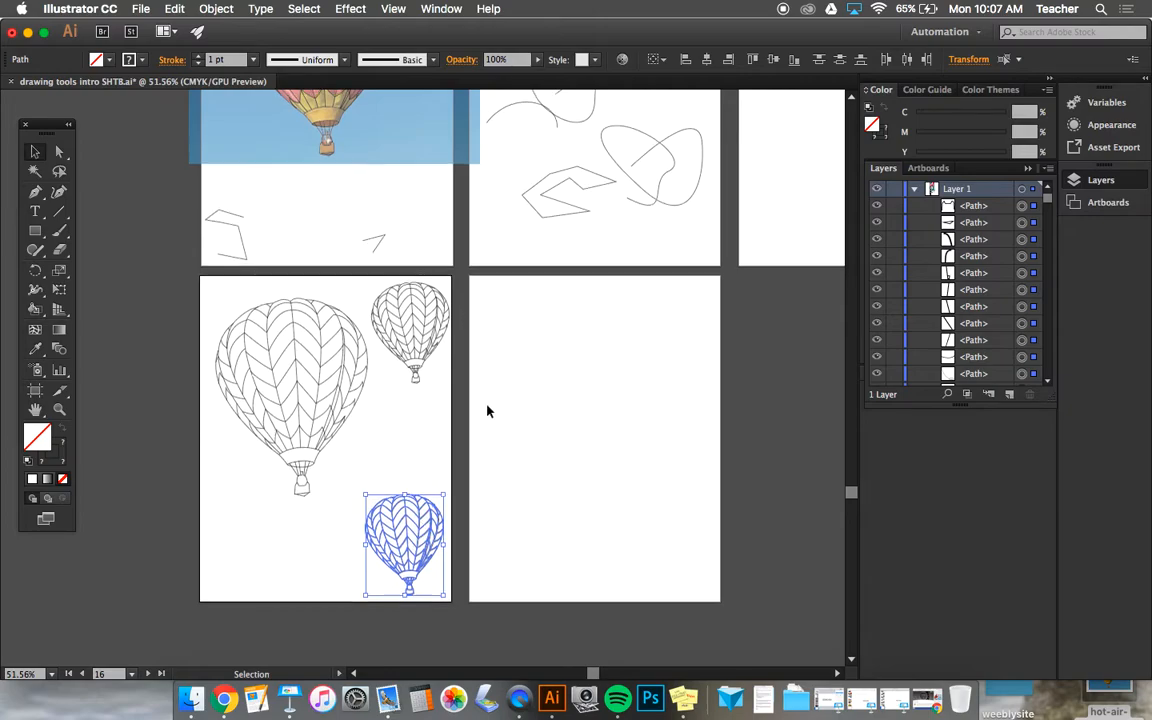
{"action": "scroll", "coordinate": [488, 410], "scroll_direction": "up", "scroll_amount": 3}
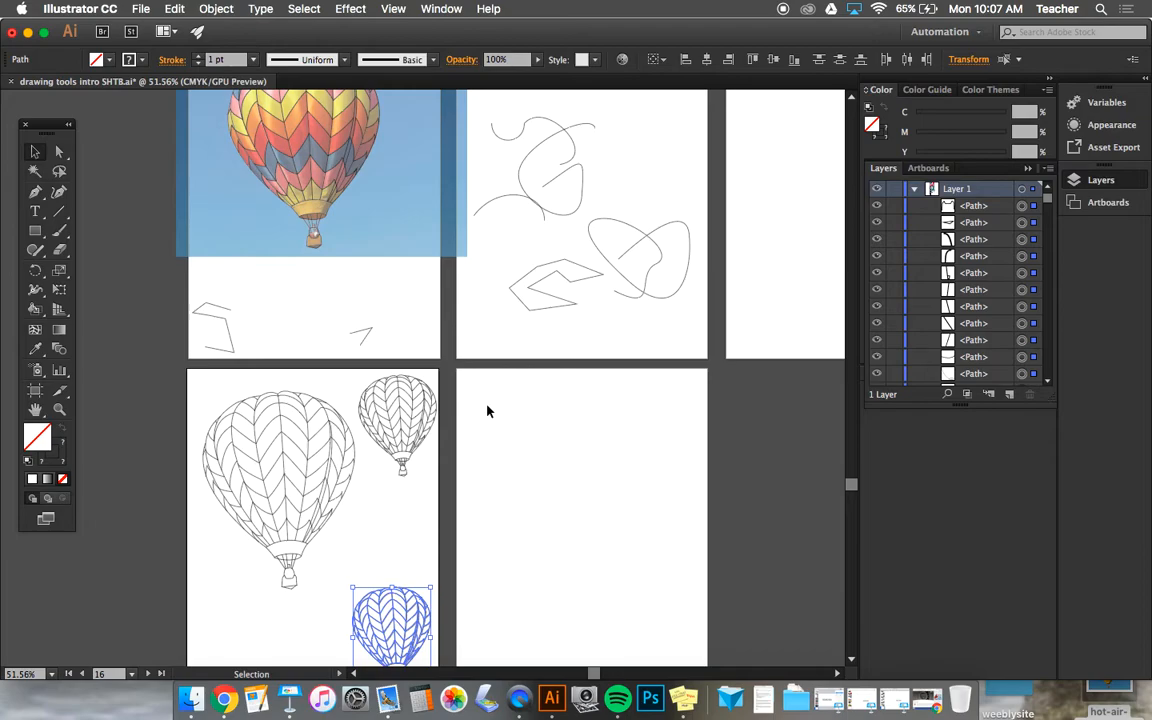
Step: Deselect the small balloon copy in the artboard's lower-right corner
{"action": "scroll", "coordinate": [488, 410], "scroll_direction": "up", "scroll_amount": 2, "text": "alt"}
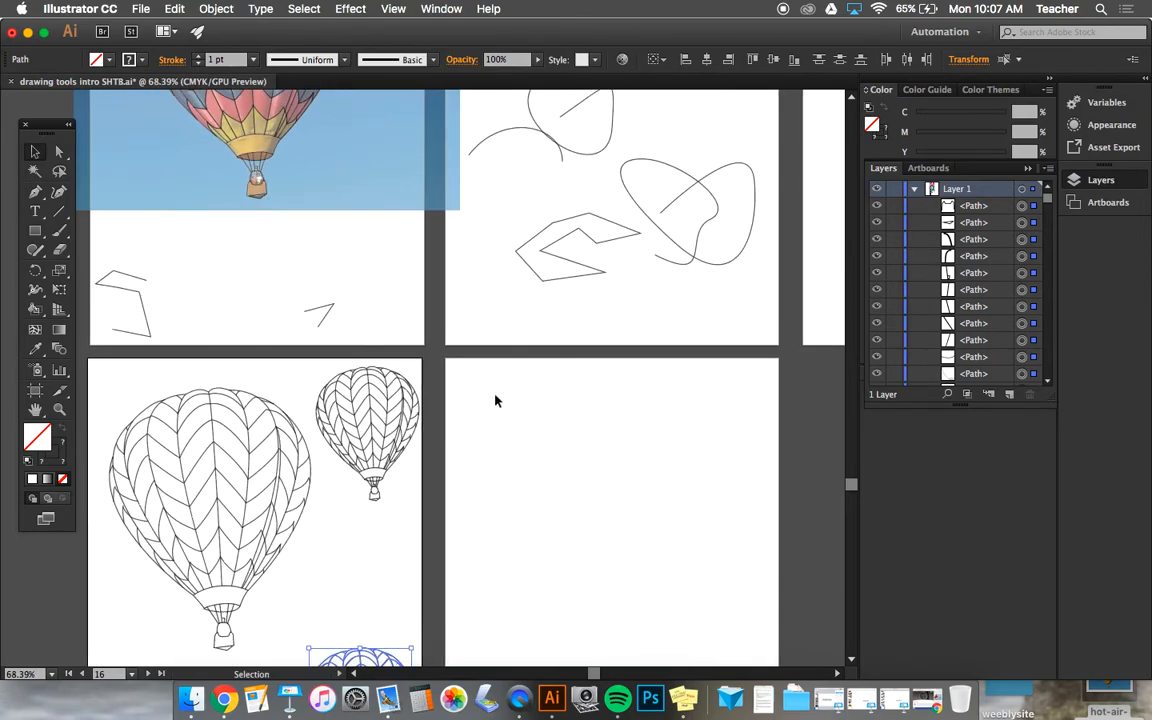
{"action": "scroll", "coordinate": [492, 404], "scroll_direction": "up", "scroll_amount": 1, "text": "alt"}
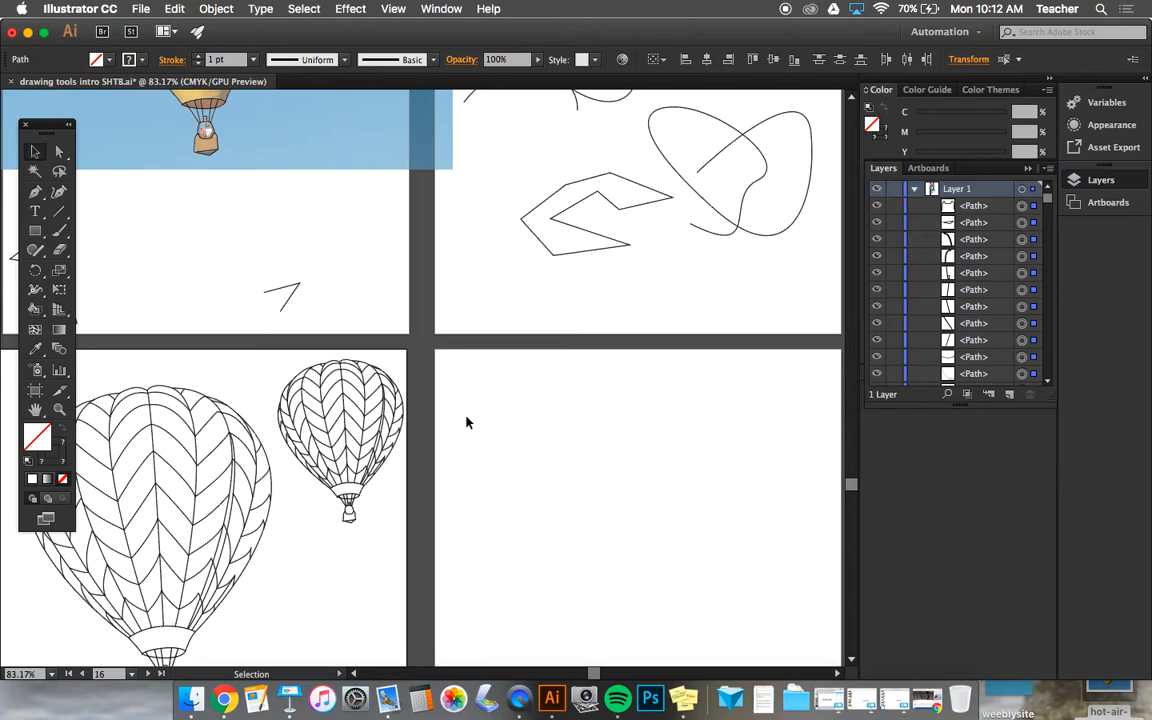
{"action": "scroll", "coordinate": [466, 422], "scroll_direction": "down", "scroll_amount": 5}
{"action": "scroll", "coordinate": [466, 422], "scroll_direction": "left", "scroll_amount": 4}
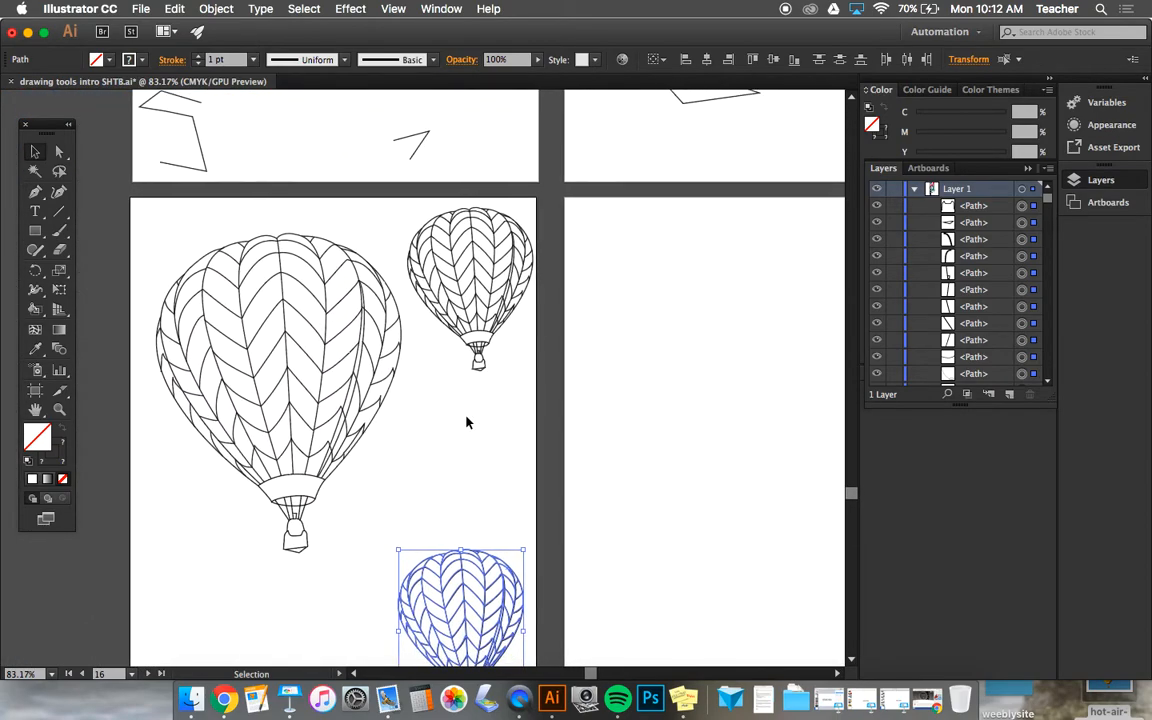
{"action": "scroll", "coordinate": [466, 422], "scroll_direction": "down", "scroll_amount": 3}
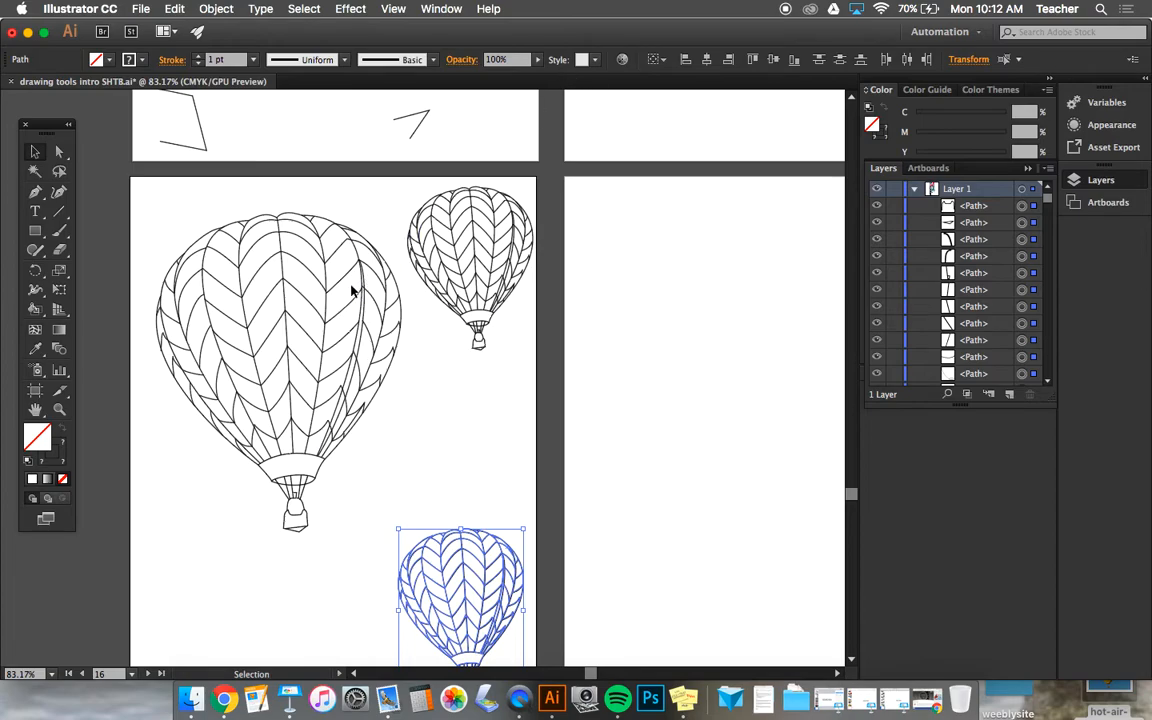
{"action": "scroll", "coordinate": [290, 395], "scroll_direction": "down", "scroll_amount": 3}
{"action": "scroll", "coordinate": [290, 395], "scroll_direction": "right", "scroll_amount": 1}
{"action": "left_click", "coordinate": [309, 362]}
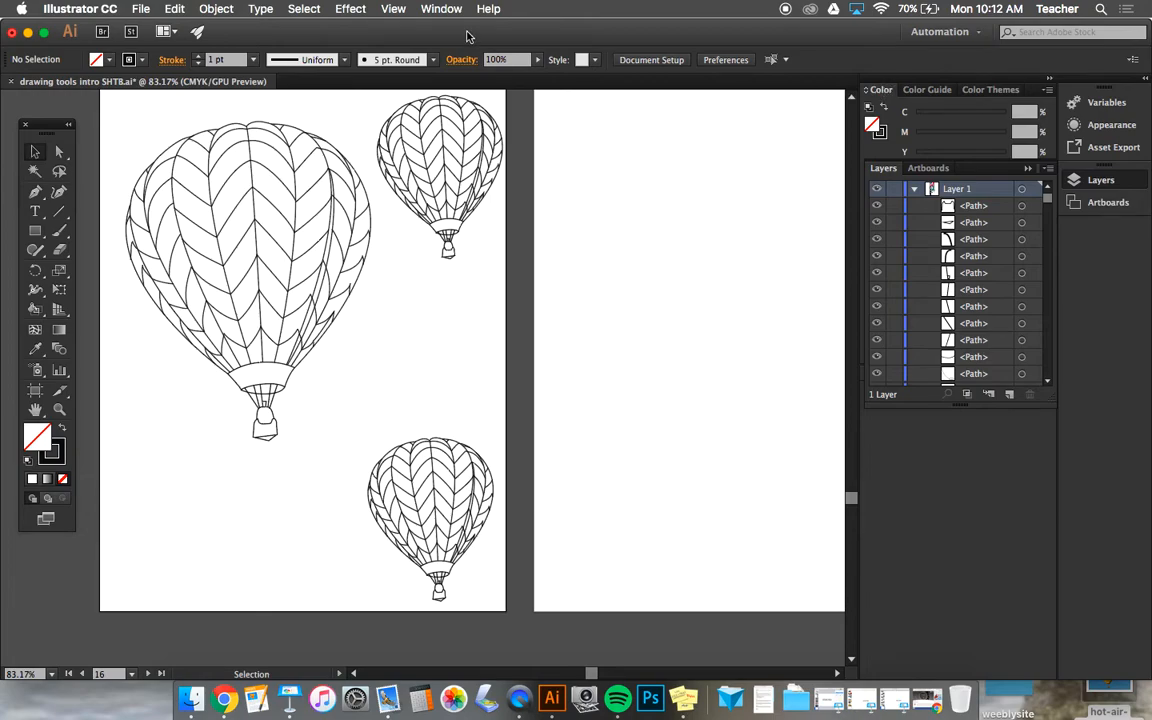
Step: Show the document's swatches below the layer list, enlarged to reveal every colour group, and set the fill to CMYK Magenta
{"action": "left_click", "coordinate": [438, 10]}
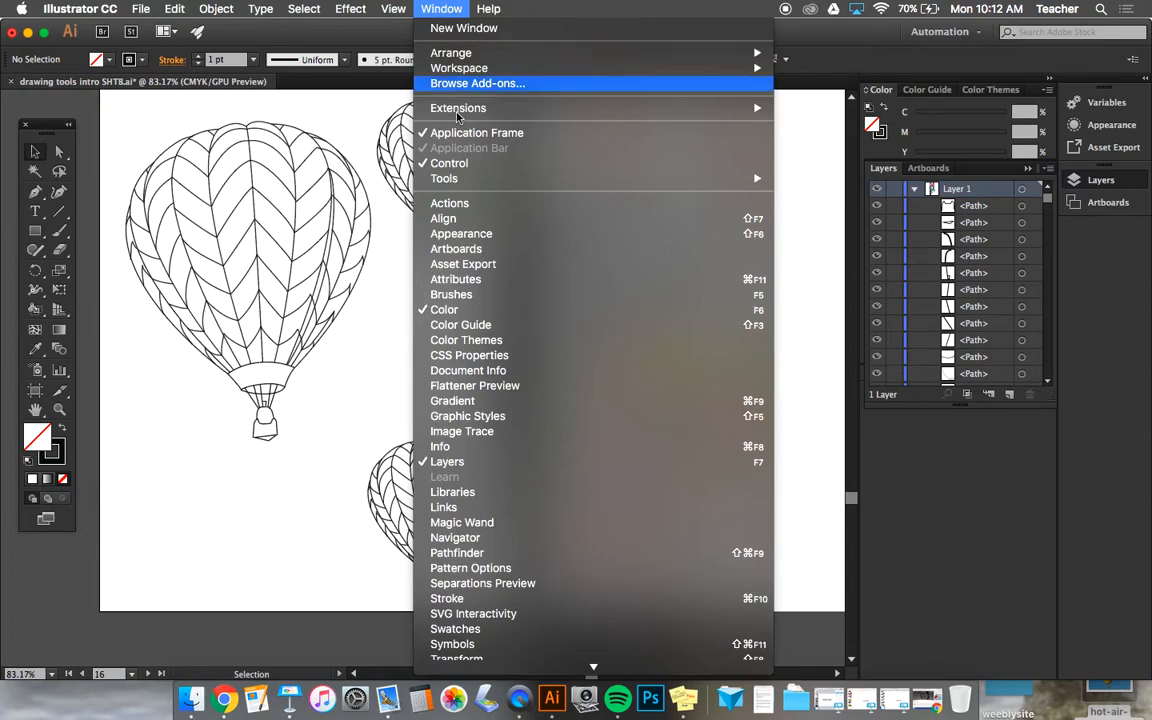
{"action": "left_click", "coordinate": [455, 629]}
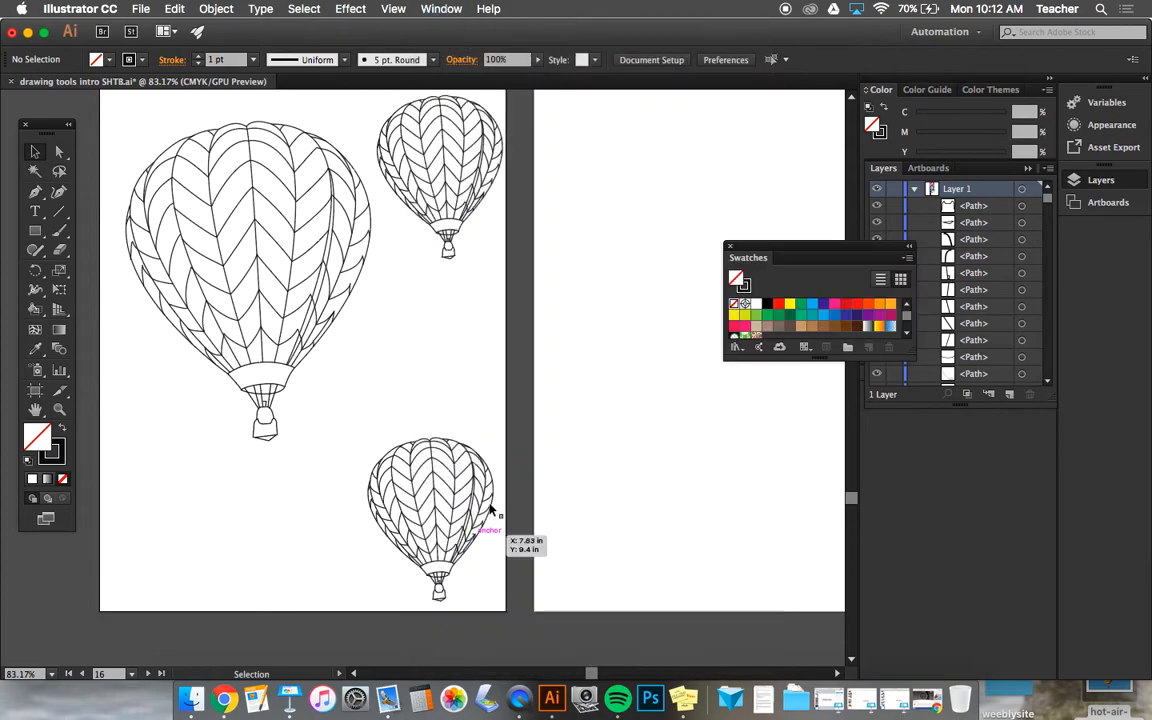
{"action": "left_click_drag", "start_coordinate": [771, 249], "coordinate": [900, 422]}
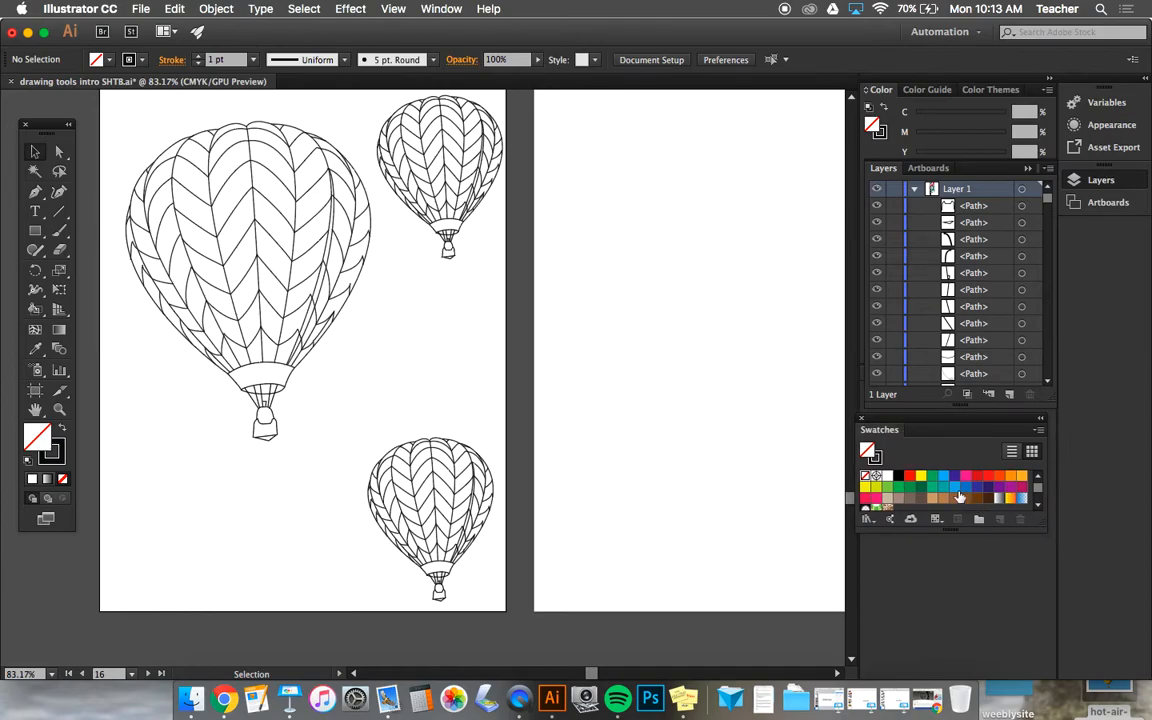
{"action": "scroll", "coordinate": [958, 495], "scroll_direction": "down", "scroll_amount": 3}
{"action": "scroll", "coordinate": [960, 497], "scroll_direction": "up", "scroll_amount": 3}
{"action": "left_click_drag", "start_coordinate": [1024, 528], "coordinate": [1026, 651]}
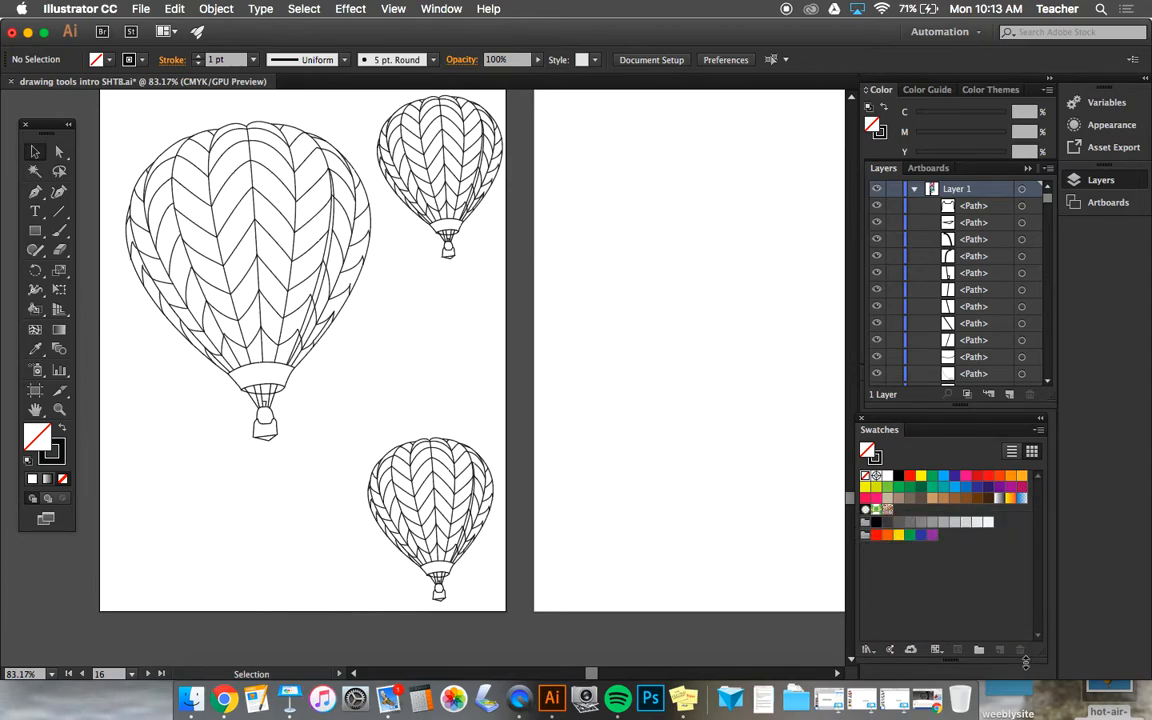
{"action": "left_click", "coordinate": [965, 476]}
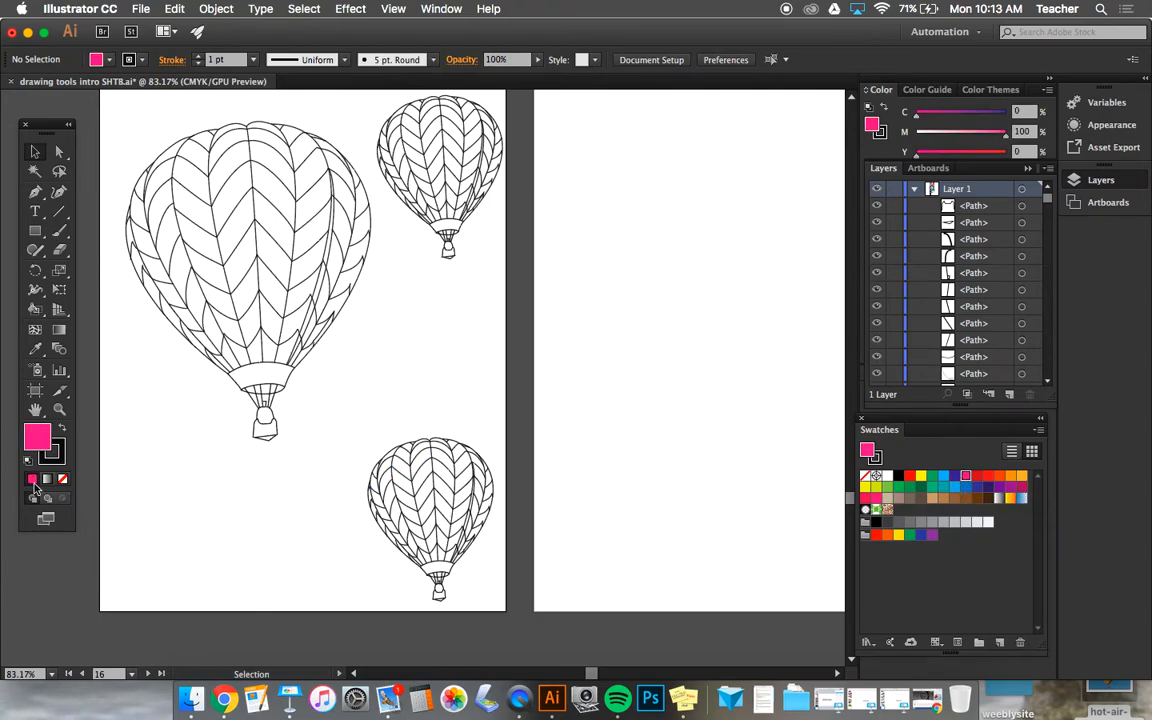
{"action": "double_click", "coordinate": [42, 433]}
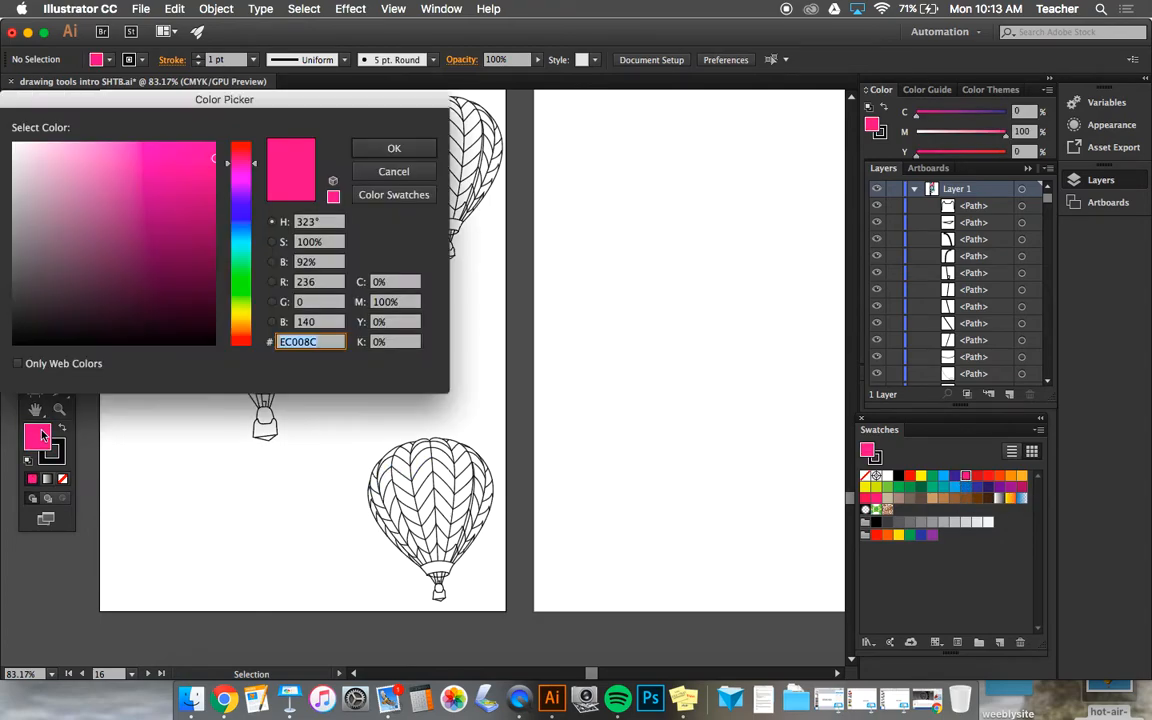
{"action": "left_click", "coordinate": [184, 219]}
{"action": "left_click_drag", "start_coordinate": [113, 229], "coordinate": [136, 180]}
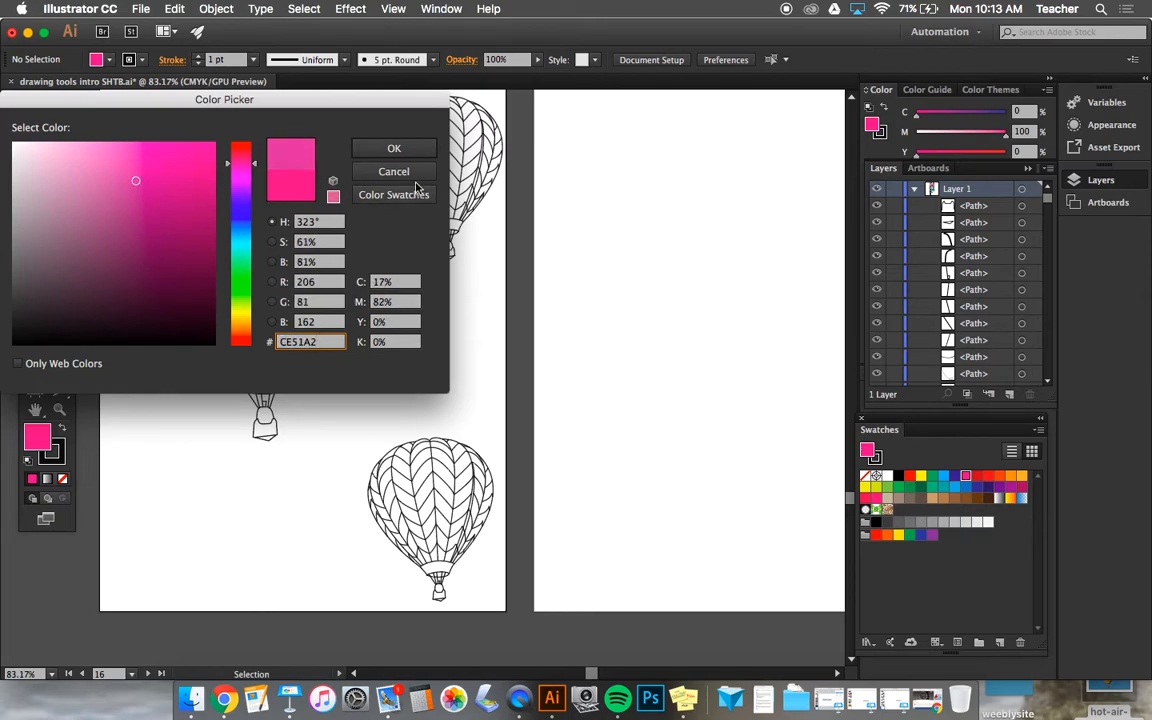
{"action": "left_click", "coordinate": [393, 171]}
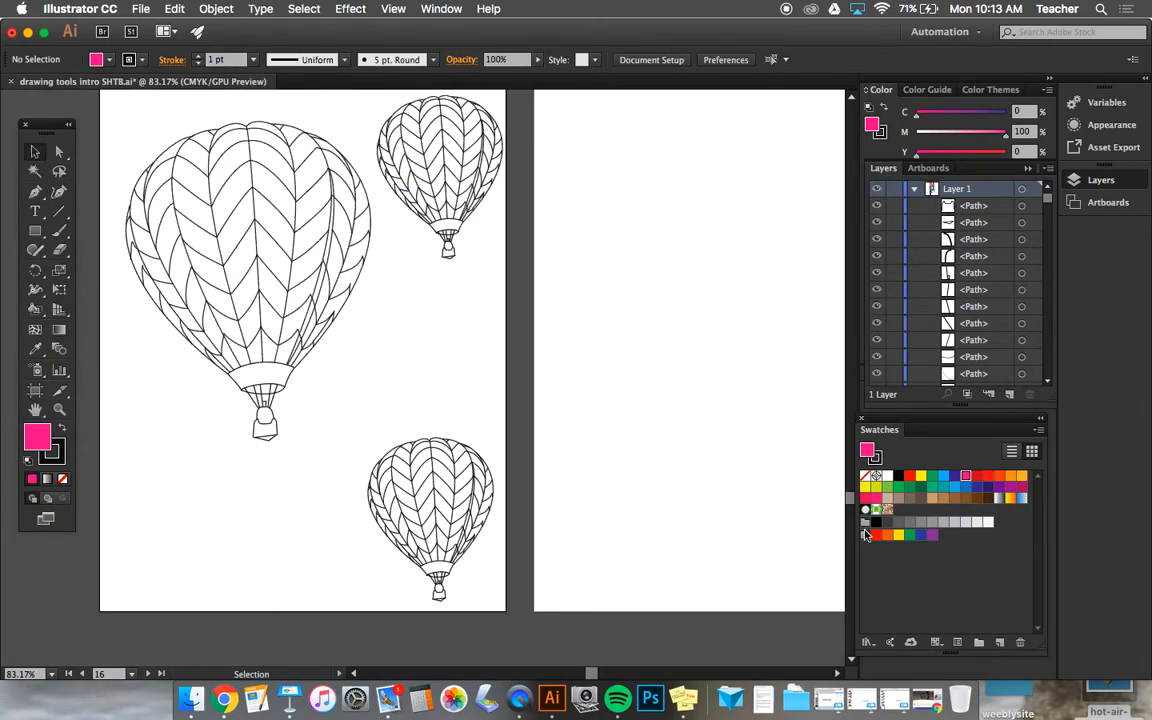
Step: Display the Color Guide with CMYK Magenta as its base colour
{"action": "left_click", "coordinate": [927, 95]}
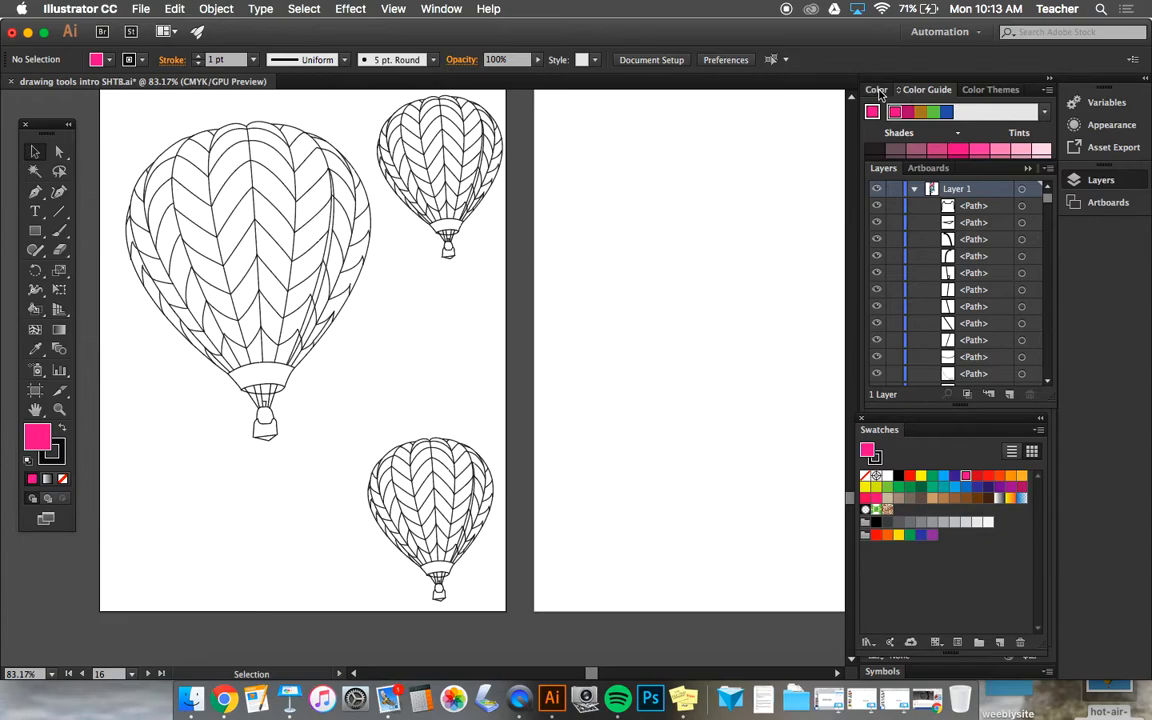
{"action": "left_click", "coordinate": [879, 90]}
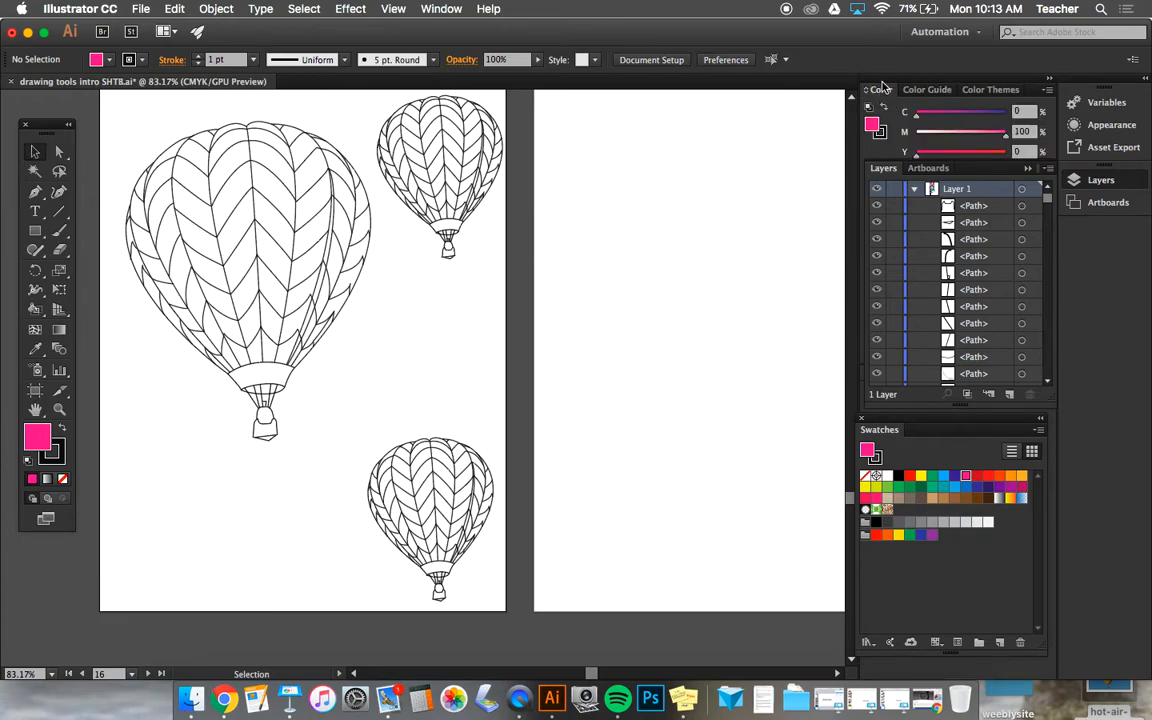
{"action": "left_click", "coordinate": [927, 90]}
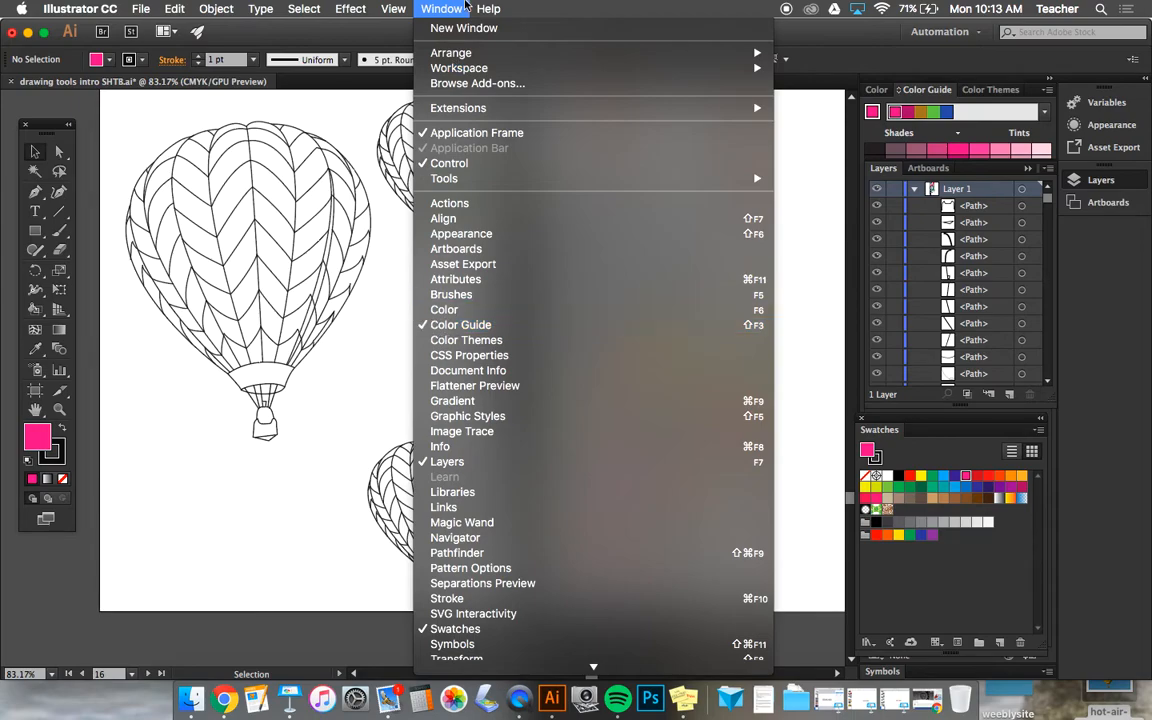
{"action": "left_click", "coordinate": [450, 8]}
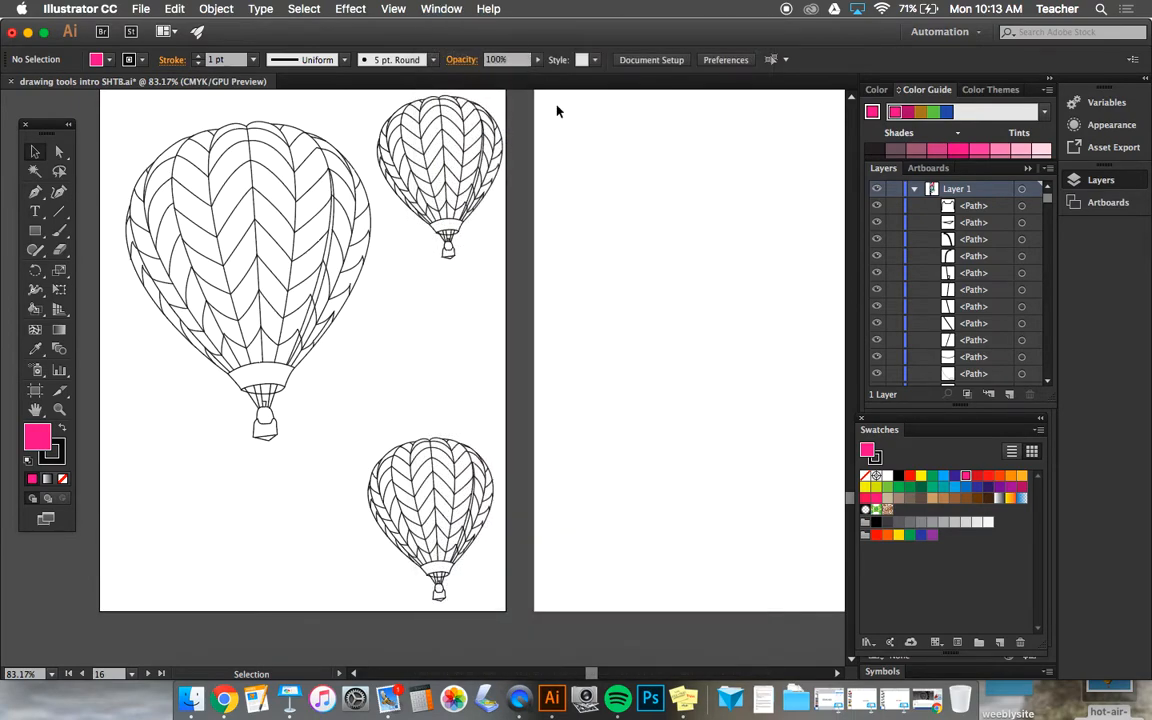
{"action": "left_click", "coordinate": [966, 477]}
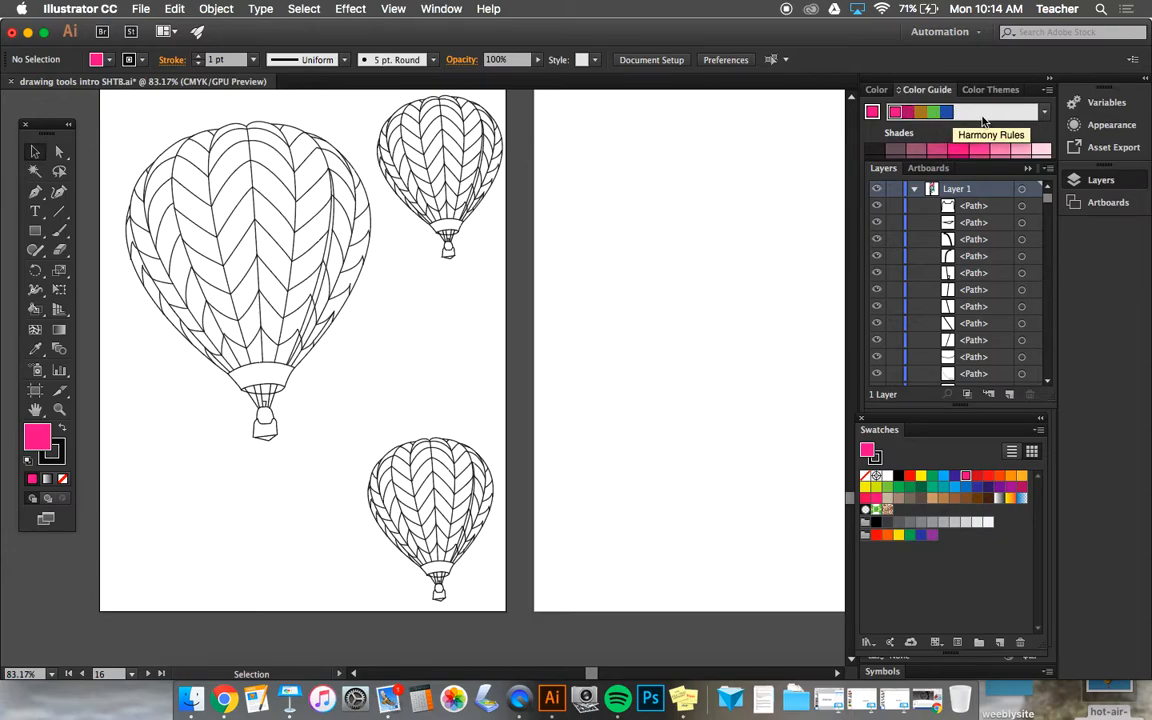
Step: Browse the harmony rules for magenta and choose the Analogous colour scheme
{"action": "left_click", "coordinate": [1044, 113]}
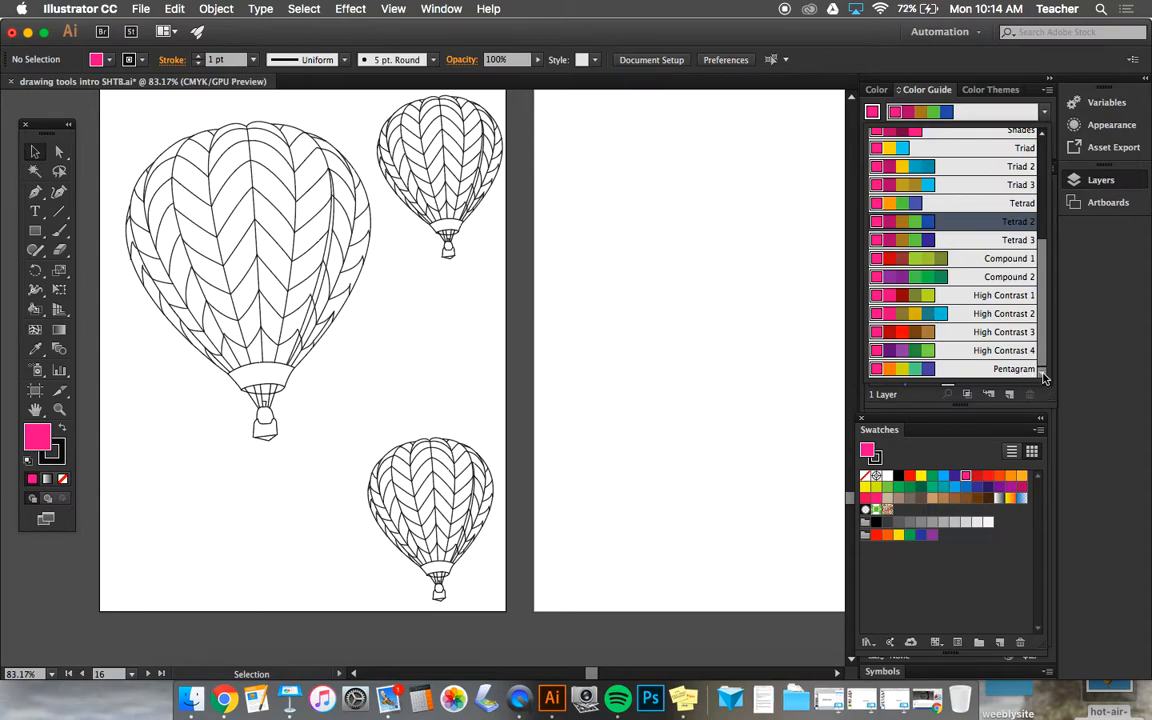
{"action": "left_click", "coordinate": [1044, 134]}
{"action": "left_click", "coordinate": [1044, 135]}
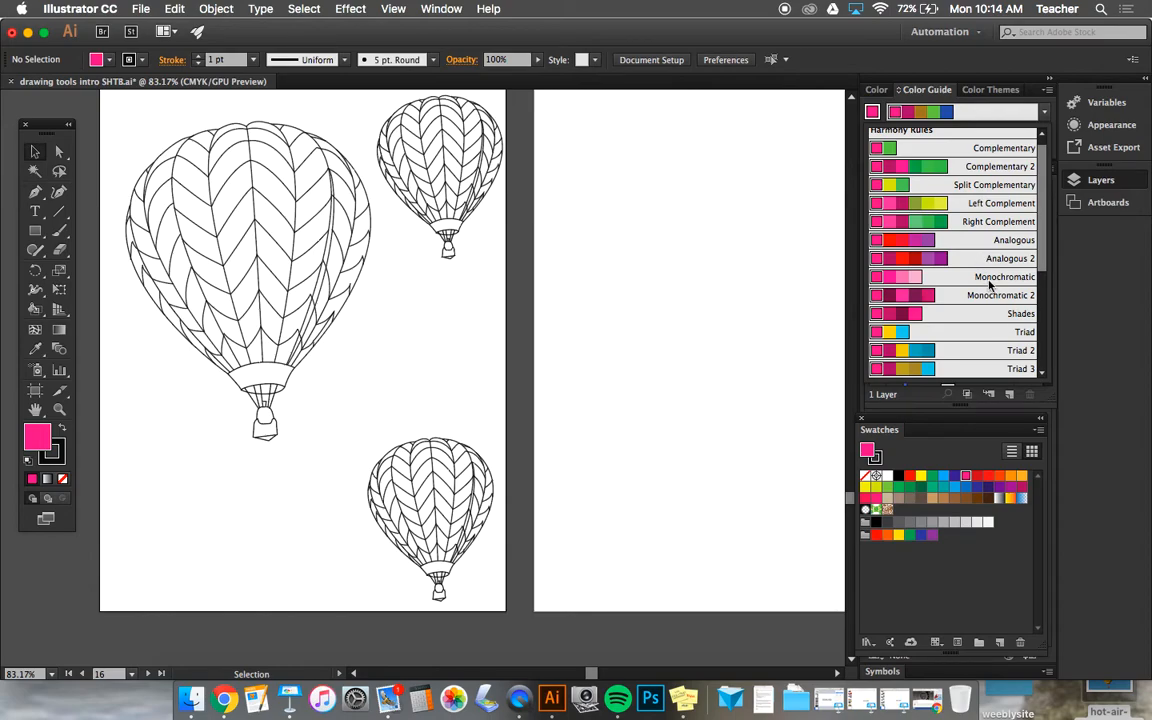
{"action": "left_click", "coordinate": [1042, 373]}
{"action": "left_click", "coordinate": [1042, 373]}
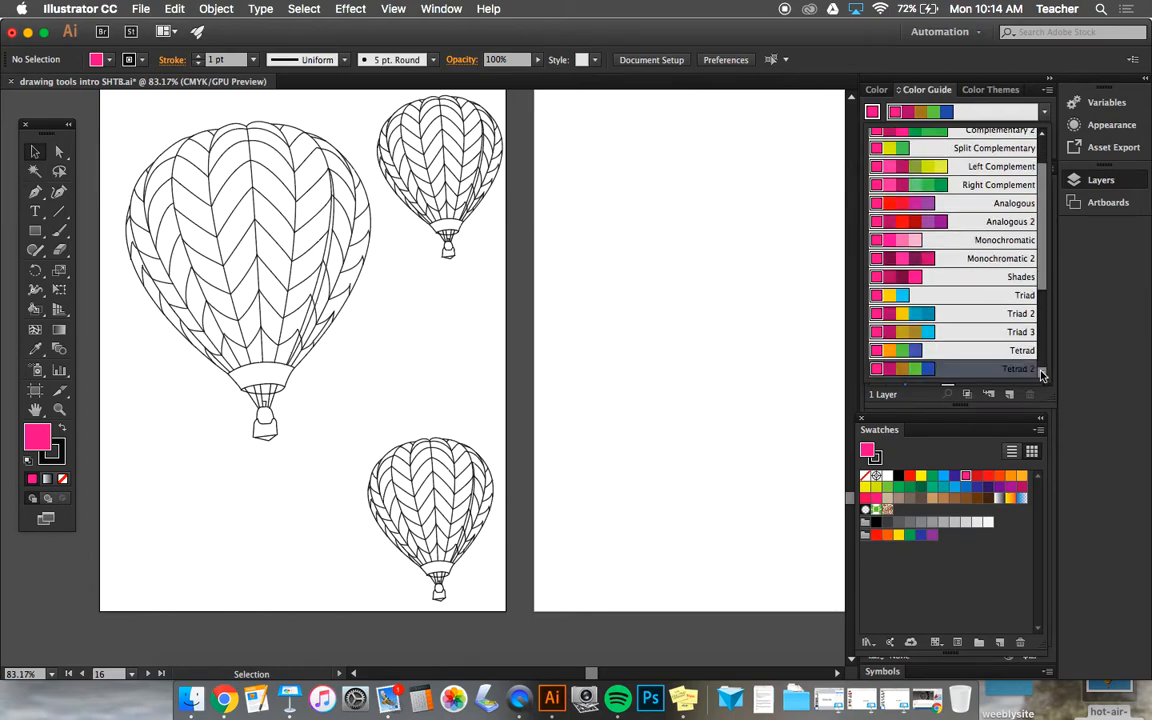
{"action": "left_click", "coordinate": [973, 208]}
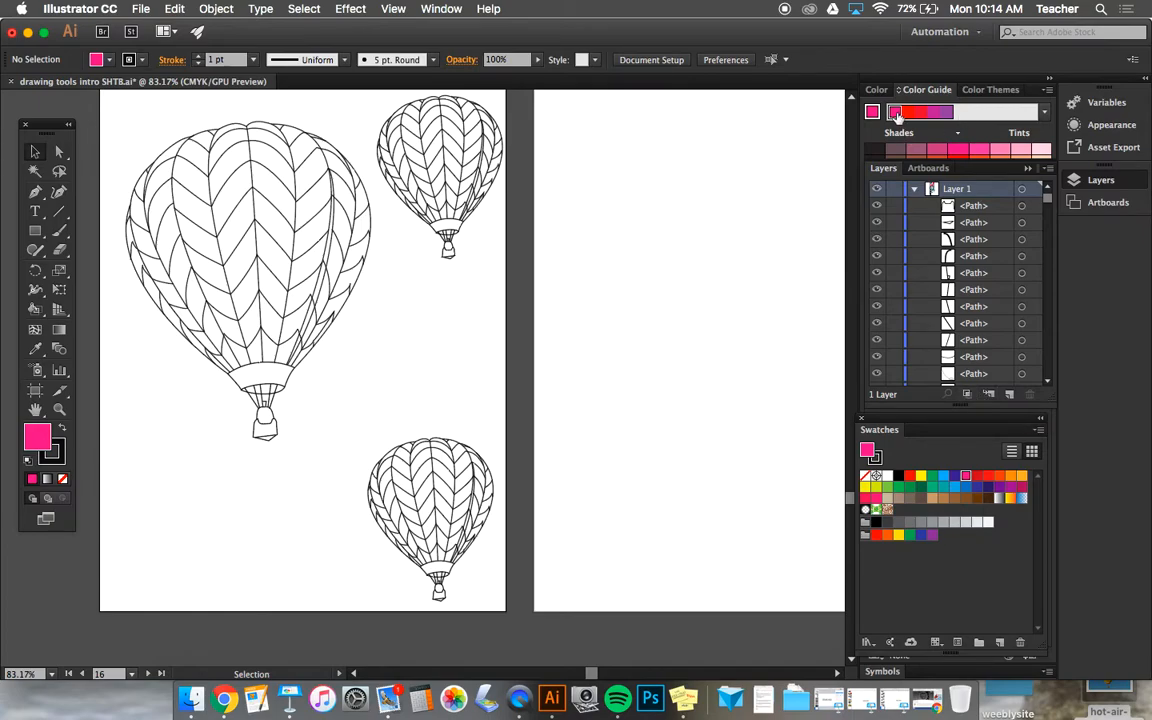
Step: Save the analogous magenta, red and purple colours as a new group in the document's swatches
{"action": "left_click", "coordinate": [947, 114]}
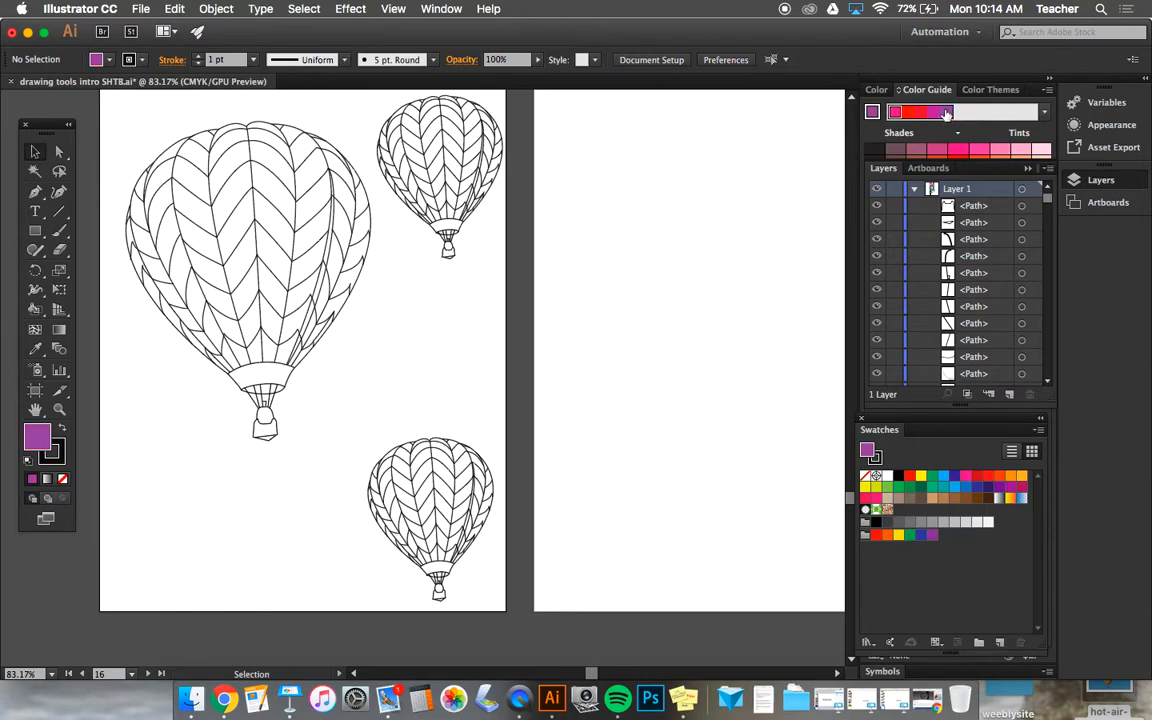
{"action": "left_click", "coordinate": [894, 113]}
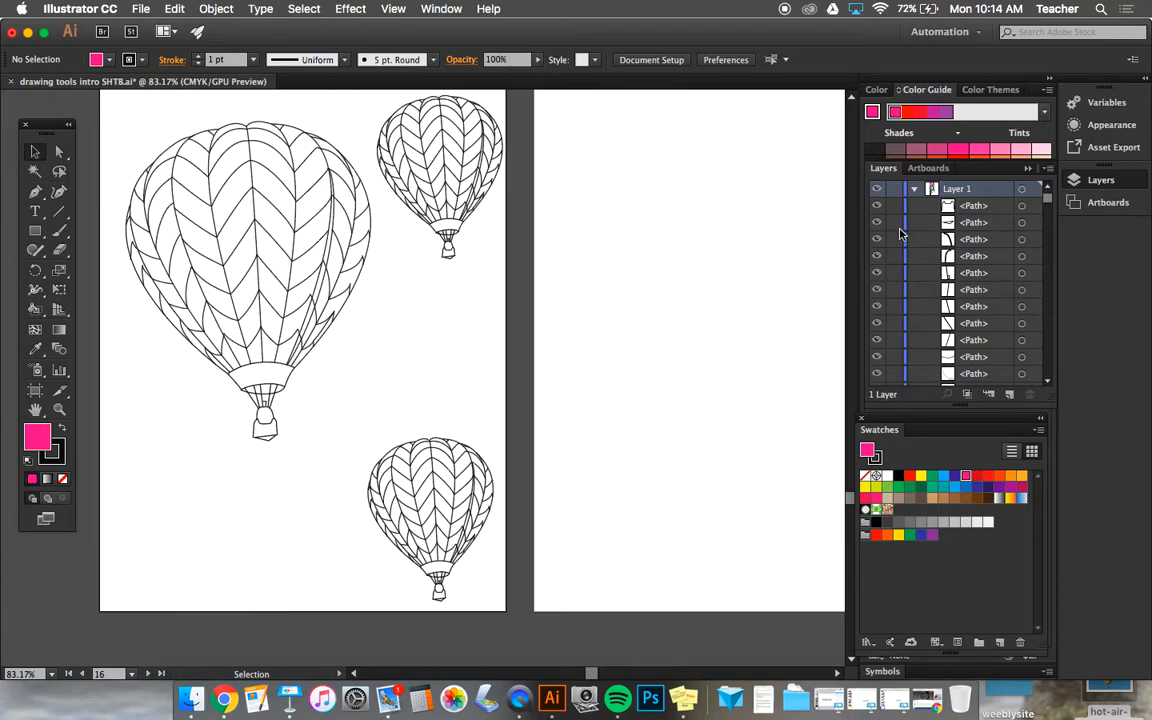
{"action": "double_click", "coordinate": [918, 90]}
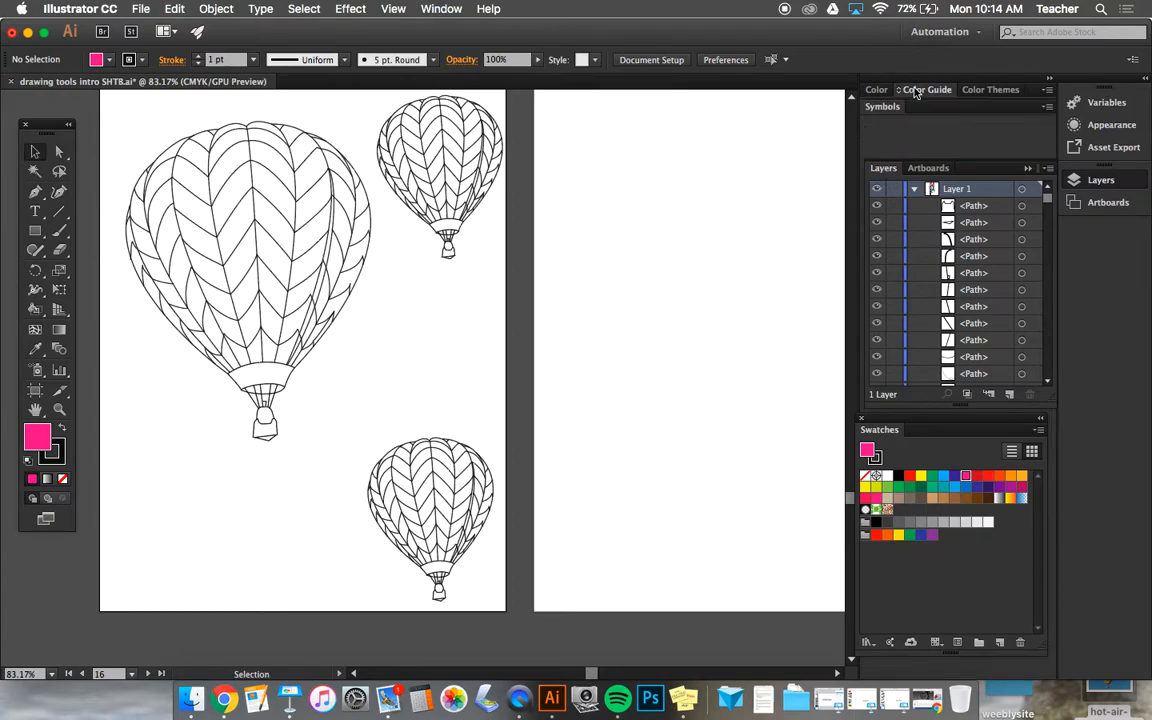
{"action": "left_click", "coordinate": [916, 91]}
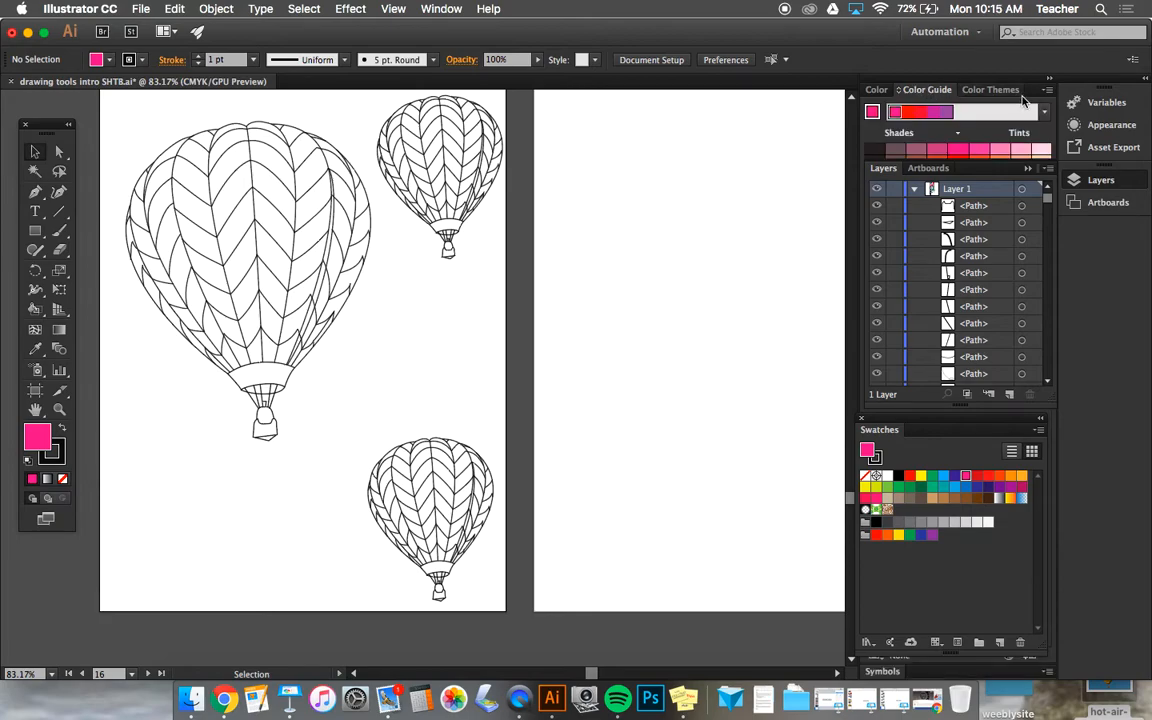
{"action": "left_click", "coordinate": [1049, 90]}
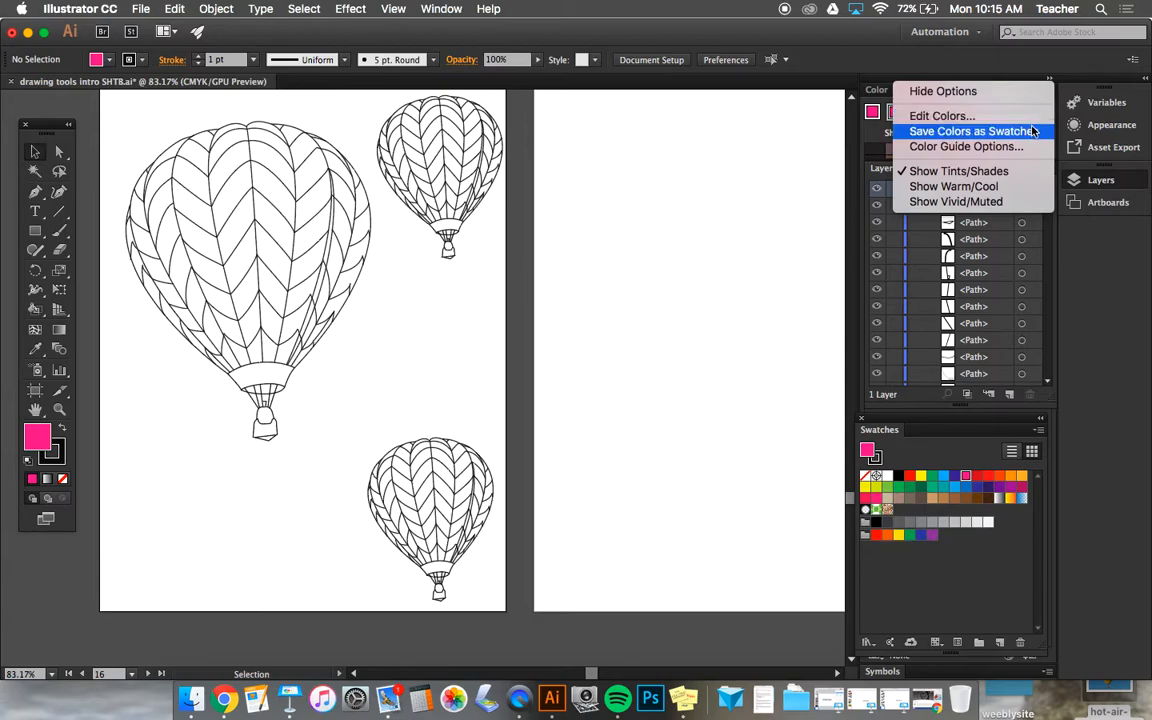
{"action": "left_click", "coordinate": [1033, 131]}
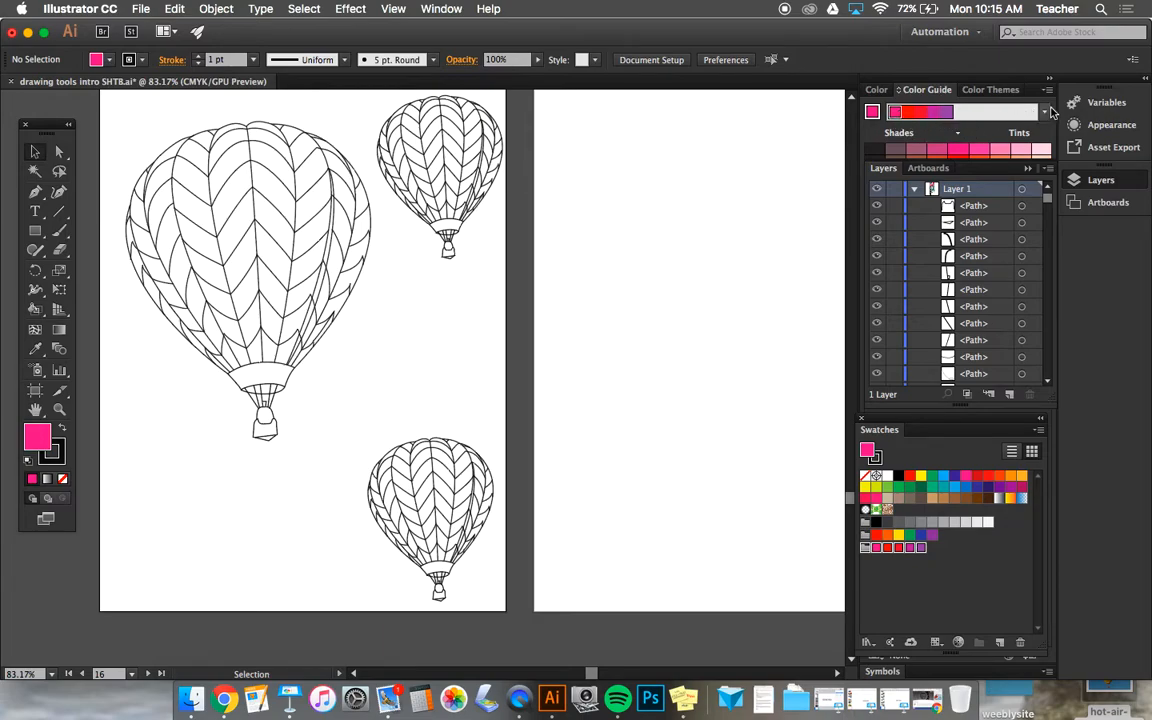
{"action": "left_click", "coordinate": [1048, 90]}
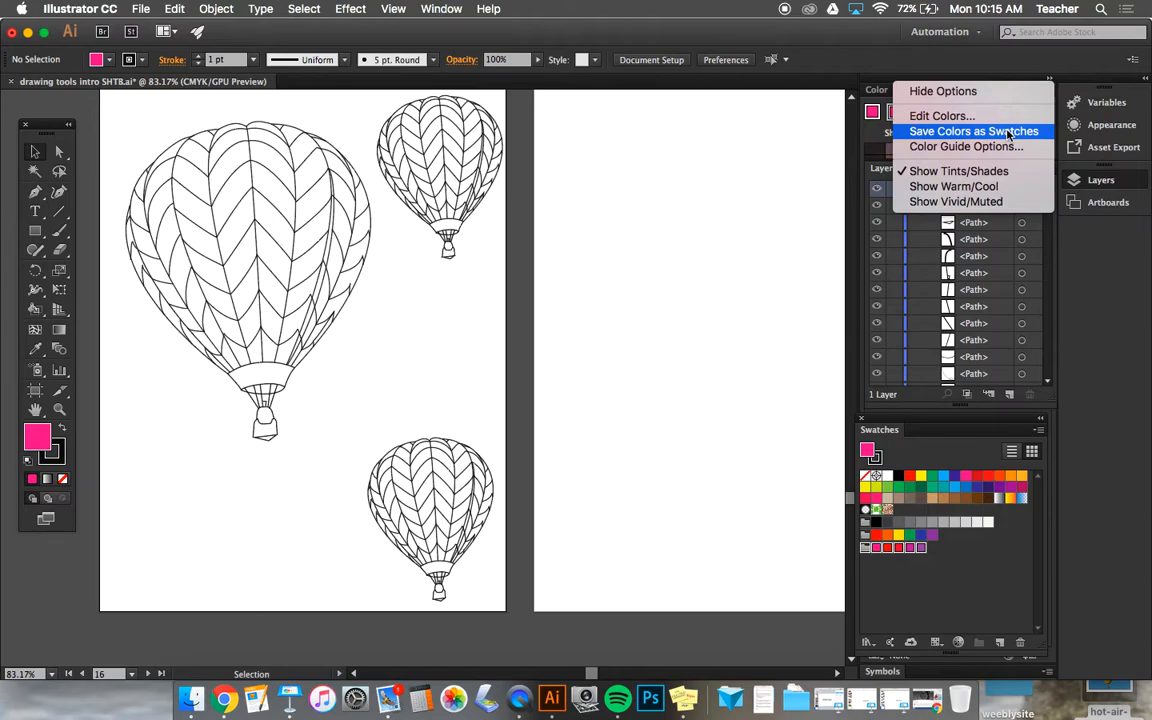
{"action": "left_click", "coordinate": [934, 610]}
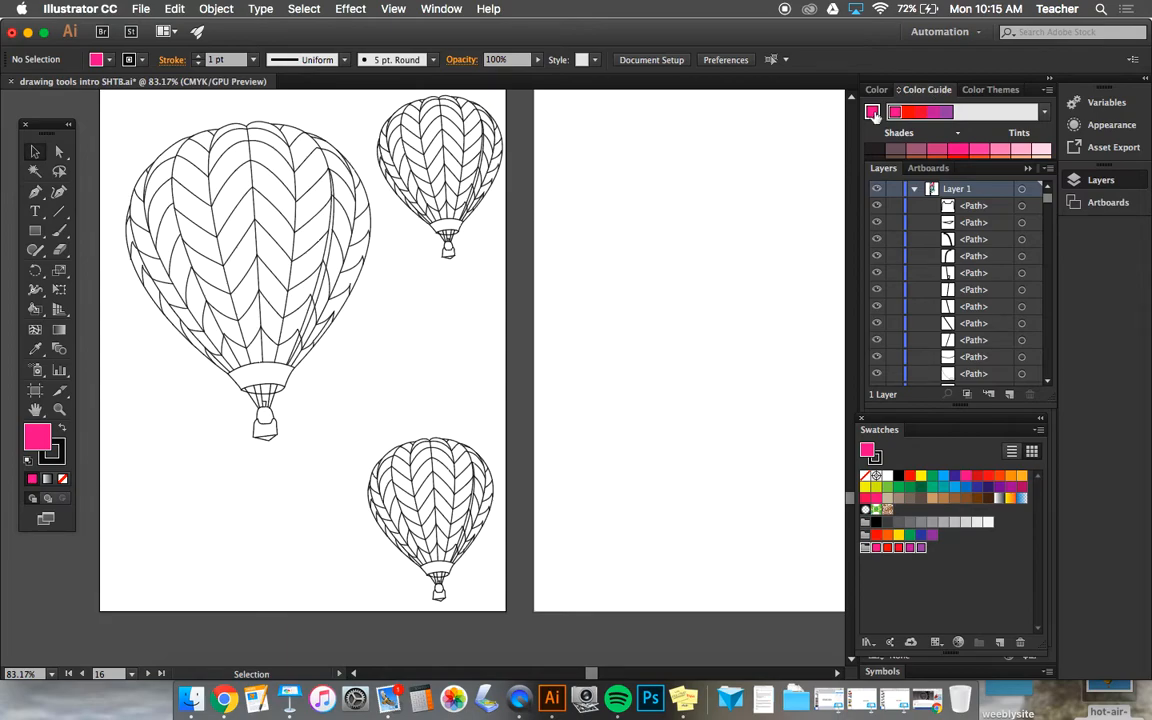
Step: Set the fill to the bright blue swatch beside the green one and review the harmony rules based on it
{"action": "left_click", "coordinate": [942, 476]}
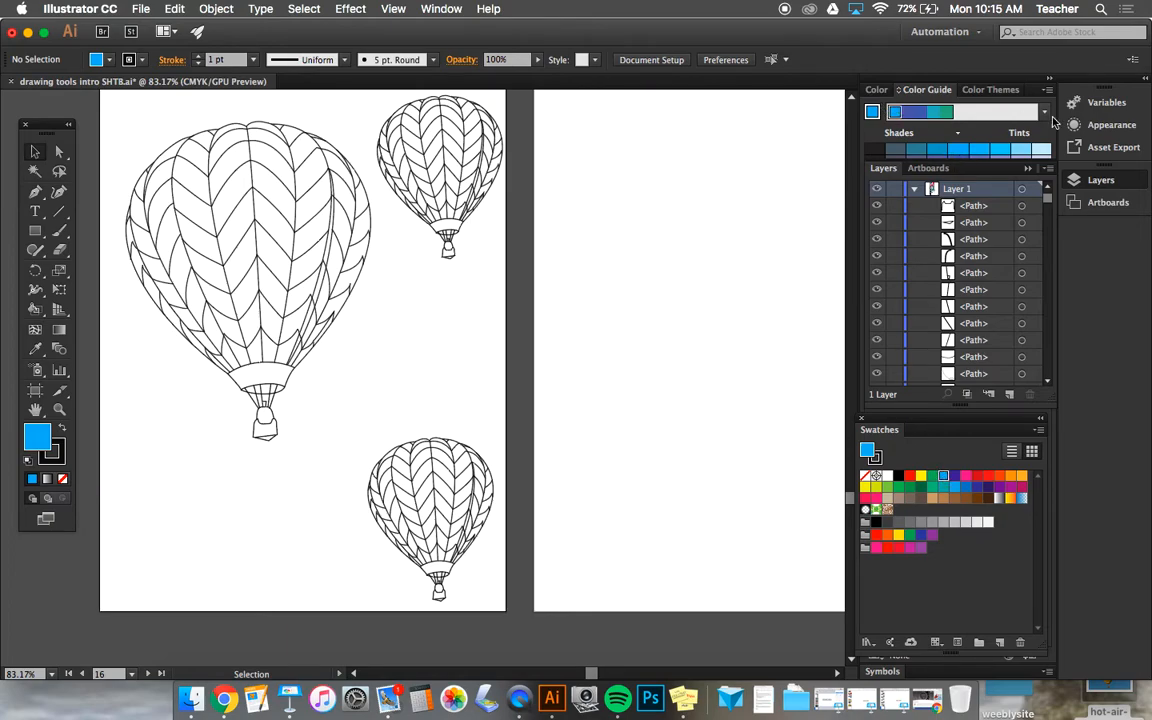
{"action": "left_click", "coordinate": [1045, 117]}
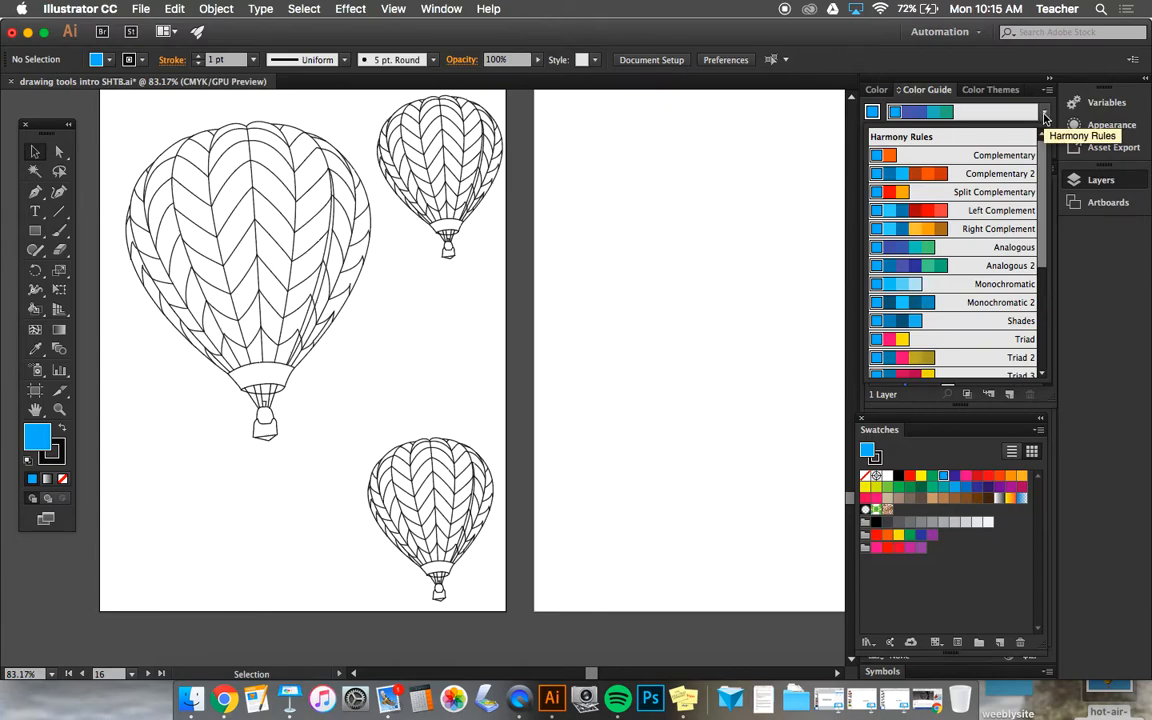
{"action": "mouse_move", "coordinate": [1041, 165]}
{"action": "left_mouse_down"}
{"action": "mouse_move", "coordinate": [1040, 262]}
{"action": "mouse_move", "coordinate": [1038, 135]}
{"action": "mouse_move", "coordinate": [1040, 250]}
{"action": "mouse_move", "coordinate": [1040, 158]}
{"action": "left_mouse_up"}
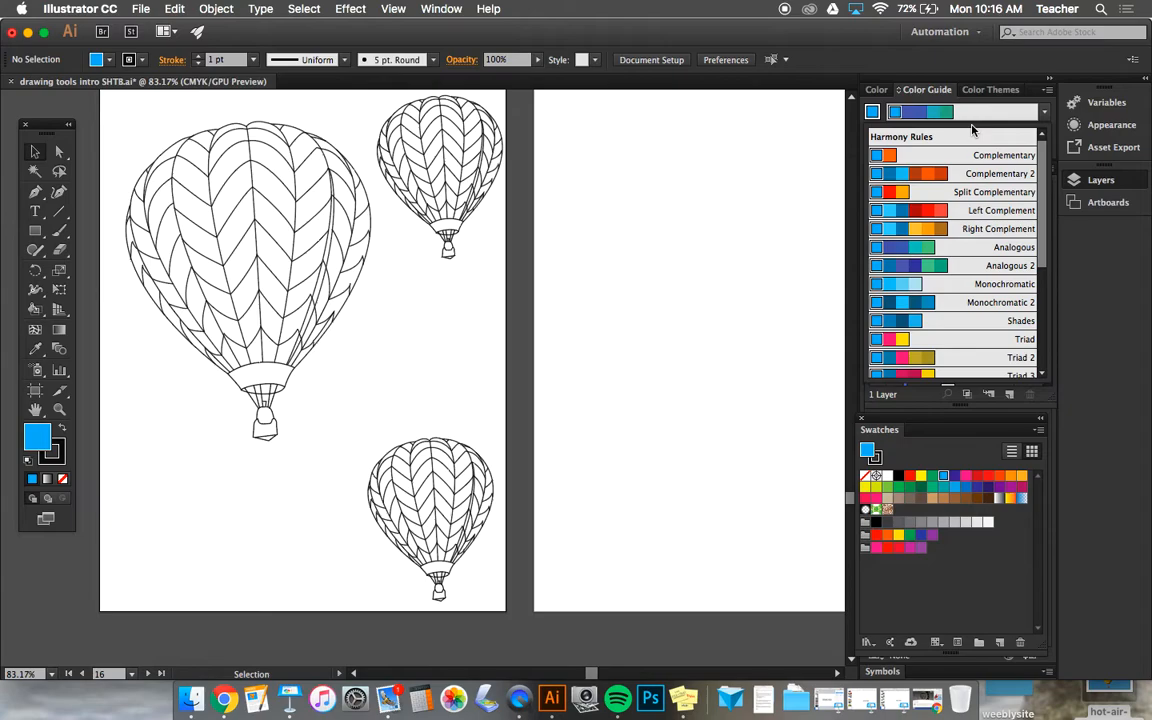
{"action": "left_click", "coordinate": [871, 114]}
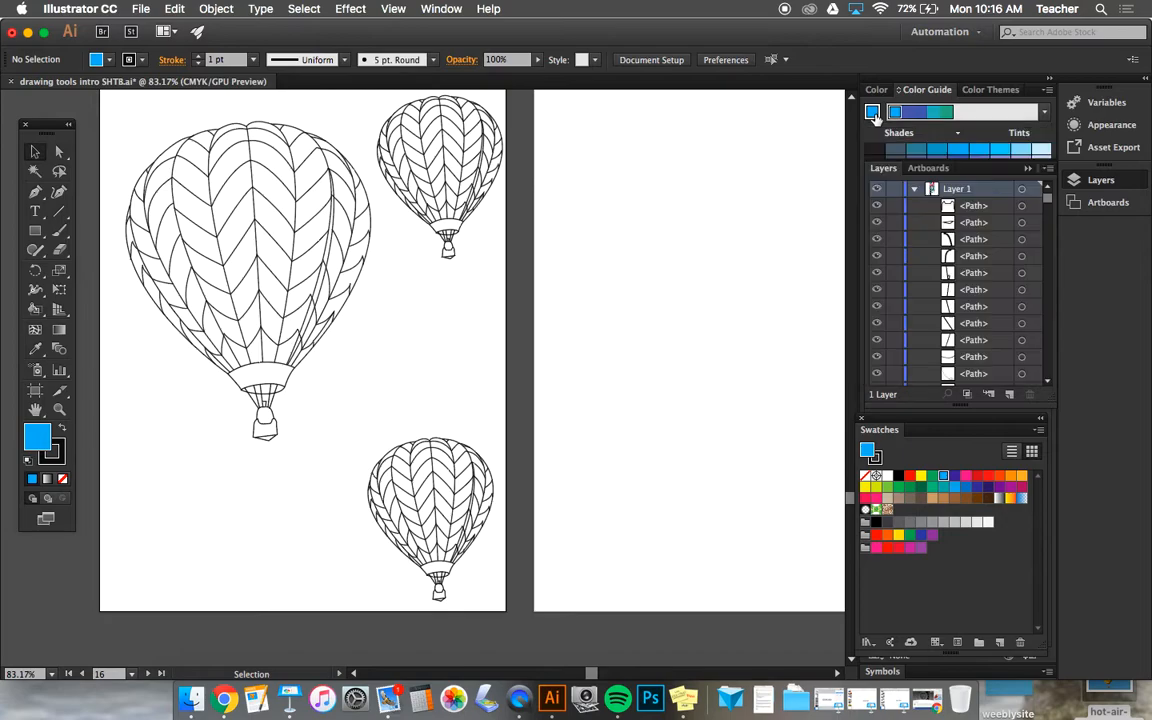
Step: Load the saved magenta, red and purple swatch group into the Color Guide
{"action": "left_click", "coordinate": [864, 547]}
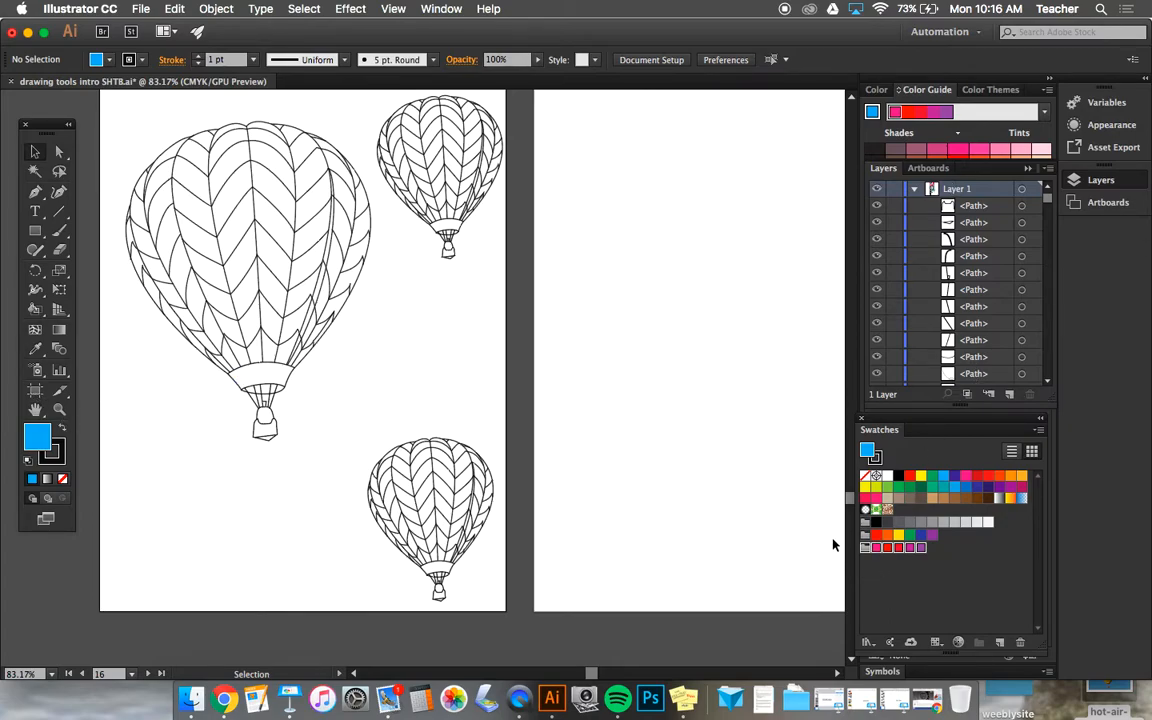
{"action": "scroll", "coordinate": [484, 351], "scroll_direction": "up", "scroll_amount": 3}
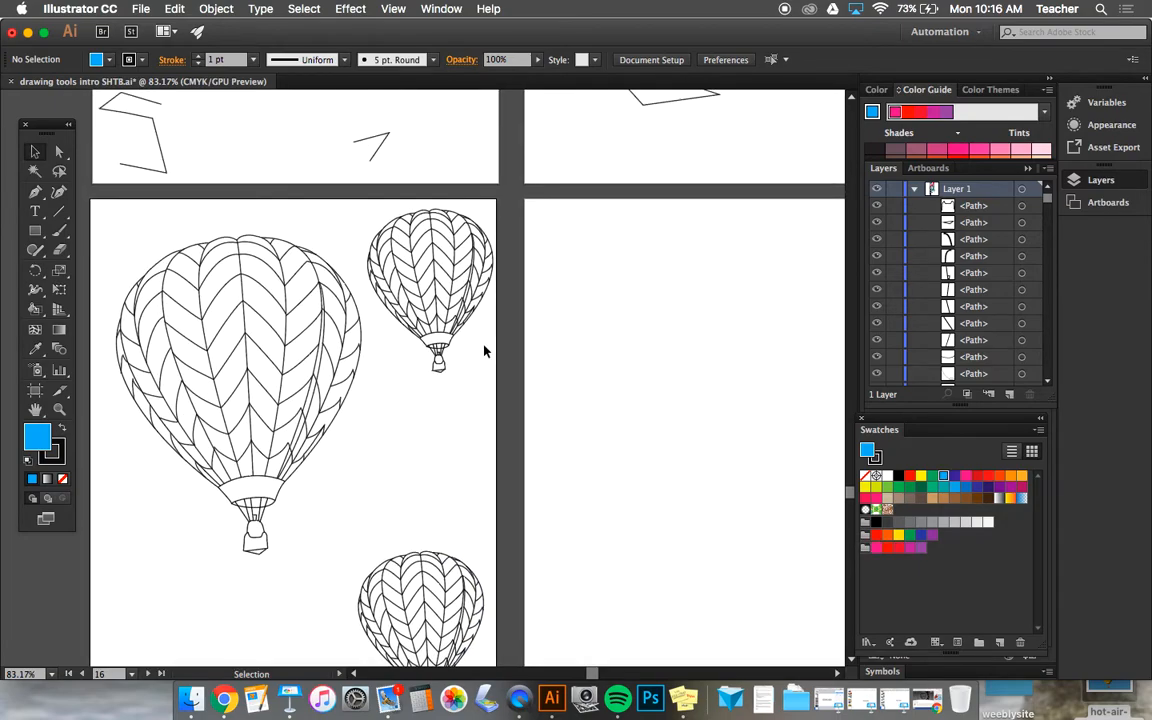
{"action": "scroll", "coordinate": [484, 351], "scroll_direction": "up", "scroll_amount": 8}
{"action": "scroll", "coordinate": [484, 351], "scroll_direction": "down", "scroll_amount": 4}
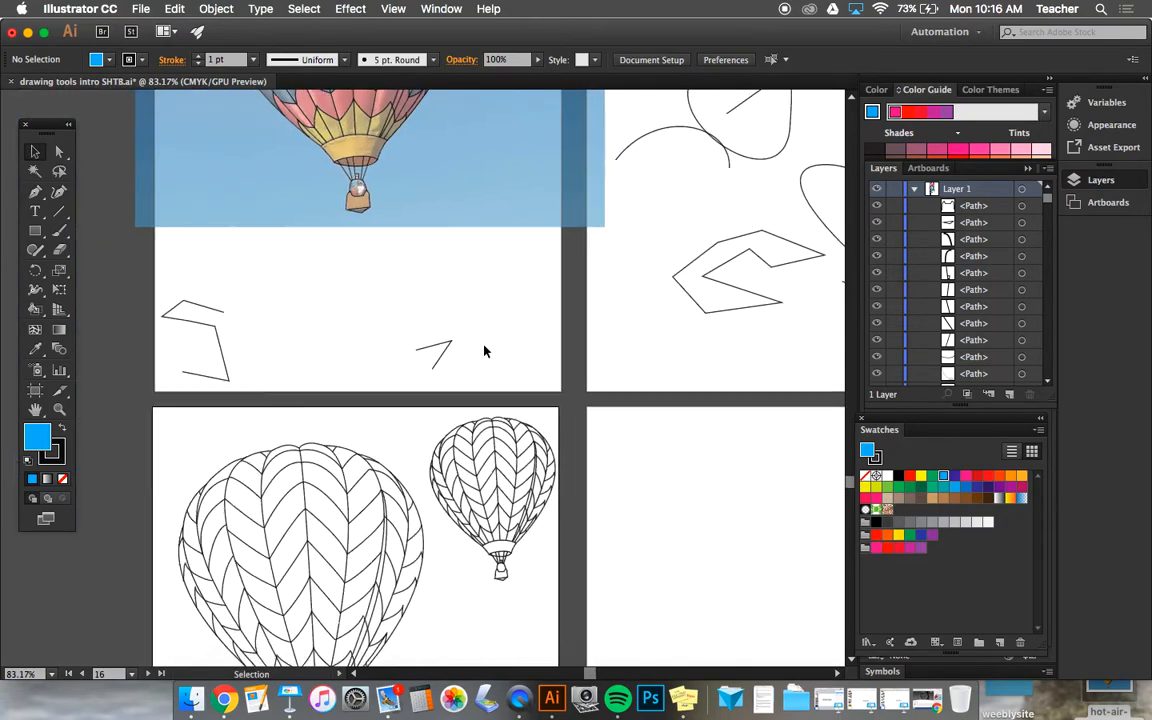
Step: Turn the large balloon line work into a Live Paint group, filling one lower panel with the saved group's magenta
{"action": "scroll", "coordinate": [484, 351], "scroll_direction": "down", "scroll_amount": 5}
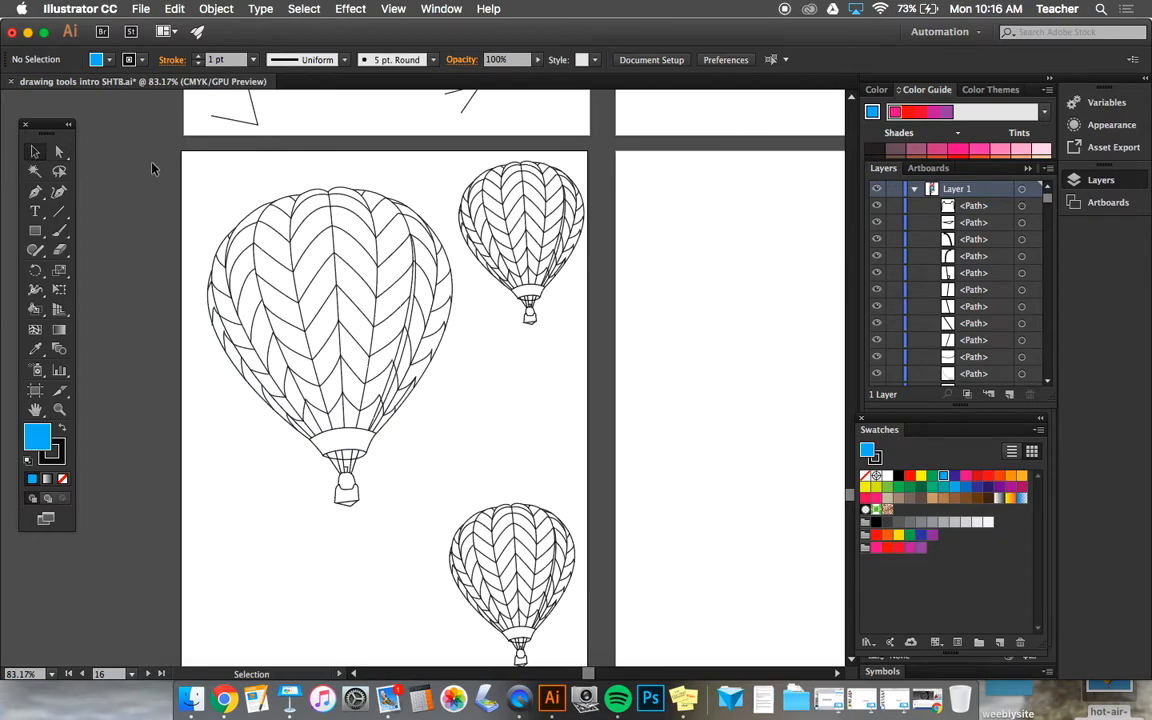
{"action": "left_click_drag", "start_coordinate": [190, 160], "coordinate": [449, 516]}
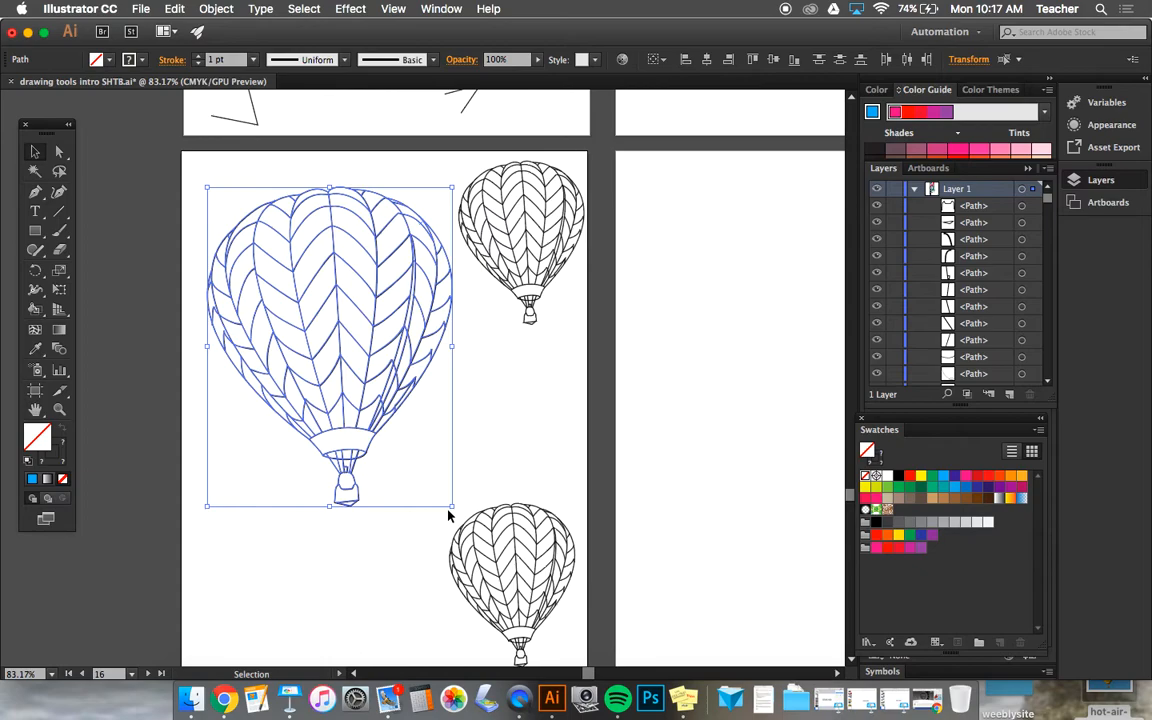
{"action": "left_click", "coordinate": [32, 310]}
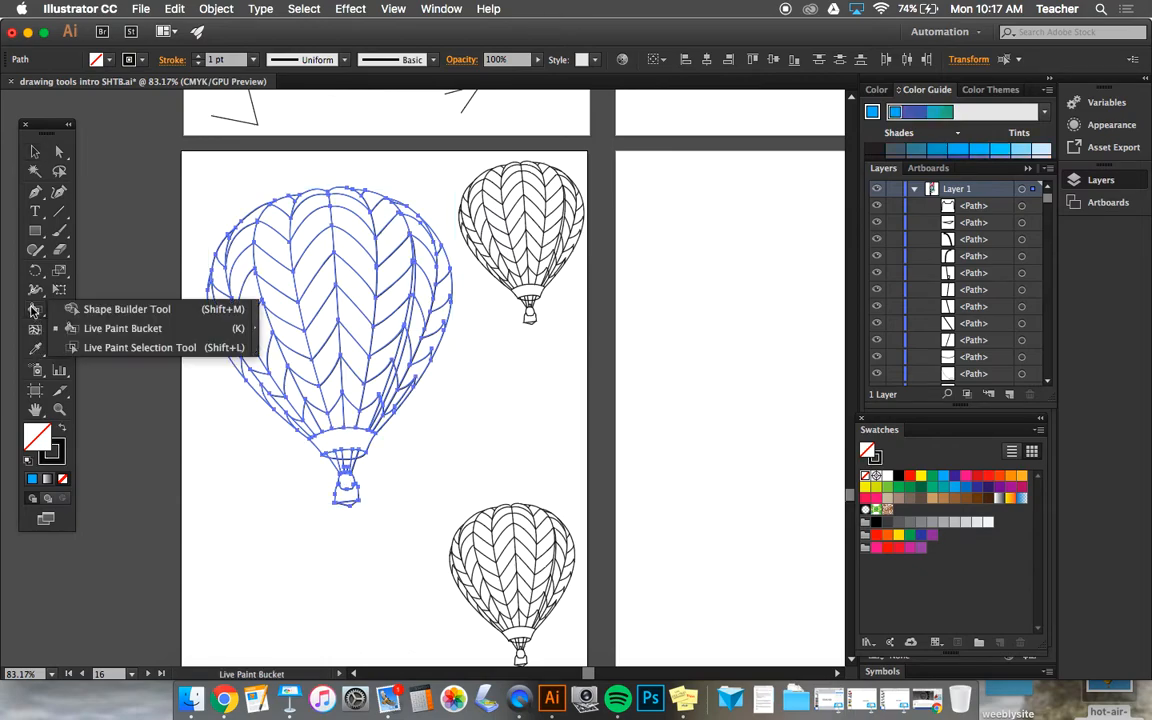
{"action": "left_click", "coordinate": [74, 332]}
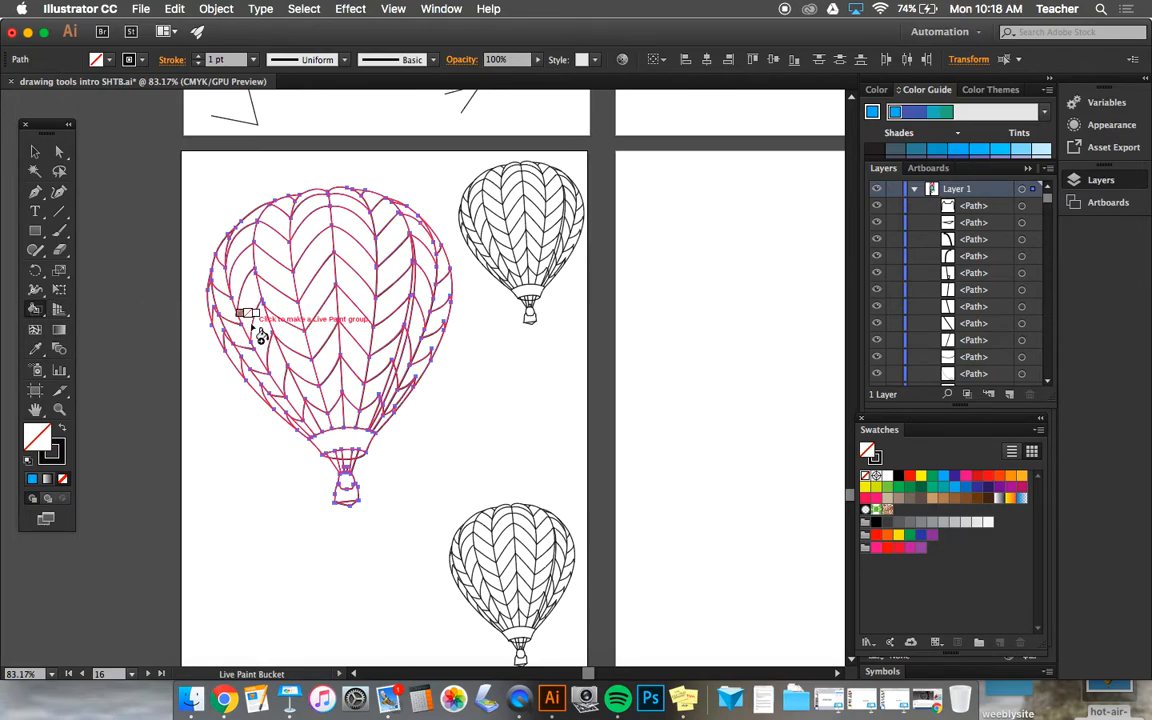
{"action": "left_click", "coordinate": [872, 547]}
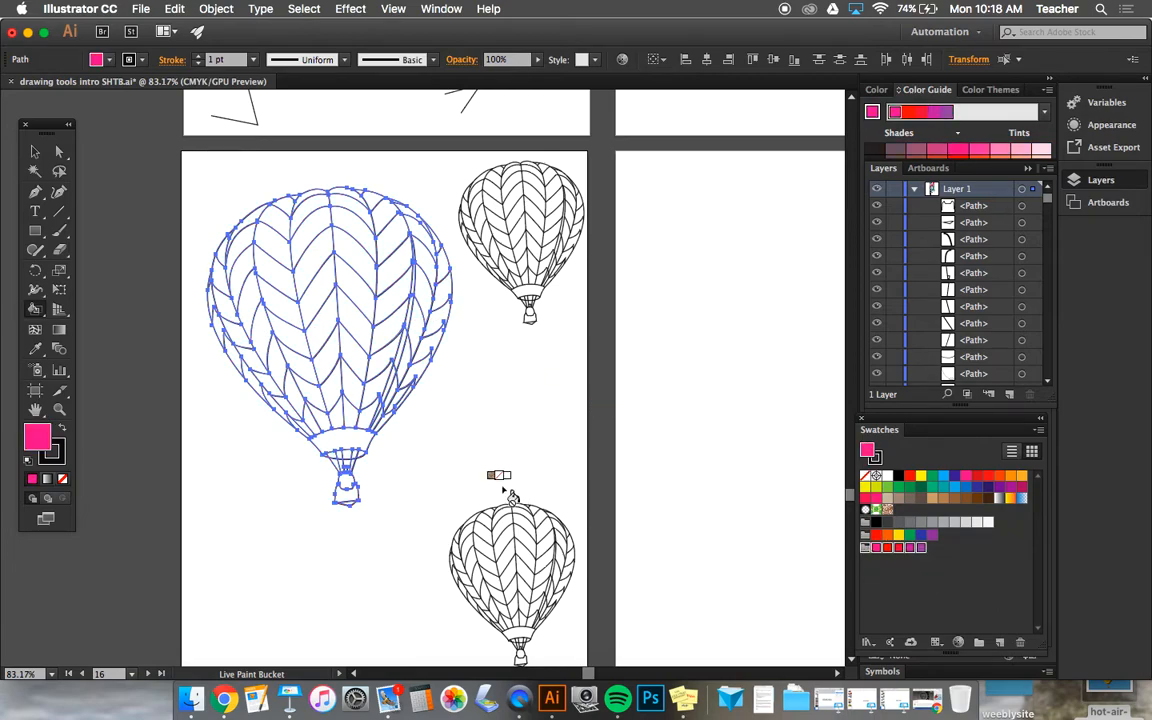
{"action": "left_click", "coordinate": [333, 431]}
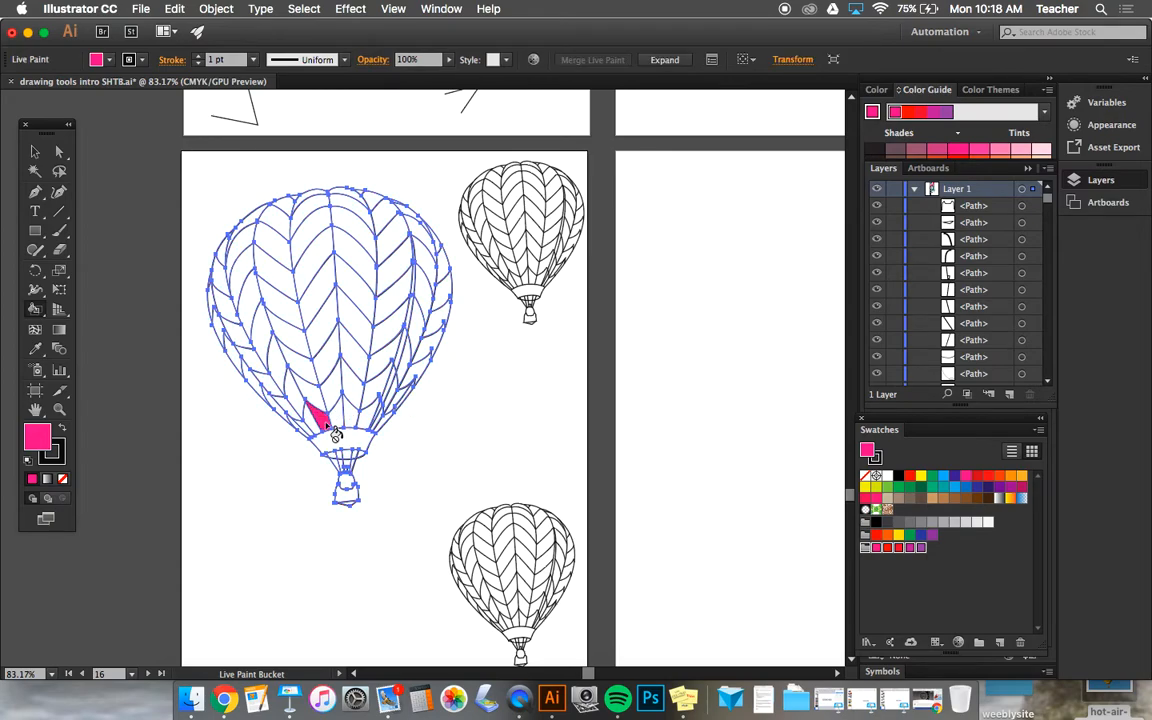
Step: Try cycling the Live Paint Bucket colour through neighbouring swatches and picking other colours from the saved group
{"action": "key", "text": "Right"}
{"action": "key", "text": "Right"}
{"action": "key", "text": "Right"}
{"action": "key", "text": "Right"}
{"action": "key", "text": "Right"}
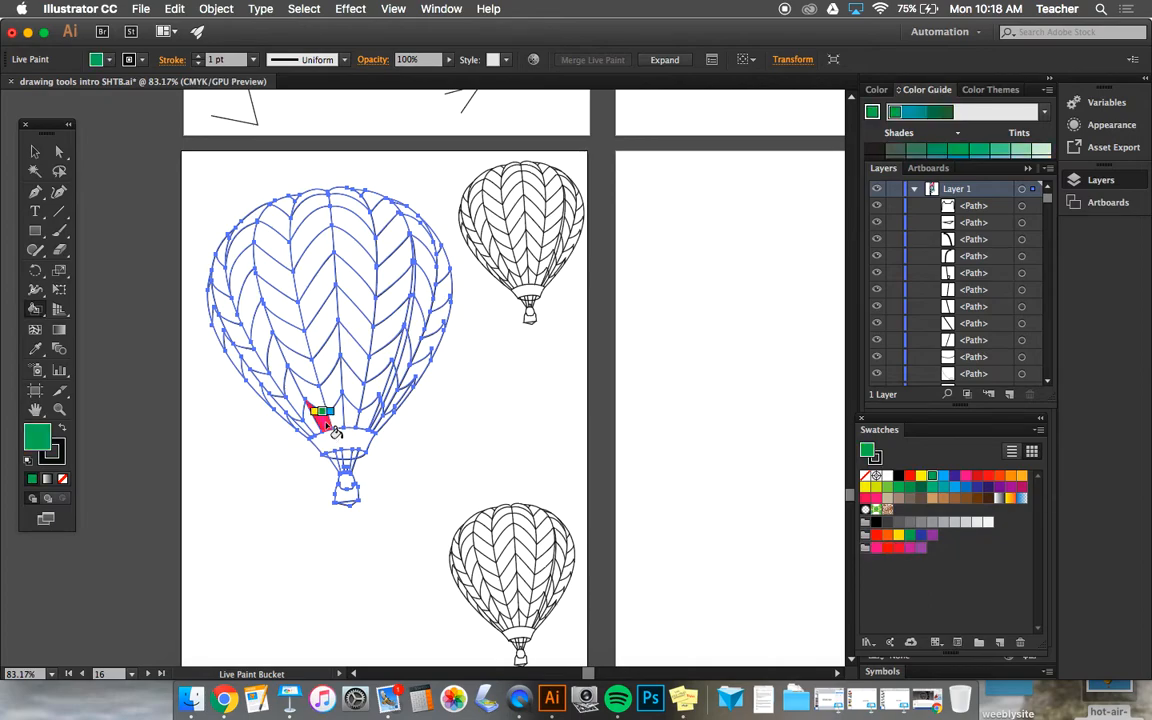
{"action": "left_click", "coordinate": [876, 549]}
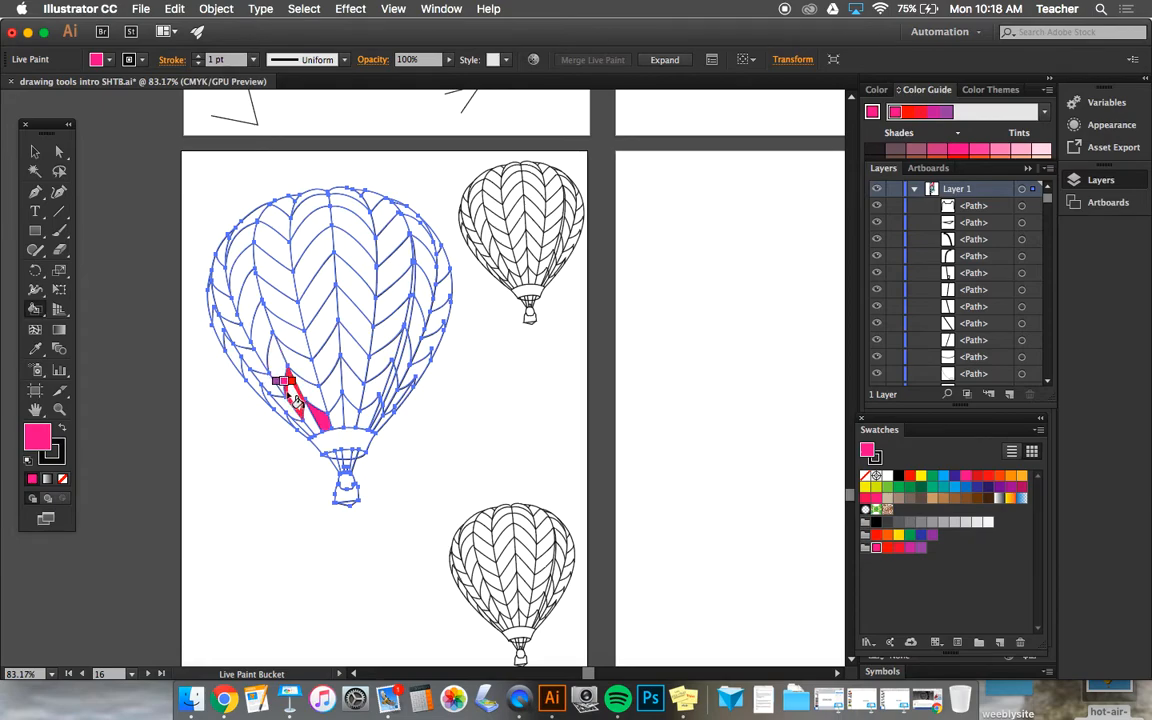
{"action": "key", "text": "Right"}
{"action": "key", "text": "Left"}
{"action": "key", "text": "Left"}
{"action": "key", "text": "Left"}
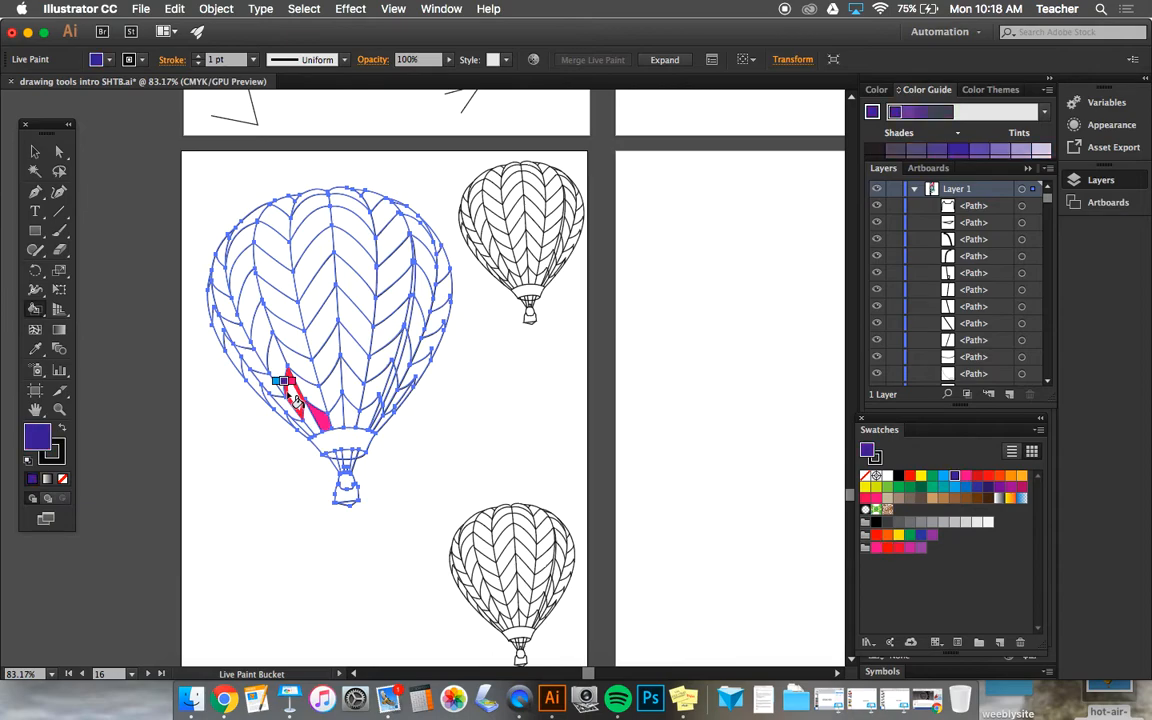
{"action": "key", "text": "Right"}
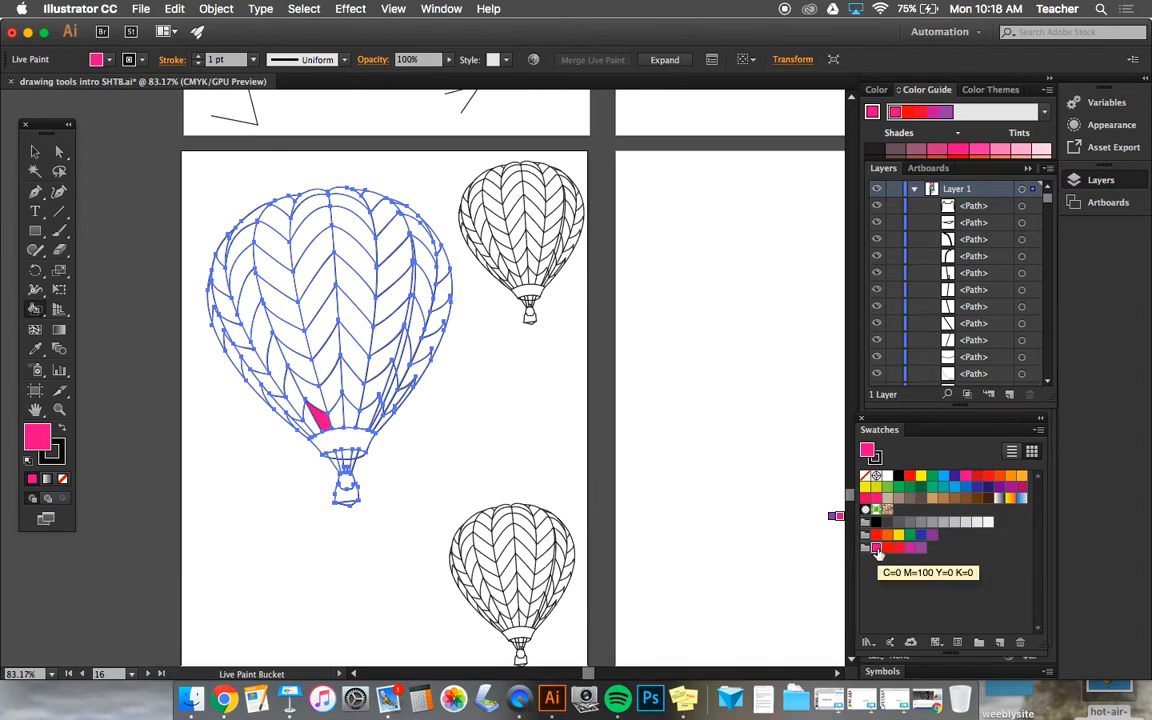
{"action": "left_click", "coordinate": [889, 550]}
{"action": "left_click", "coordinate": [909, 550]}
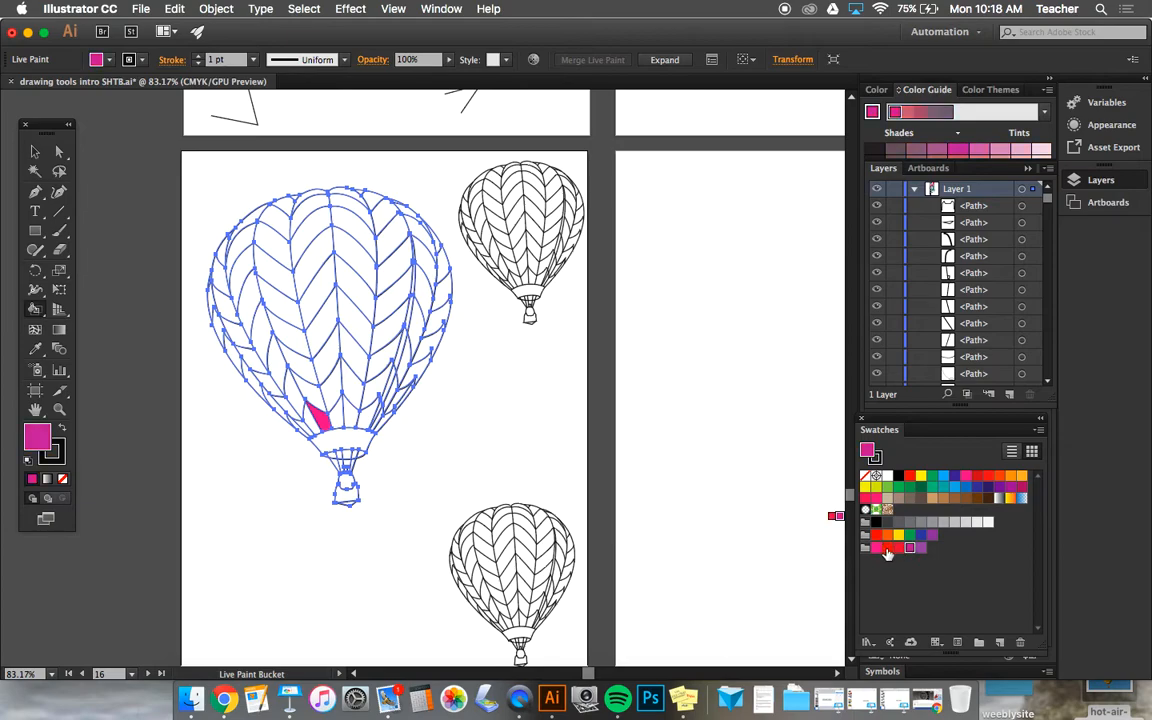
Step: Fill the remaining panels in the large balloon's lowest row with magenta from the saved group
{"action": "left_click", "coordinate": [877, 549]}
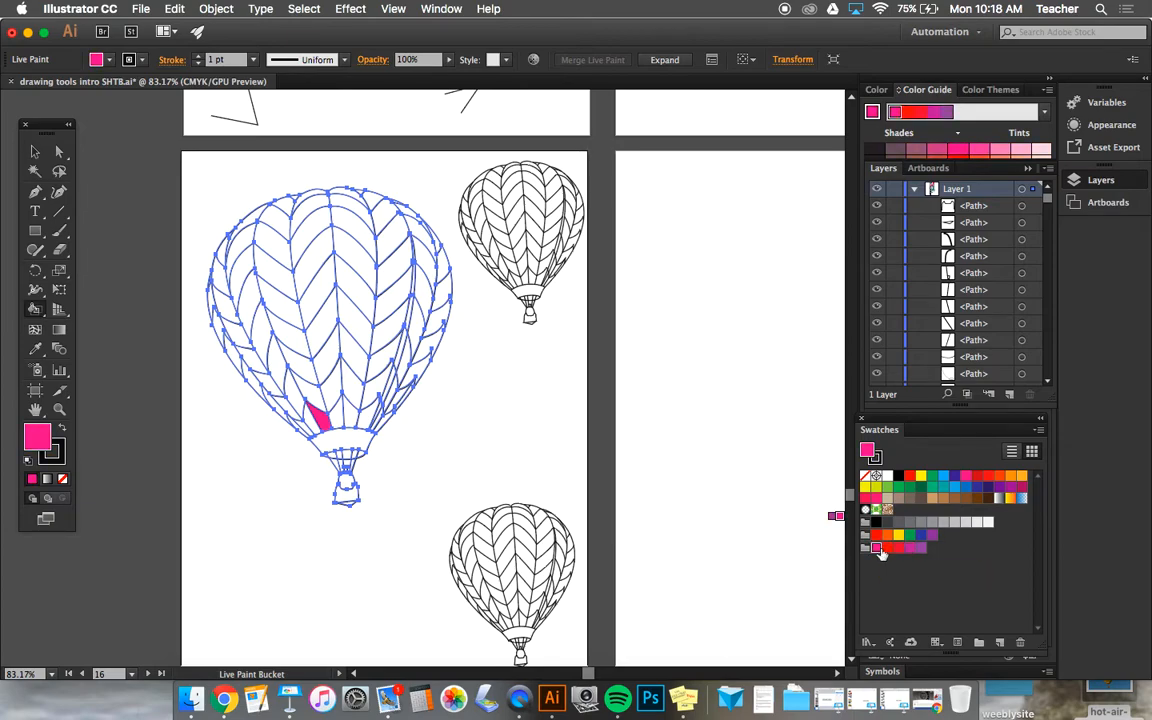
{"action": "left_click", "coordinate": [335, 416]}
{"action": "left_click", "coordinate": [349, 416]}
{"action": "left_click", "coordinate": [372, 420]}
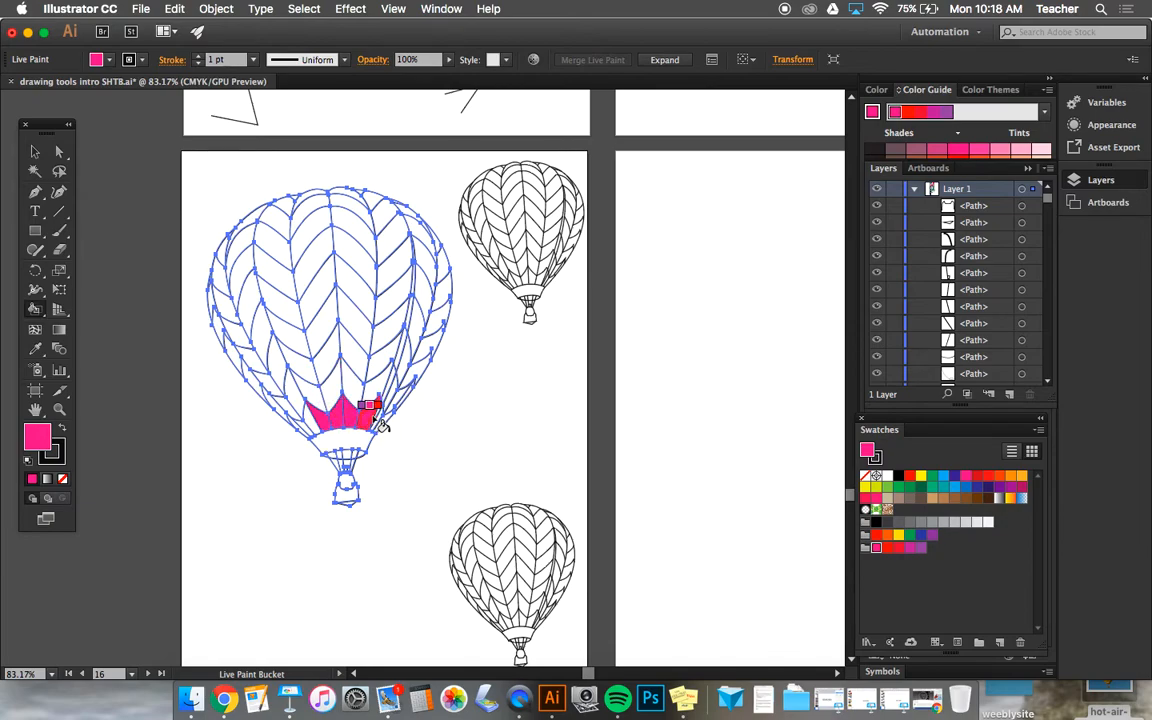
{"action": "left_click", "coordinate": [377, 421]}
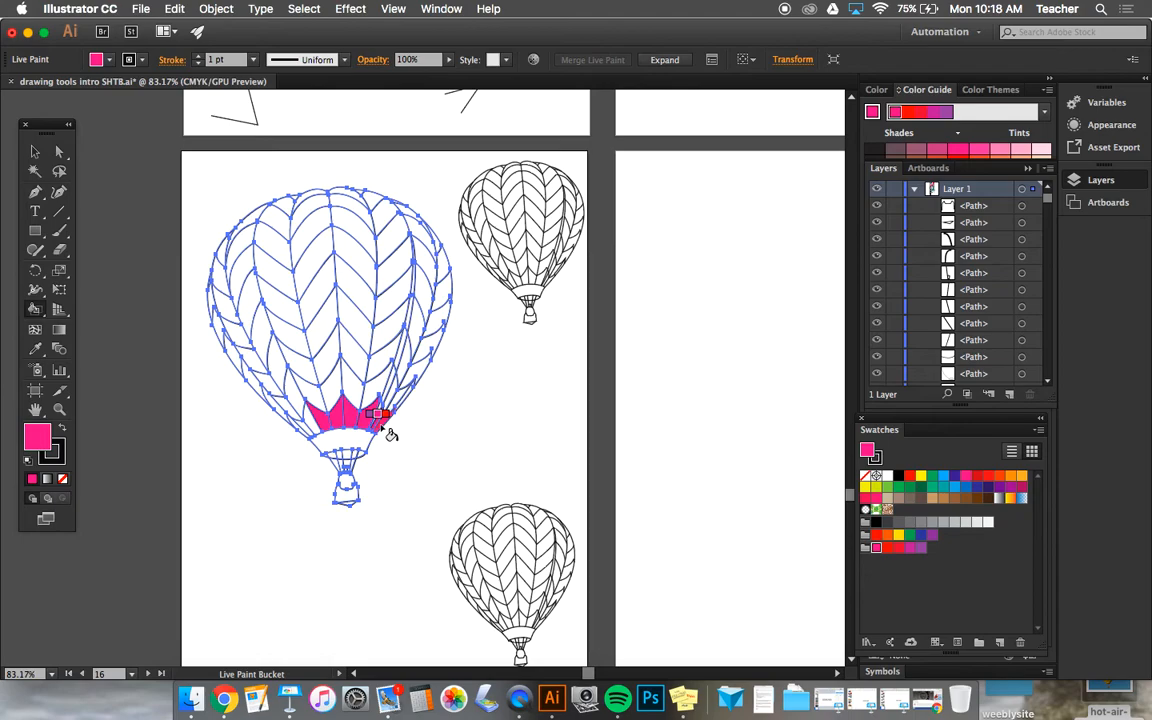
{"action": "left_click", "coordinate": [385, 418]}
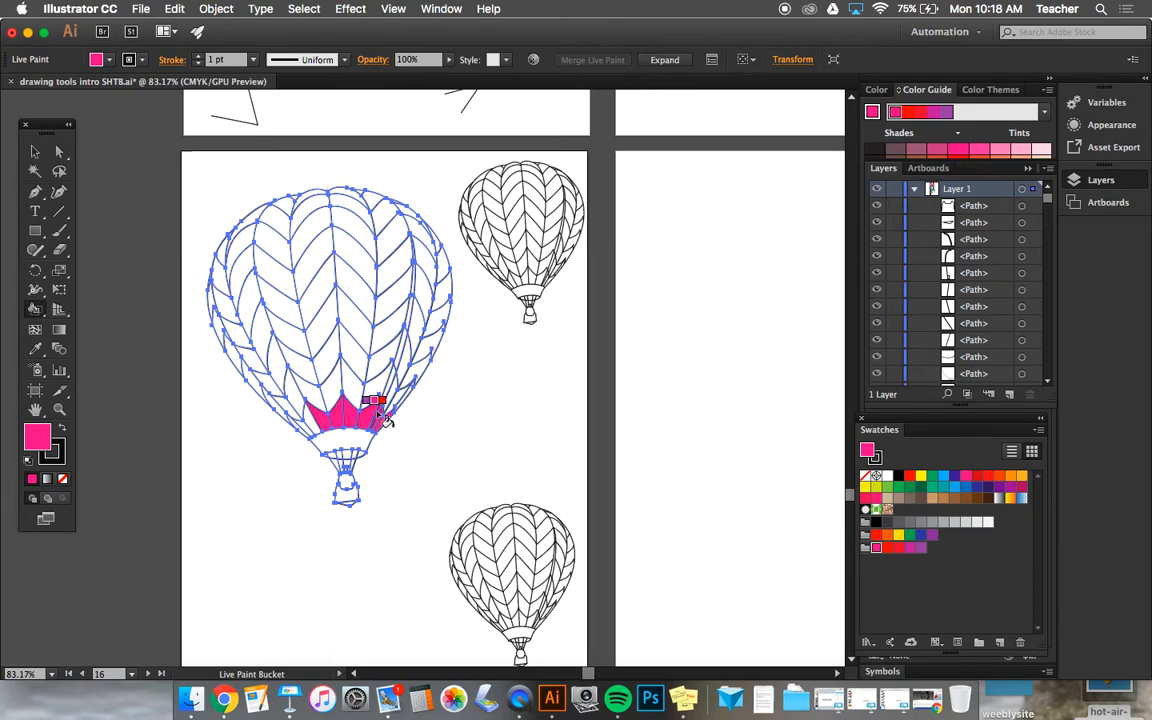
{"action": "left_click", "coordinate": [306, 428]}
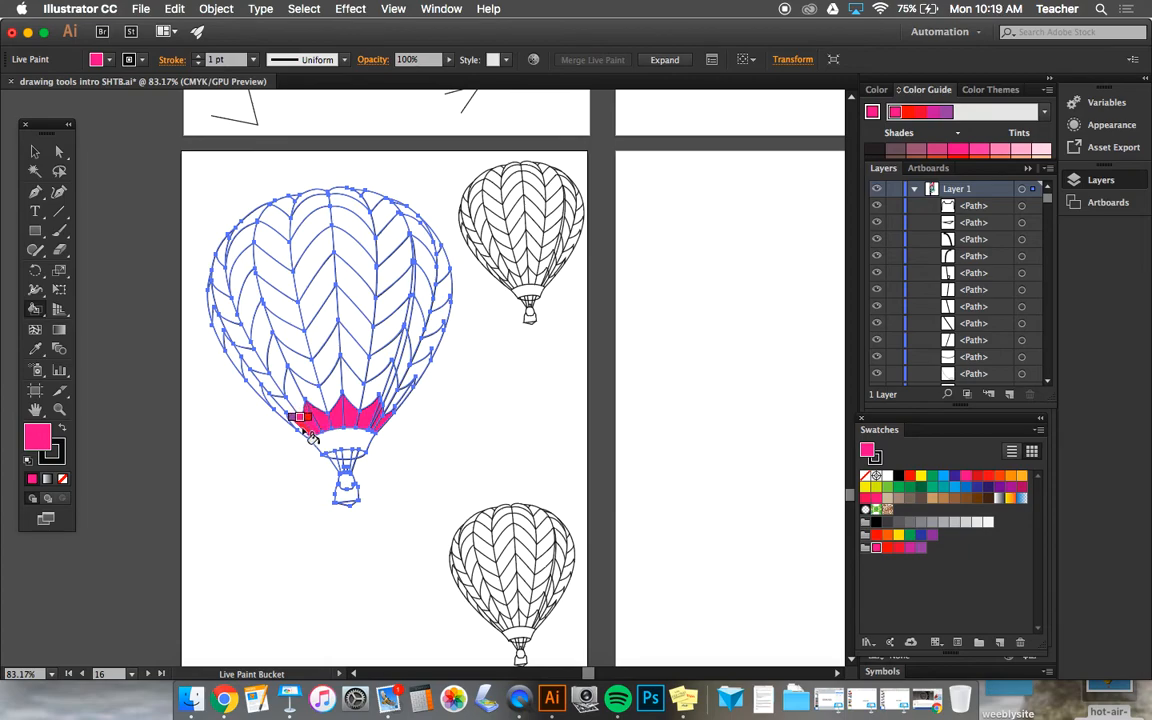
Step: Fill the second chevron row from the bottom of the large balloon with the saved group's purple
{"action": "left_click", "coordinate": [279, 407]}
{"action": "key", "text": "Right"}
{"action": "key", "text": "Right"}
{"action": "key", "text": "Right"}
{"action": "key", "text": "Right"}
{"action": "left_click", "coordinate": [282, 405]}
{"action": "left_click", "coordinate": [296, 397]}
{"action": "left_click", "coordinate": [308, 396]}
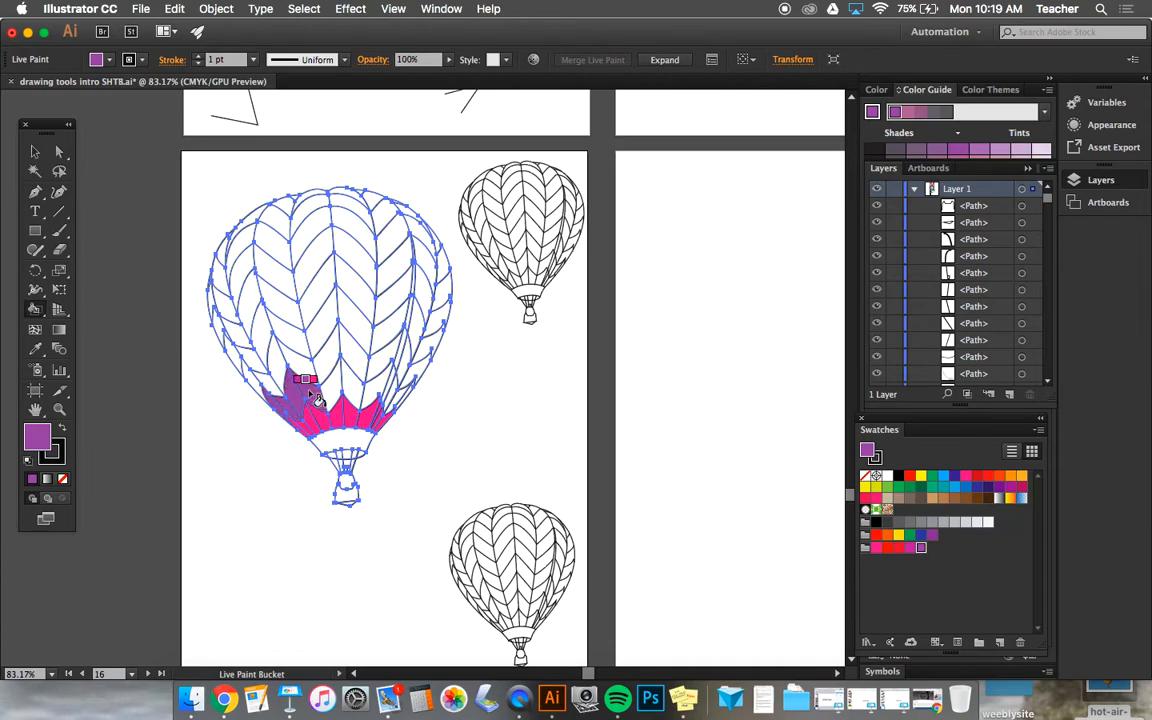
{"action": "left_click", "coordinate": [332, 398]}
{"action": "left_click", "coordinate": [350, 389]}
{"action": "left_click", "coordinate": [371, 389]}
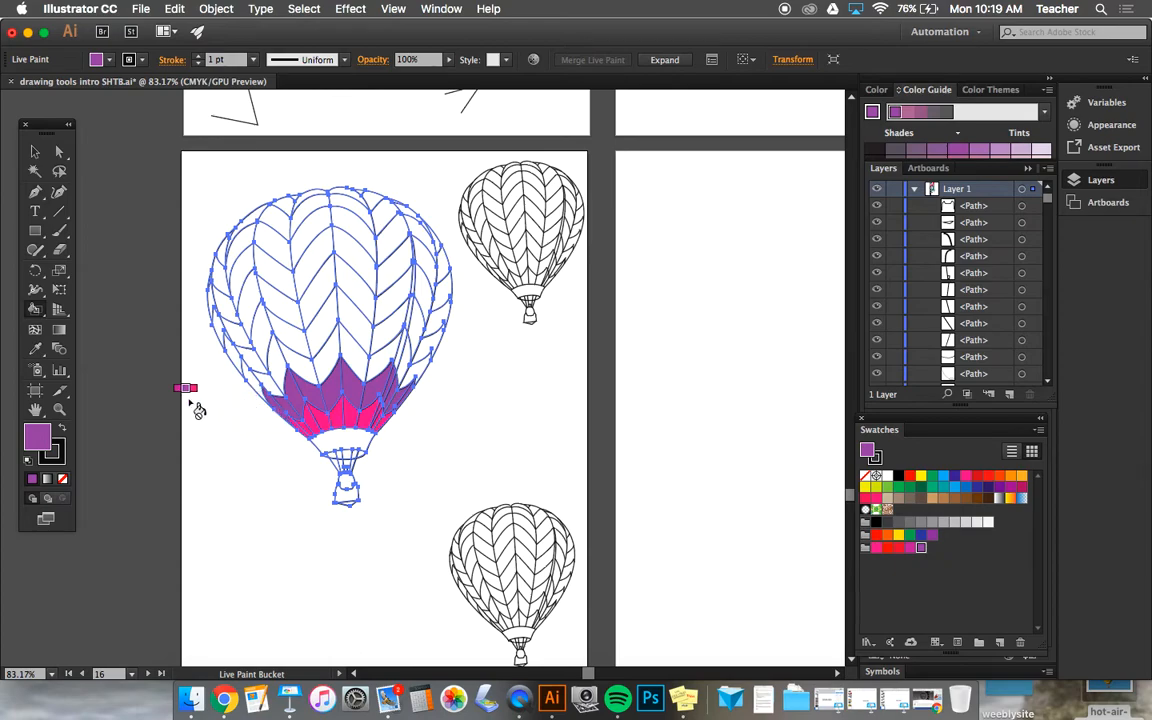
Step: Fill the chevron row above the purple one with magenta across the large balloon
{"action": "key", "text": "Right"}
{"action": "left_click", "coordinate": [254, 387]}
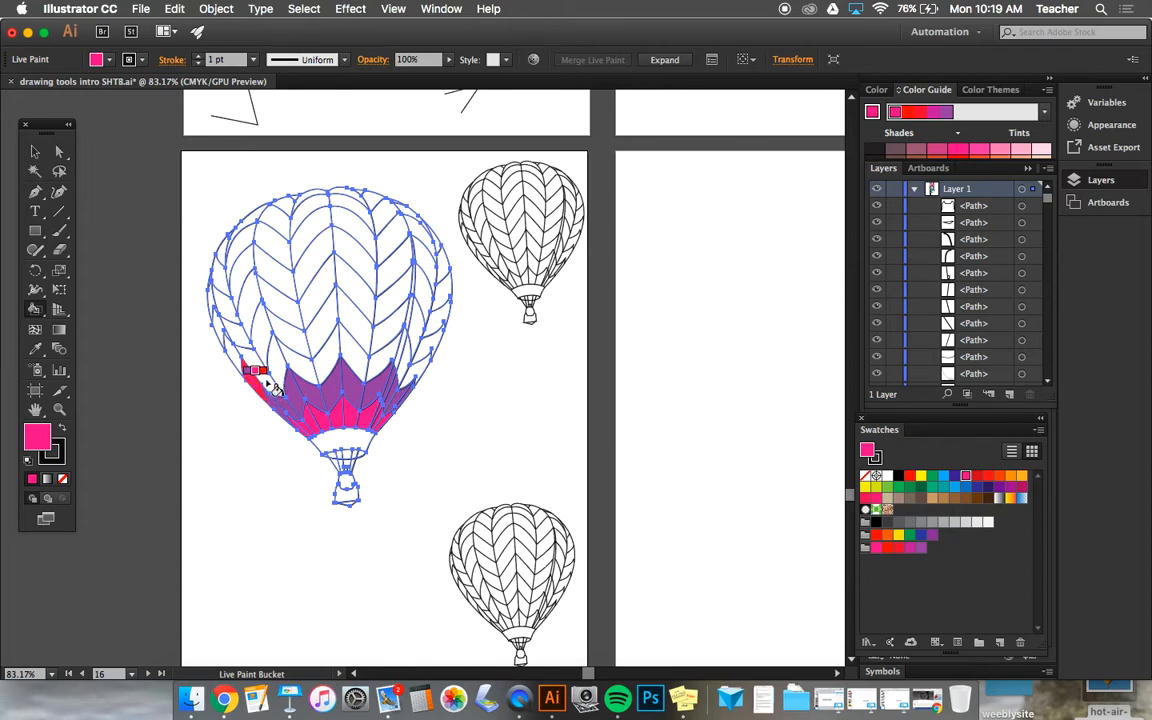
{"action": "left_click", "coordinate": [272, 346]}
{"action": "left_click", "coordinate": [297, 358]}
{"action": "left_click", "coordinate": [325, 362]}
{"action": "left_click", "coordinate": [351, 346]}
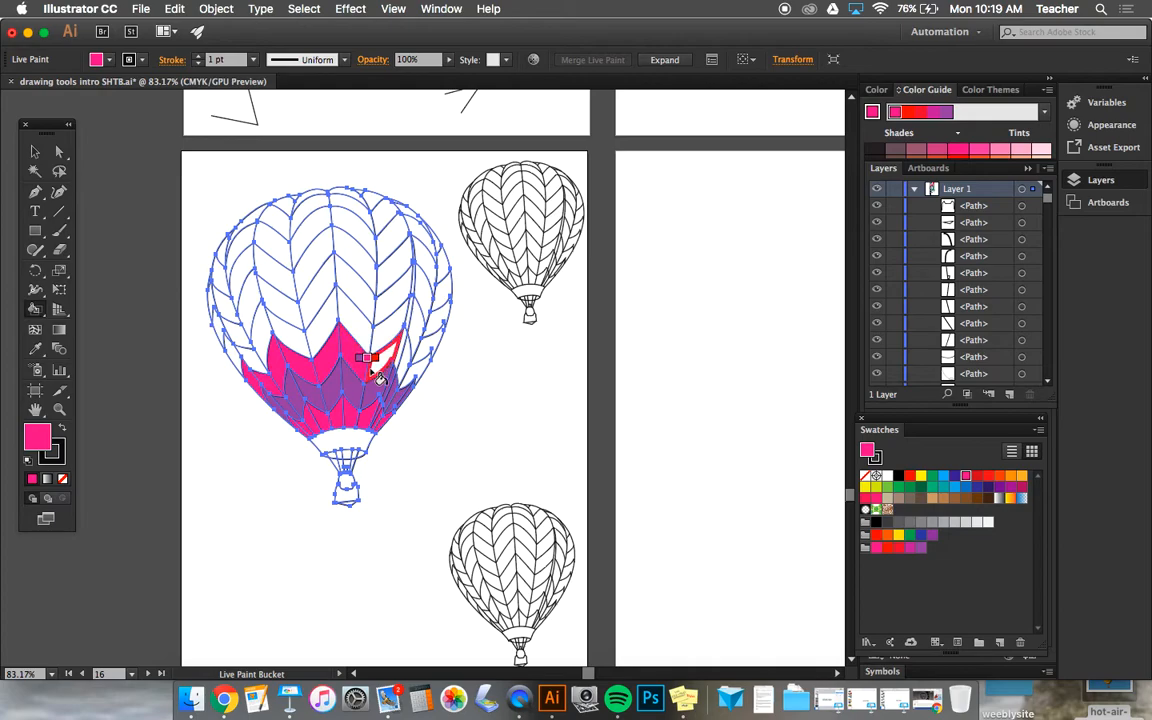
{"action": "left_click", "coordinate": [392, 348]}
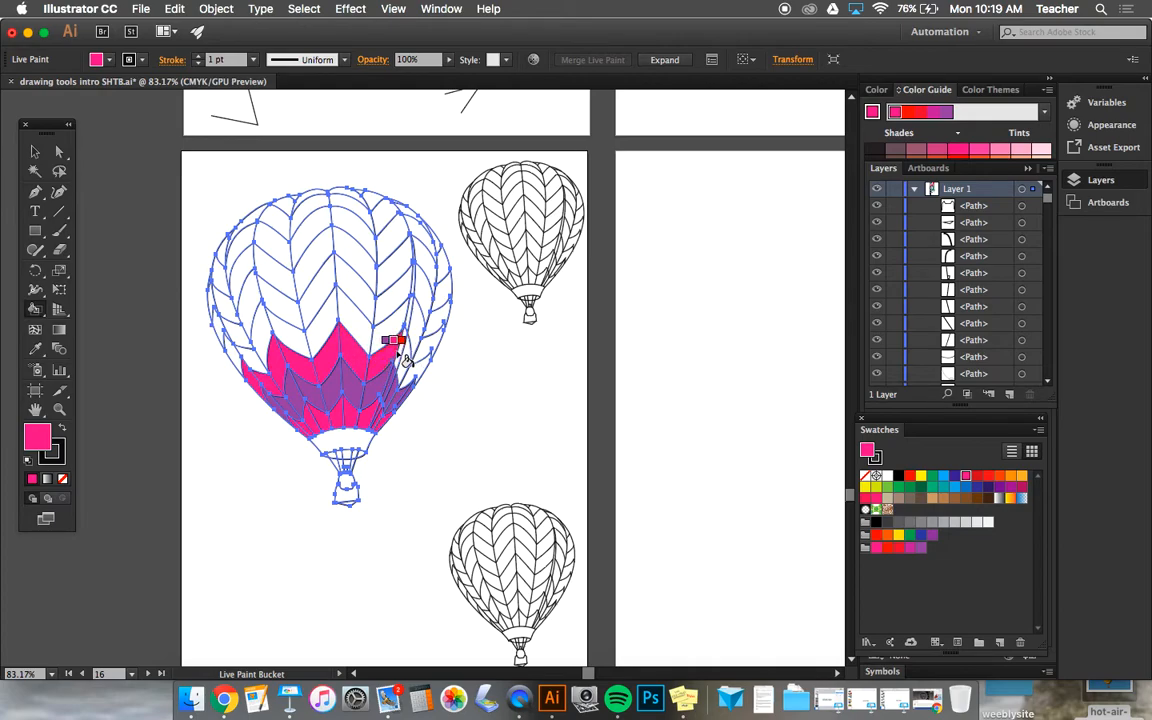
{"action": "left_click", "coordinate": [418, 379]}
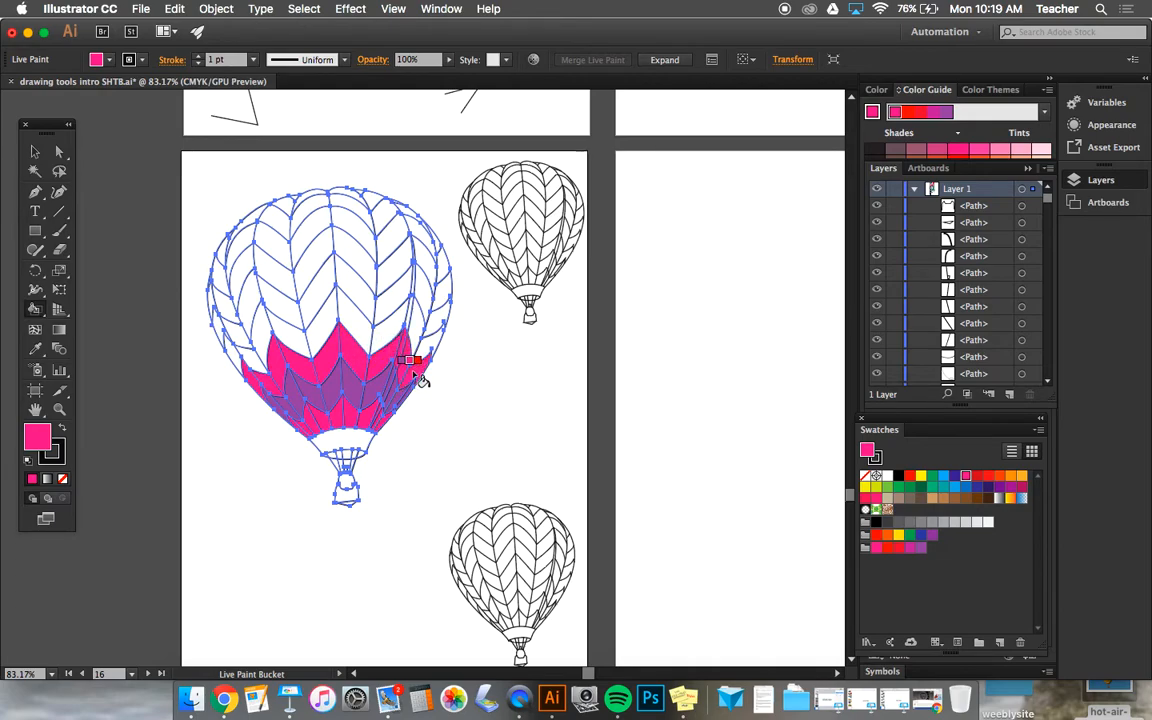
Step: Fill the fourth chevron row from the bottom of the large balloon with the darker red swatch
{"action": "key", "text": "Right"}
{"action": "left_click", "coordinate": [234, 357]}
{"action": "left_click", "coordinate": [262, 330]}
{"action": "left_click", "coordinate": [284, 328]}
{"action": "left_click", "coordinate": [322, 318]}
{"action": "left_click", "coordinate": [344, 304]}
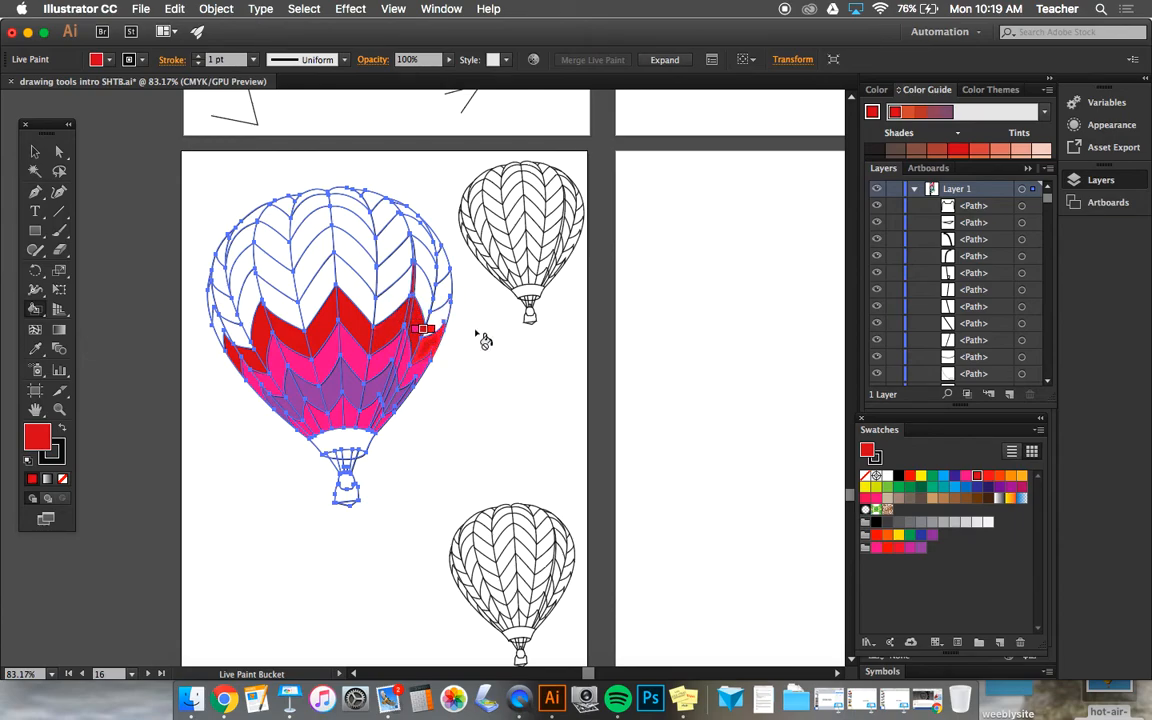
Step: Fill the chevron row above the dark red one with the bright red swatch
{"action": "key", "text": "Right"}
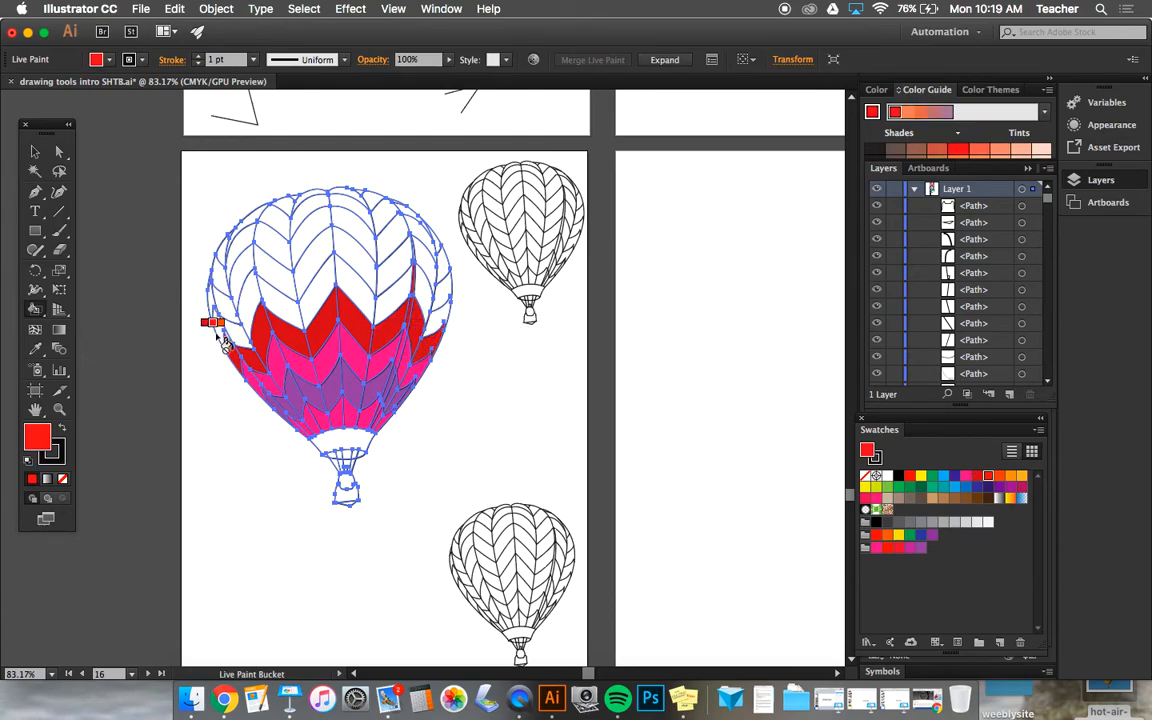
{"action": "left_click", "coordinate": [243, 320]}
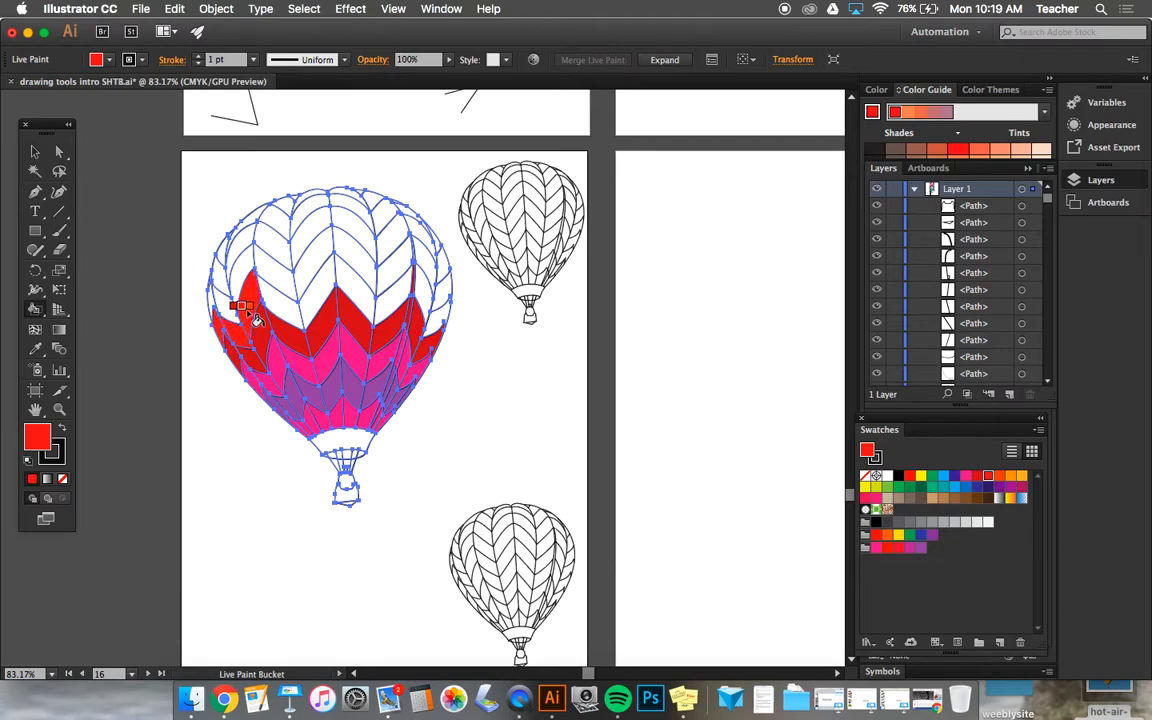
{"action": "left_click", "coordinate": [278, 300]}
{"action": "left_click", "coordinate": [312, 305]}
{"action": "left_click", "coordinate": [357, 290]}
{"action": "left_click", "coordinate": [380, 298]}
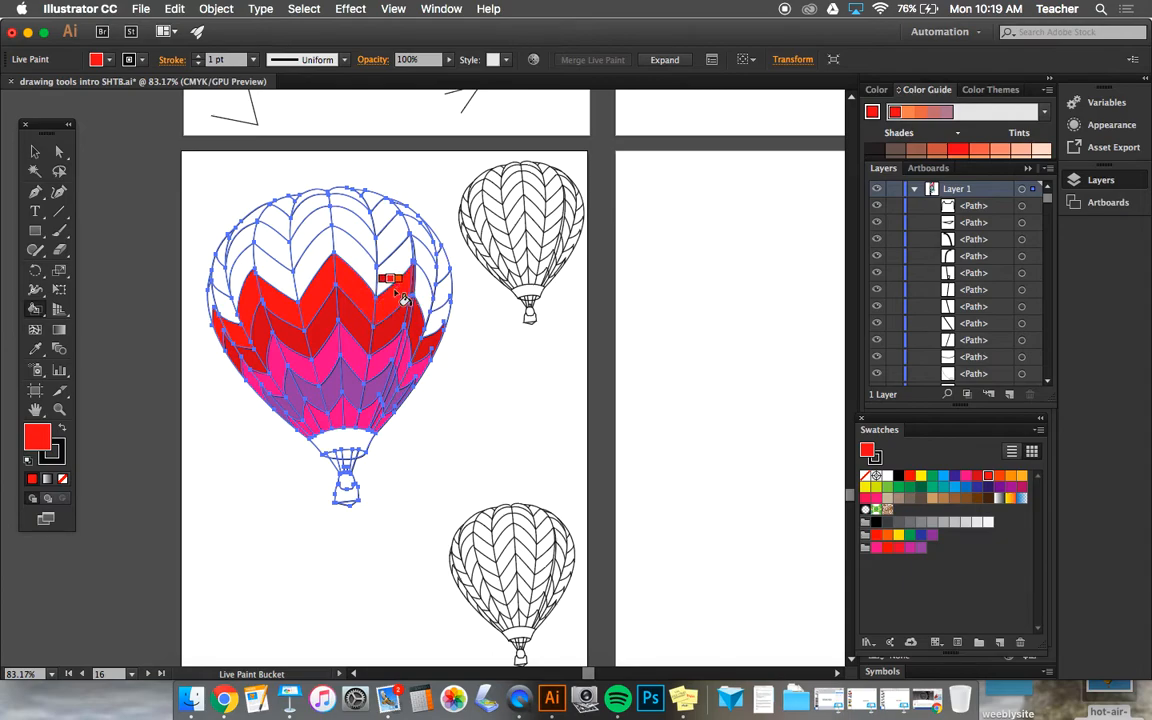
{"action": "left_click", "coordinate": [432, 290]}
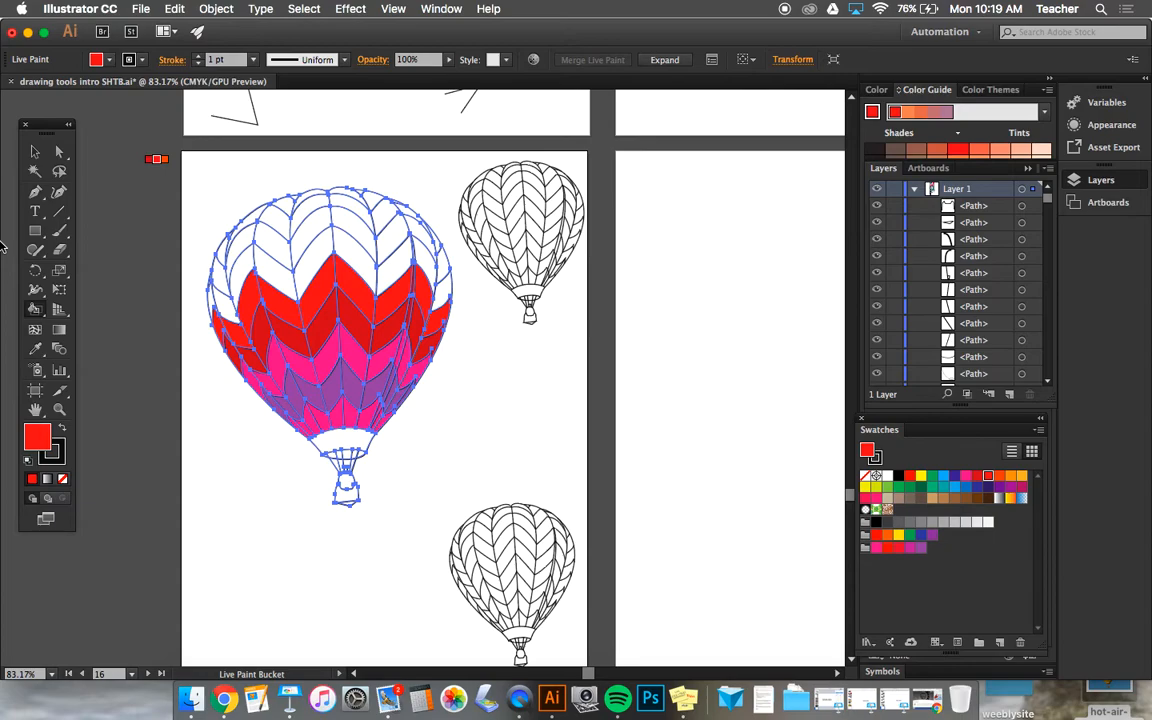
Step: Fill the chevron row above the bright red one with the red-orange swatch
{"action": "key", "text": "Right"}
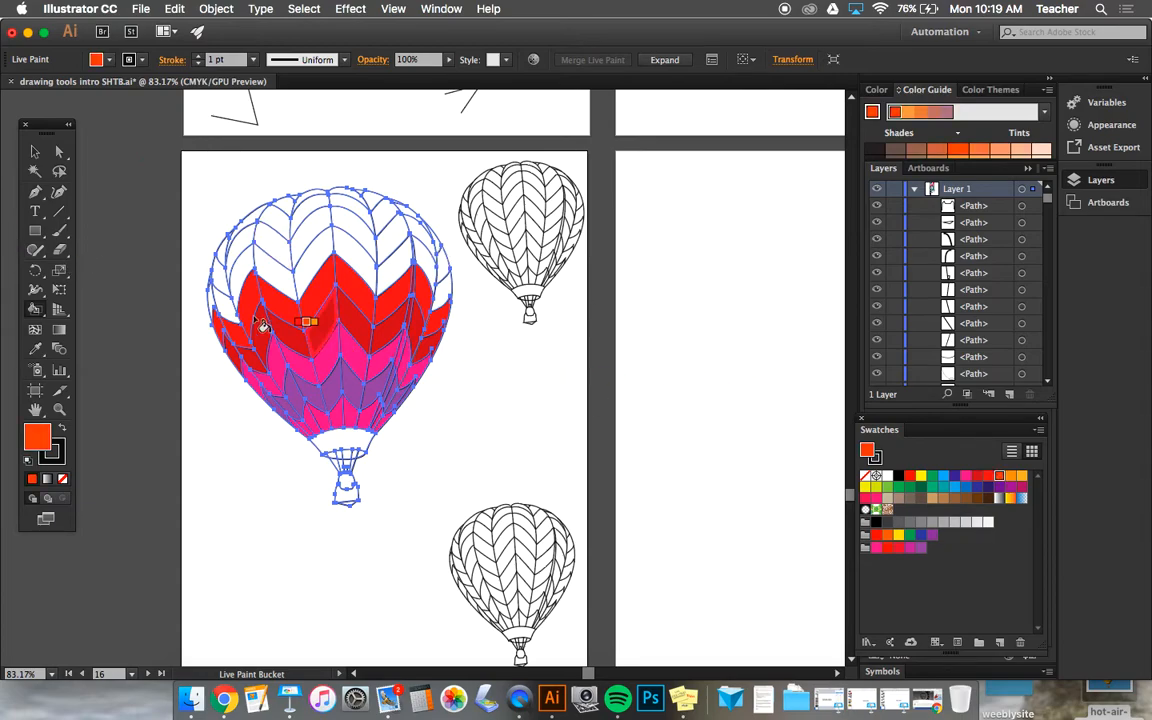
{"action": "left_click", "coordinate": [224, 300]}
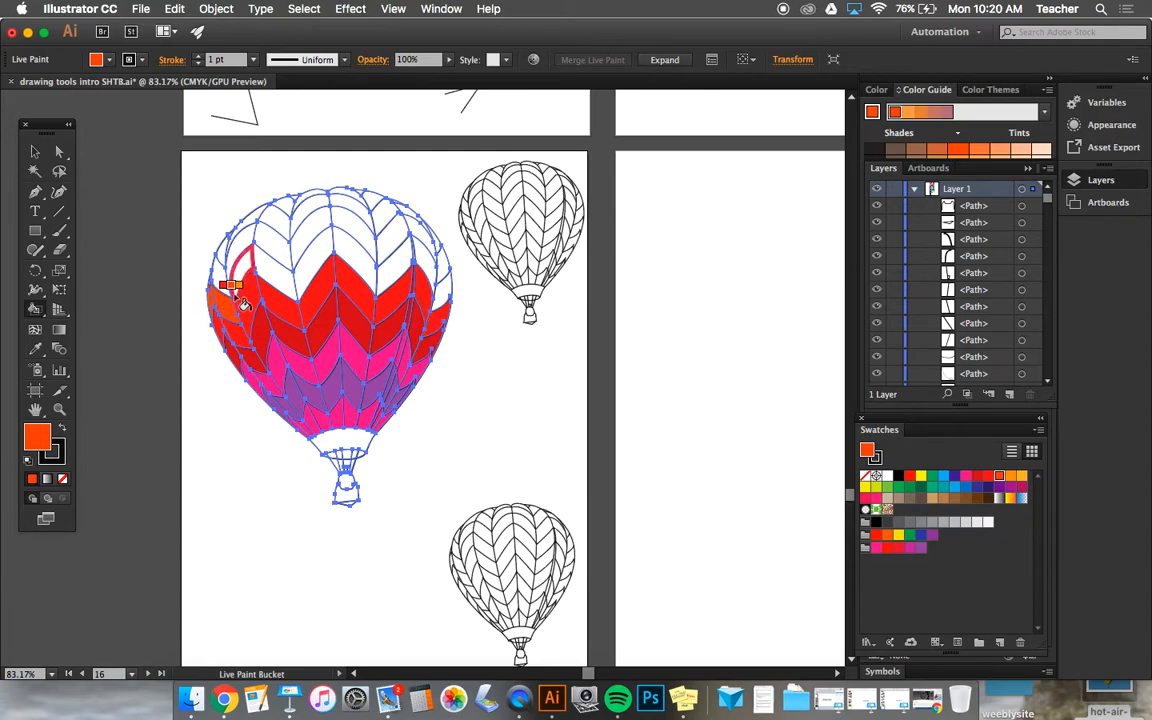
{"action": "left_click", "coordinate": [258, 255]}
{"action": "mouse_move", "coordinate": [313, 263]}
{"action": "left_mouse_down"}
{"action": "mouse_move", "coordinate": [340, 247]}
{"action": "mouse_move", "coordinate": [379, 271]}
{"action": "mouse_move", "coordinate": [420, 268]}
{"action": "left_mouse_up"}
{"action": "left_click", "coordinate": [418, 257]}
{"action": "left_click", "coordinate": [438, 287]}
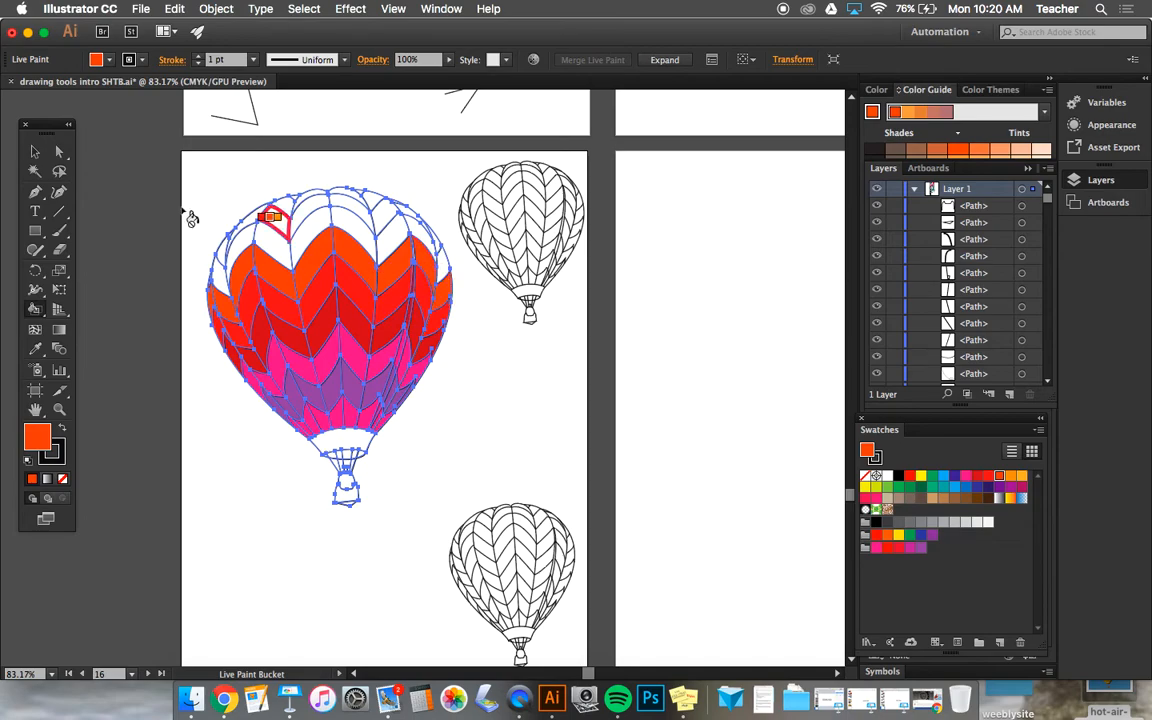
Step: Fill the chevron row above the red-orange one with the orange swatch
{"action": "key", "text": "Right"}
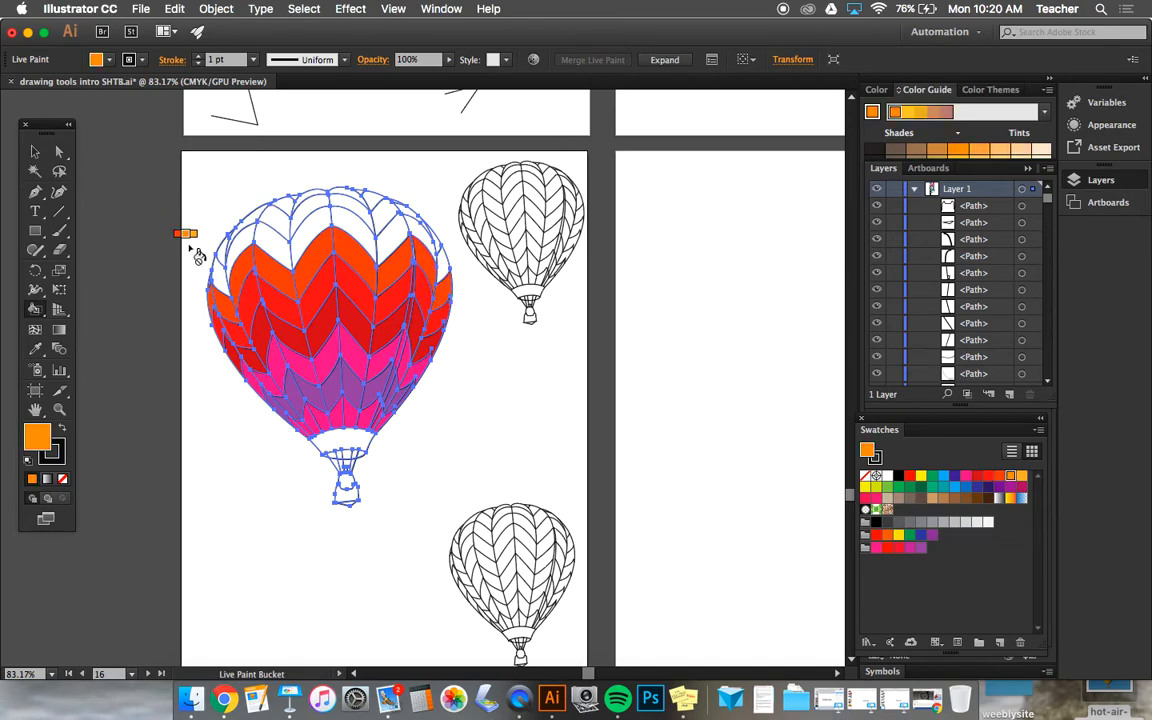
{"action": "left_click", "coordinate": [234, 262]}
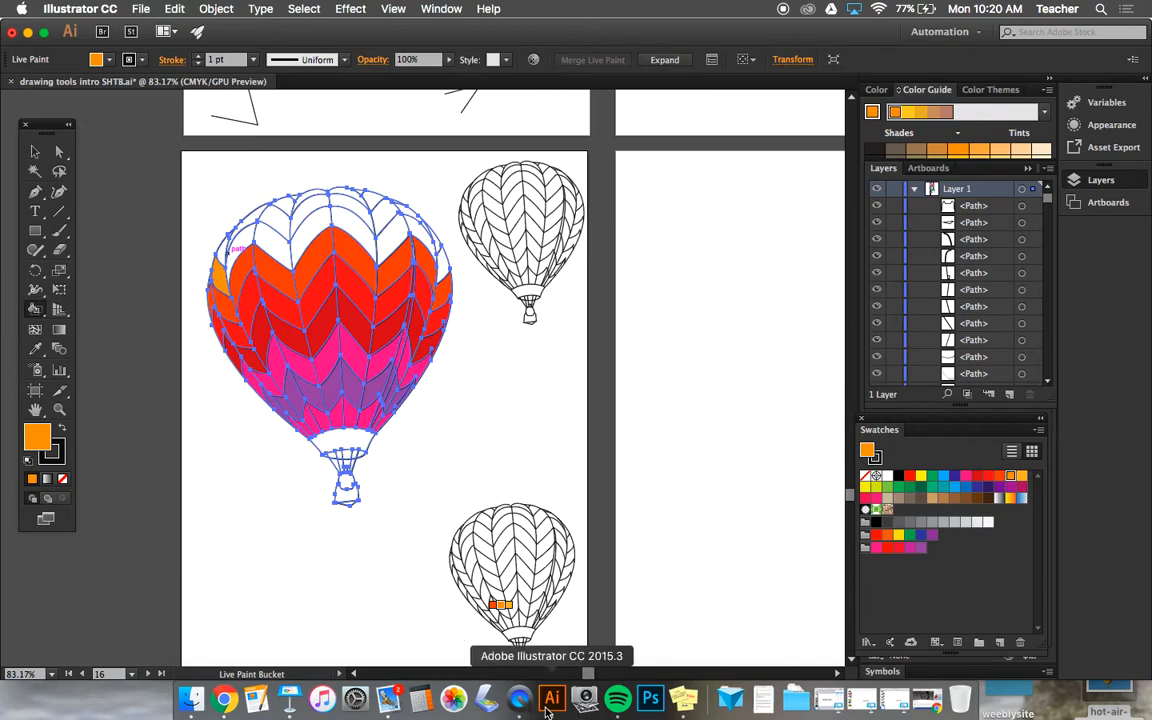
{"action": "mouse_move", "coordinate": [257, 237]}
{"action": "left_mouse_down"}
{"action": "mouse_move", "coordinate": [341, 222]}
{"action": "mouse_move", "coordinate": [390, 240]}
{"action": "mouse_move", "coordinate": [421, 231]}
{"action": "left_mouse_up"}
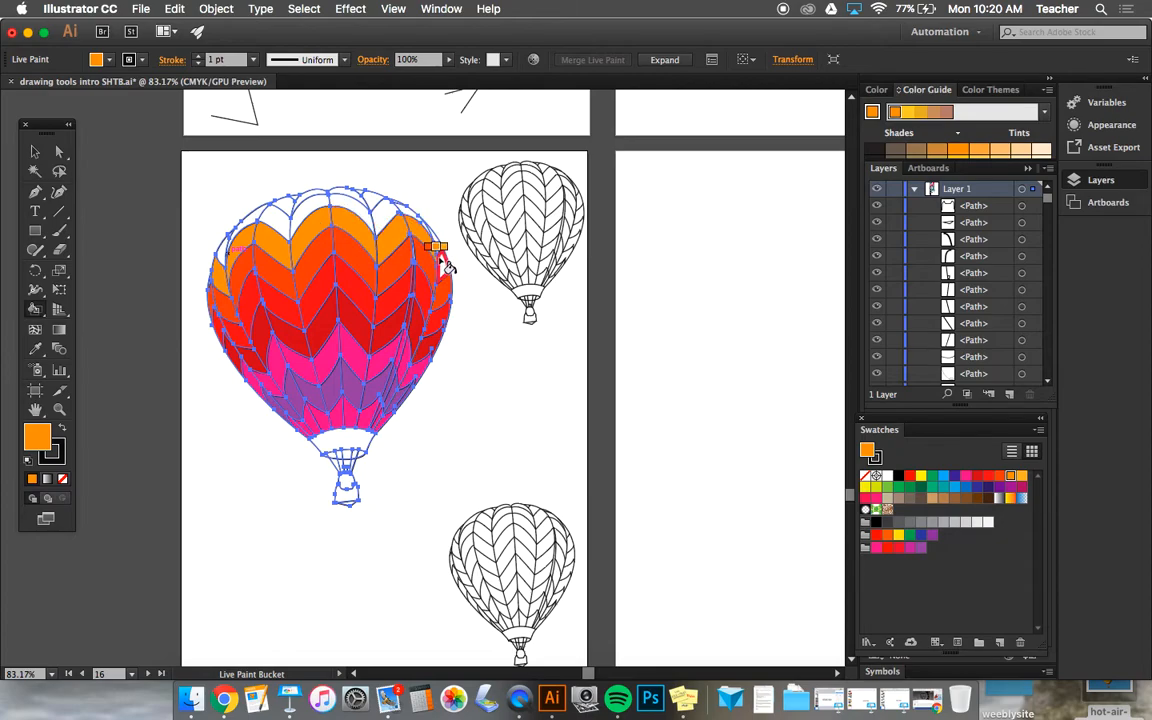
Step: Fill the large balloon's upper chevron row with light orange and the small panels at its crown with yellow
{"action": "key", "text": "Right"}
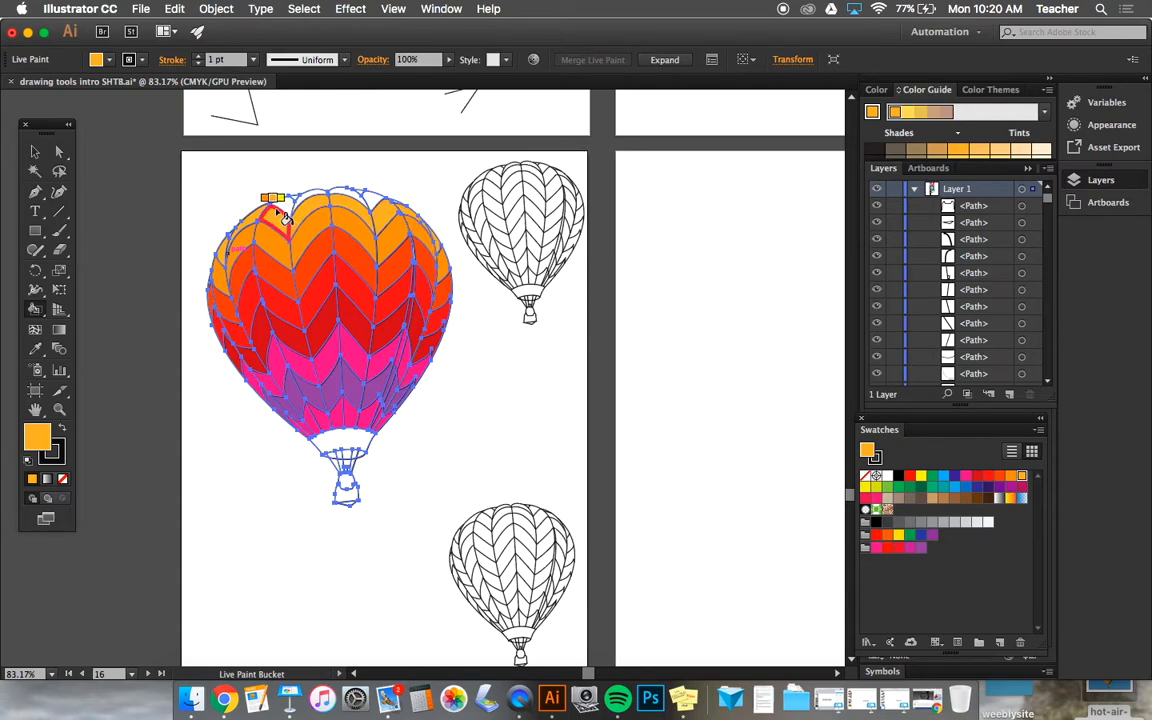
{"action": "key", "text": "Right"}
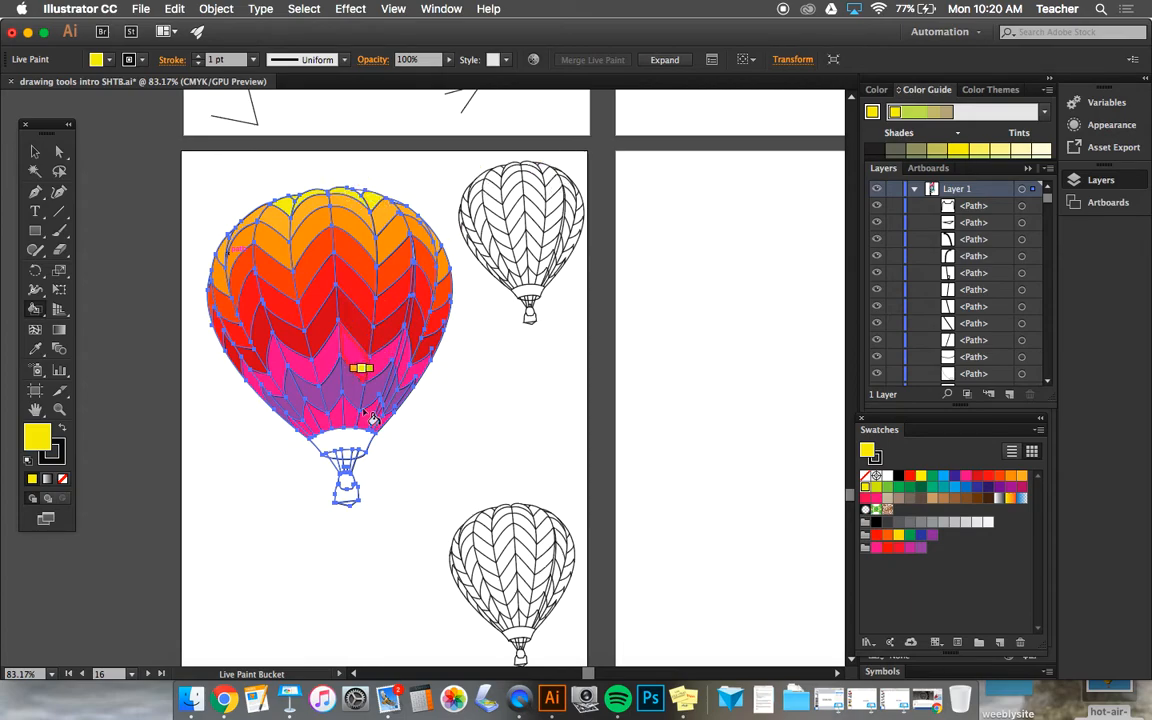
Step: Fill the band at the large balloon's base with yellow and recolour the bright red chevron row yellow
{"action": "left_click", "coordinate": [336, 445]}
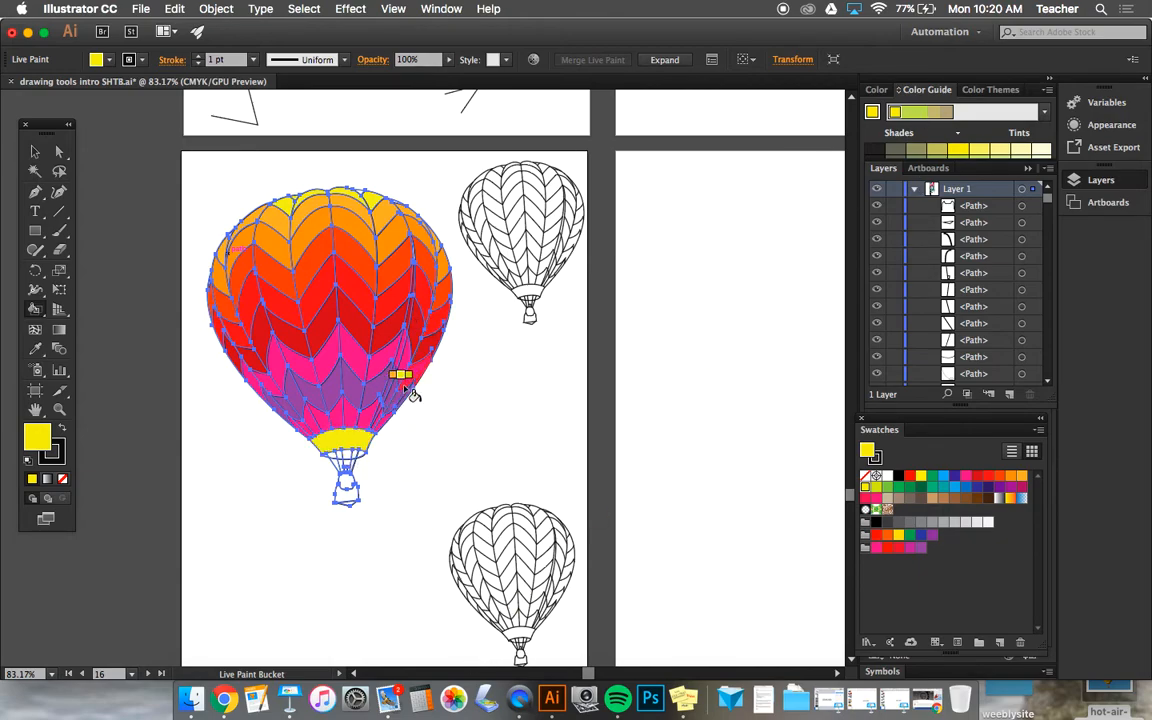
{"action": "left_click", "coordinate": [220, 330]}
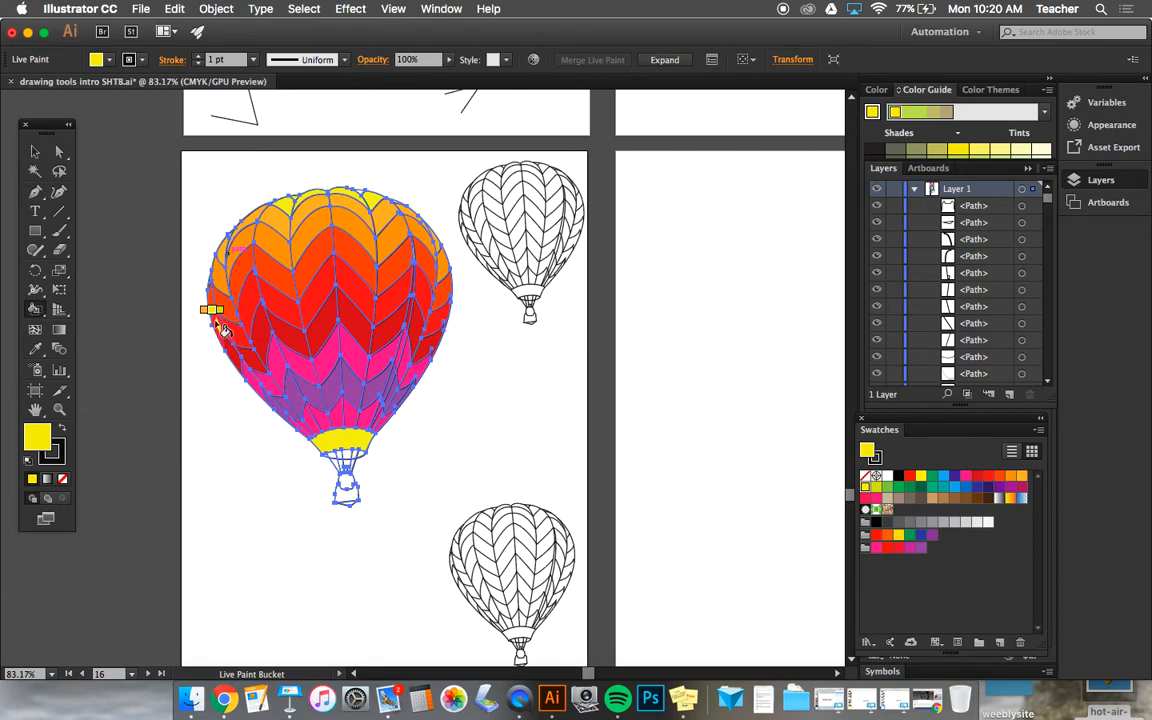
{"action": "left_click", "coordinate": [235, 328]}
{"action": "left_click", "coordinate": [250, 304]}
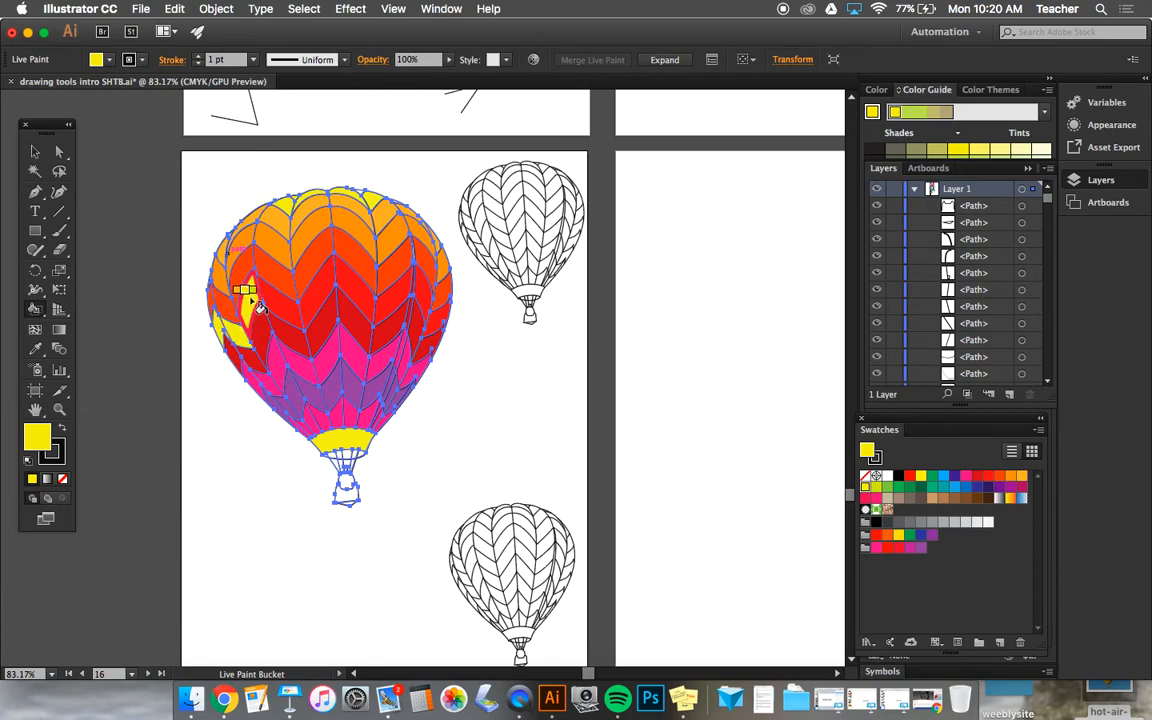
{"action": "left_click", "coordinate": [279, 288]}
{"action": "key", "text": "super+z"}
{"action": "left_click", "coordinate": [280, 303]}
{"action": "left_click", "coordinate": [311, 299]}
{"action": "left_click", "coordinate": [347, 276]}
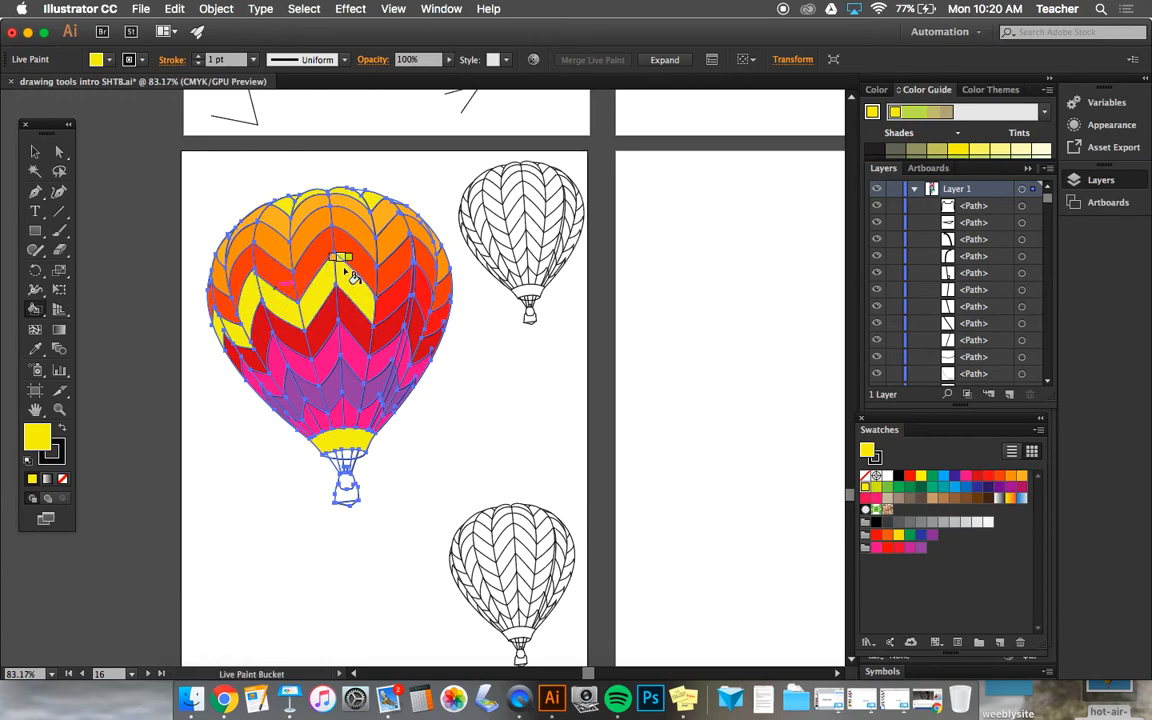
{"action": "left_click", "coordinate": [399, 292]}
{"action": "left_click", "coordinate": [424, 296]}
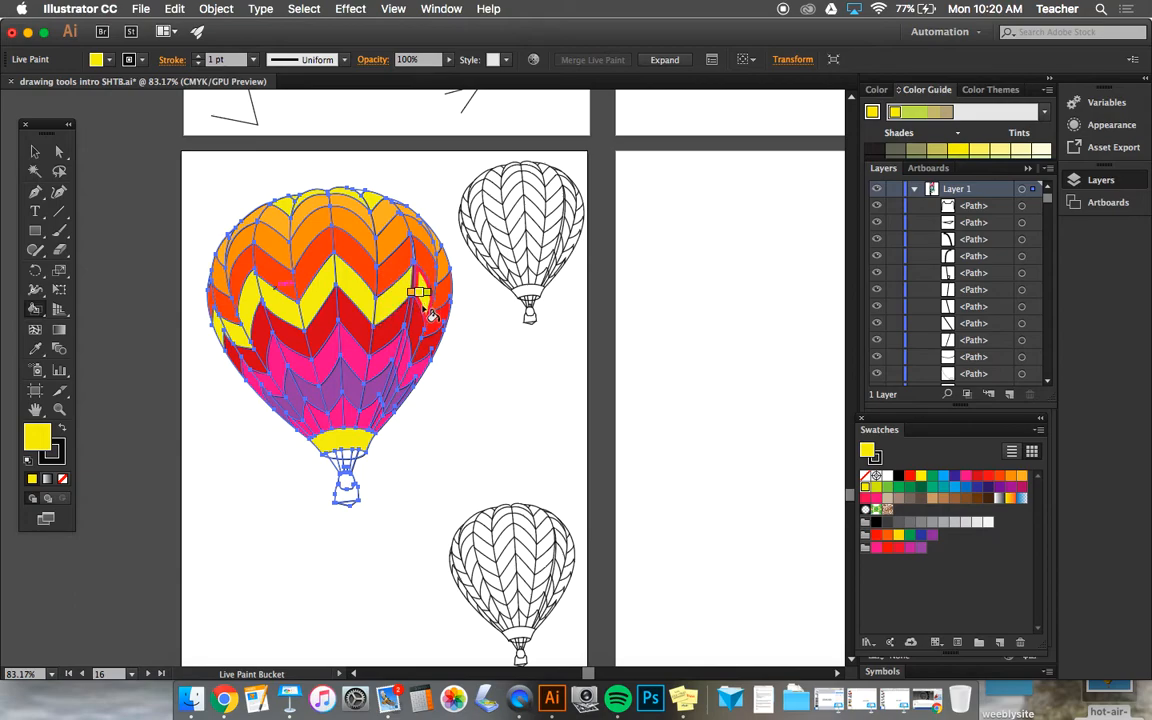
{"action": "left_click", "coordinate": [437, 323]}
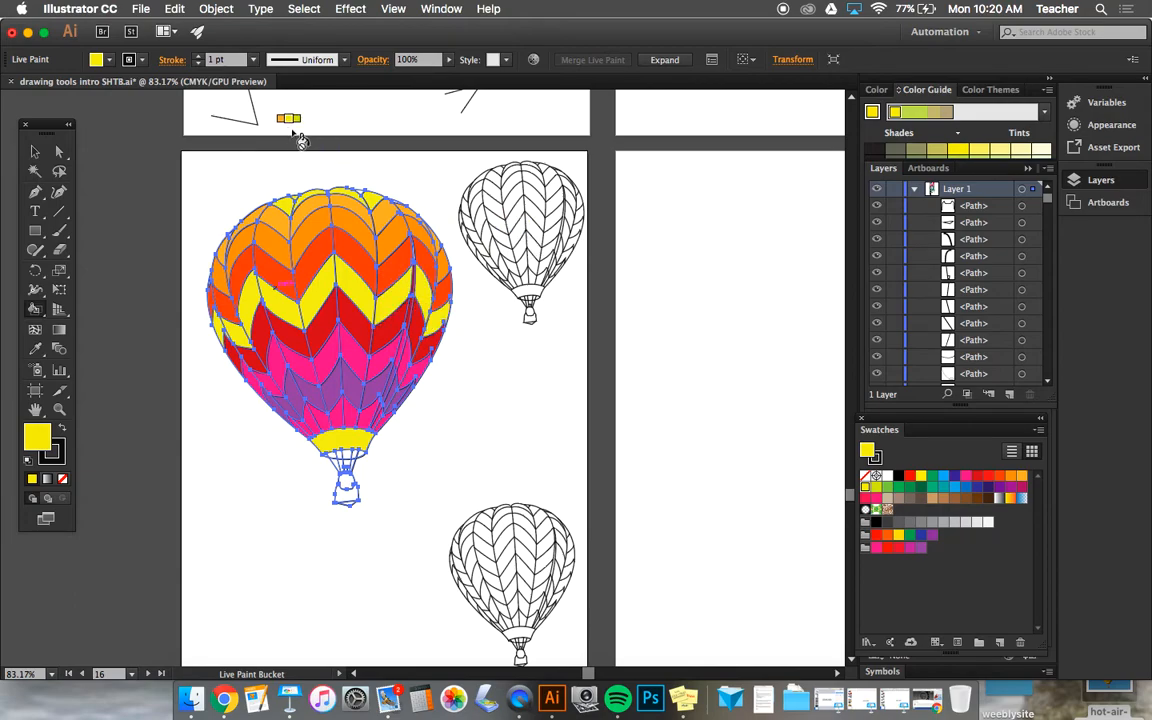
Step: Fill the large balloon's basket with the light brown swatch and save the document
{"action": "scroll", "coordinate": [538, 437], "scroll_direction": "down", "scroll_amount": 1}
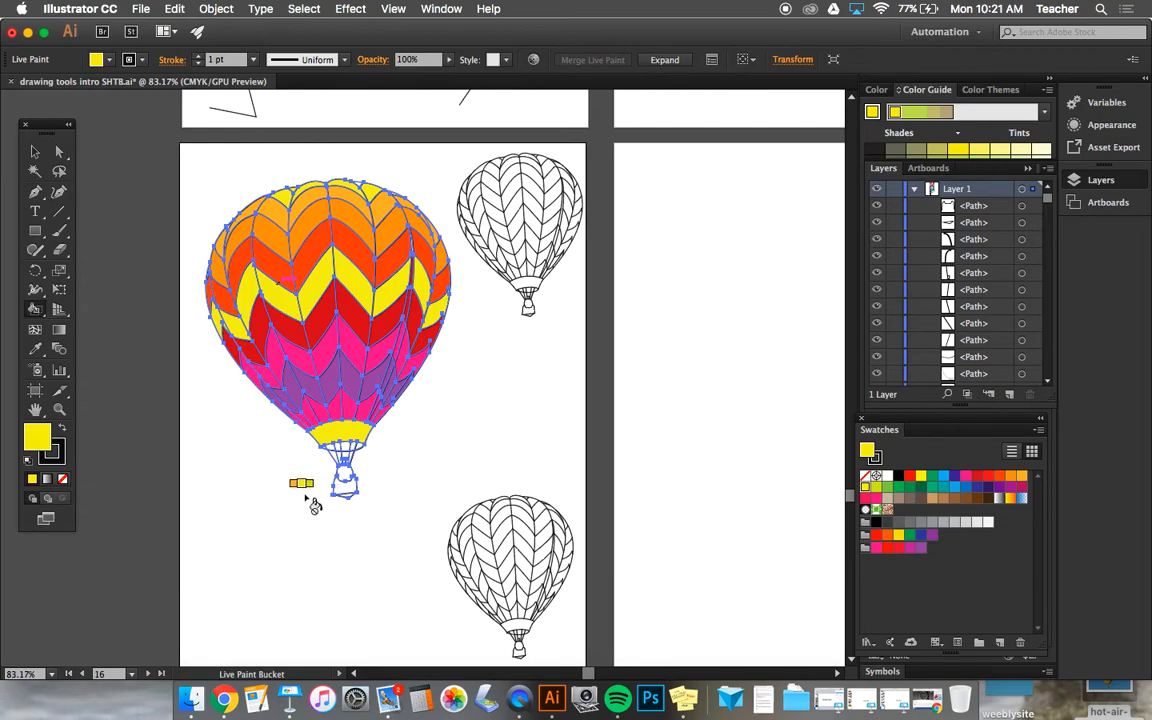
{"action": "left_click", "coordinate": [943, 499]}
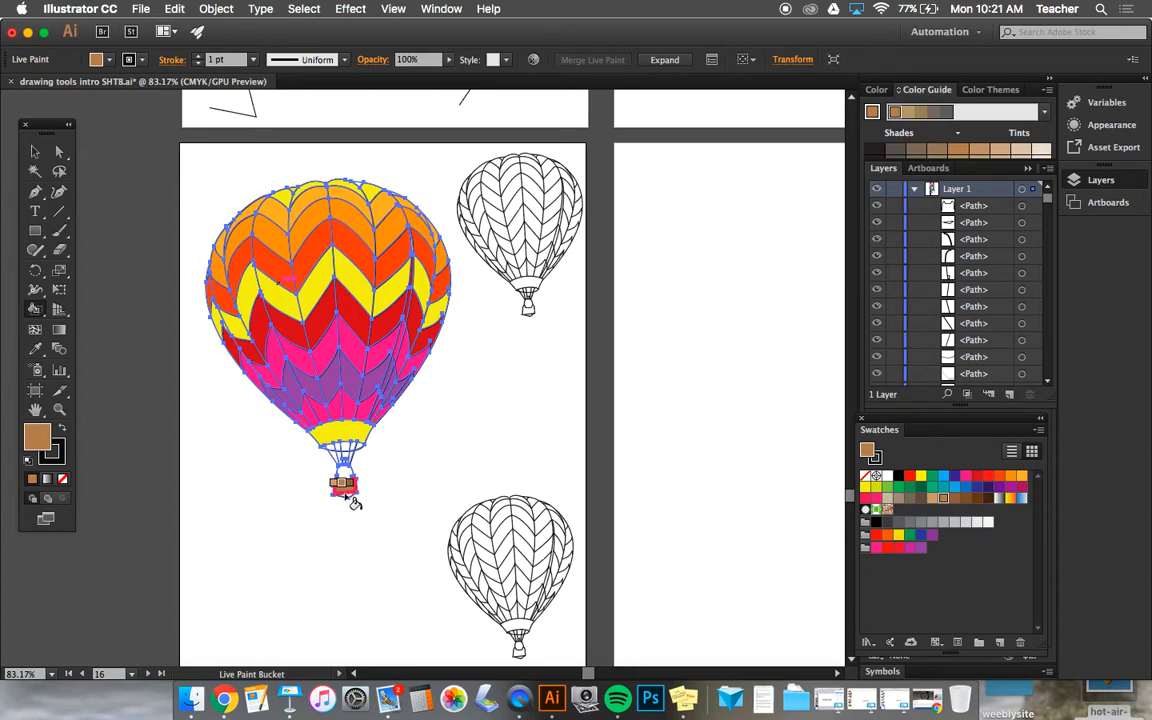
{"action": "left_click", "coordinate": [350, 497]}
{"action": "key", "text": "v"}
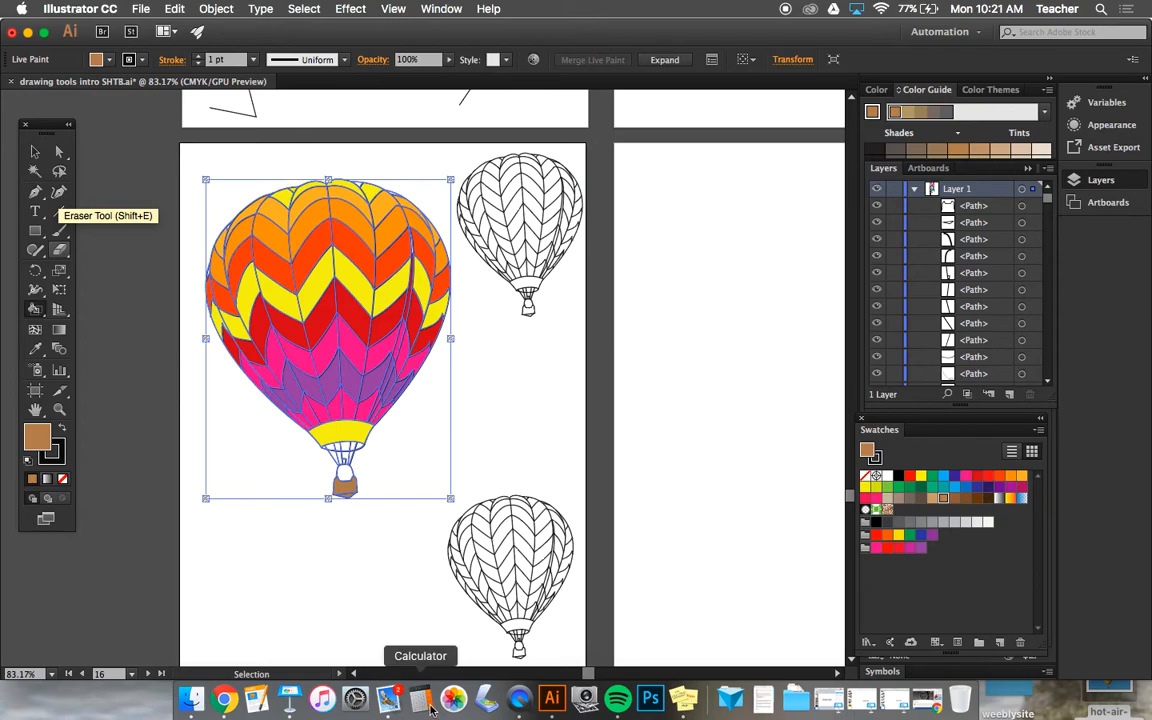
{"action": "key", "text": "super+s"}
{"action": "left_click", "coordinate": [520, 700]}
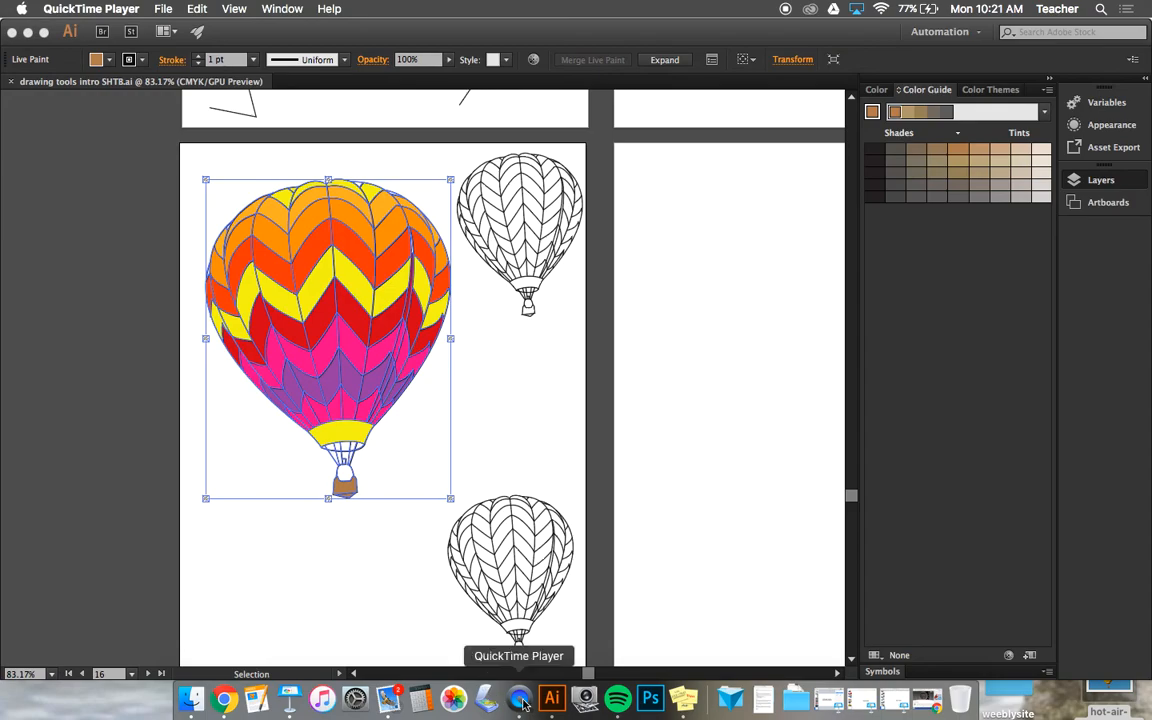
{"action": "left_click", "coordinate": [152, 8]}
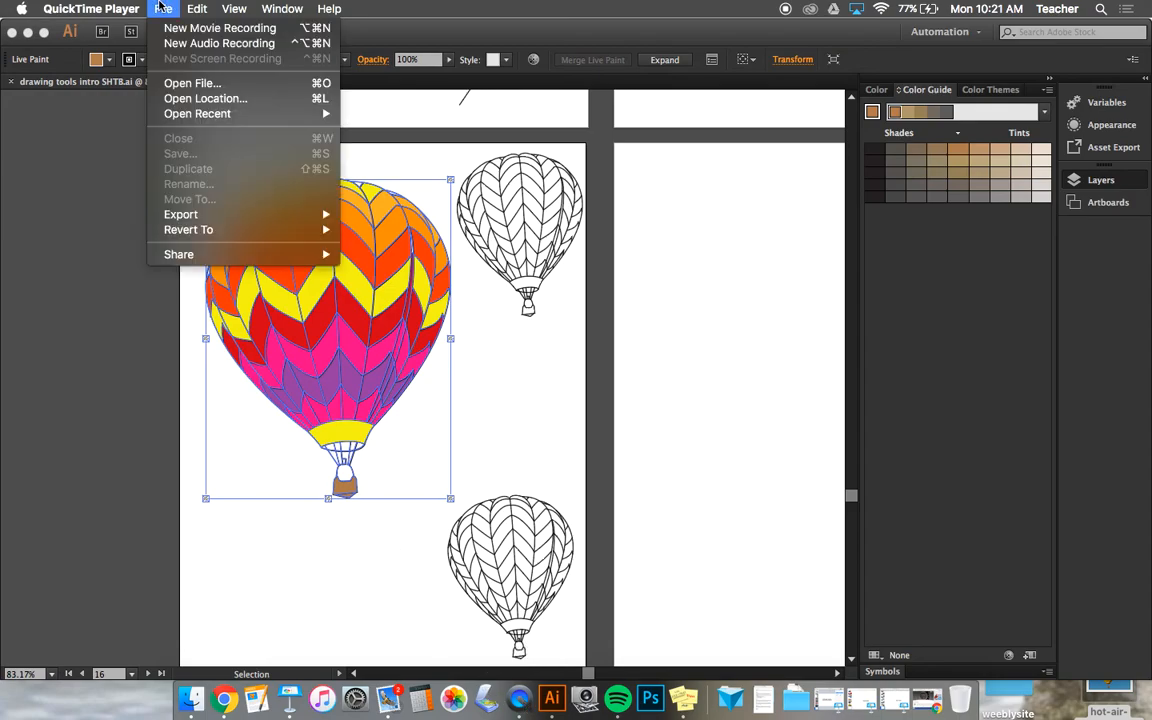